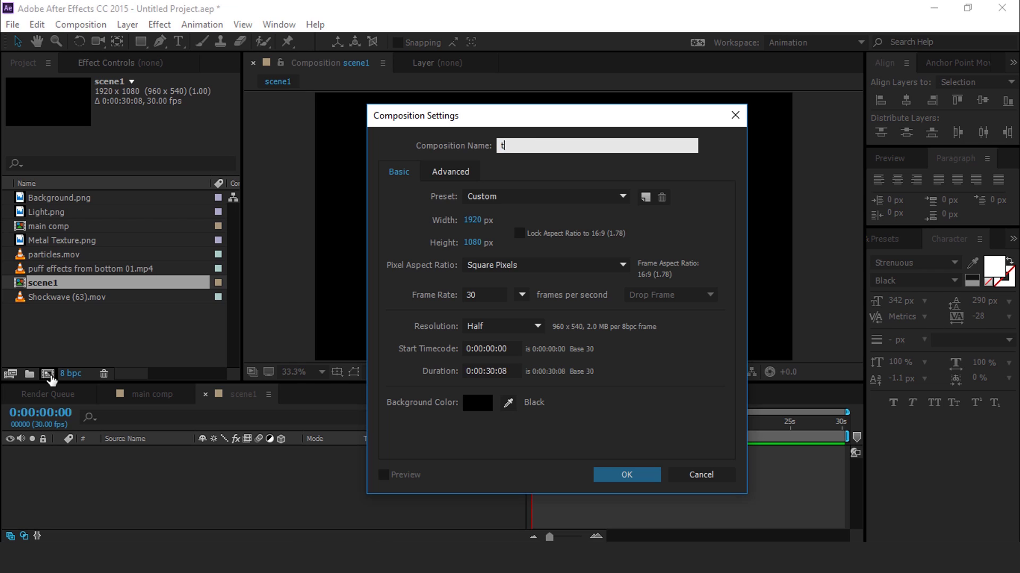
Step: Create the text1 comp with the ACTION TRALER title and pre-compose it as 'your text1'
key(Return)
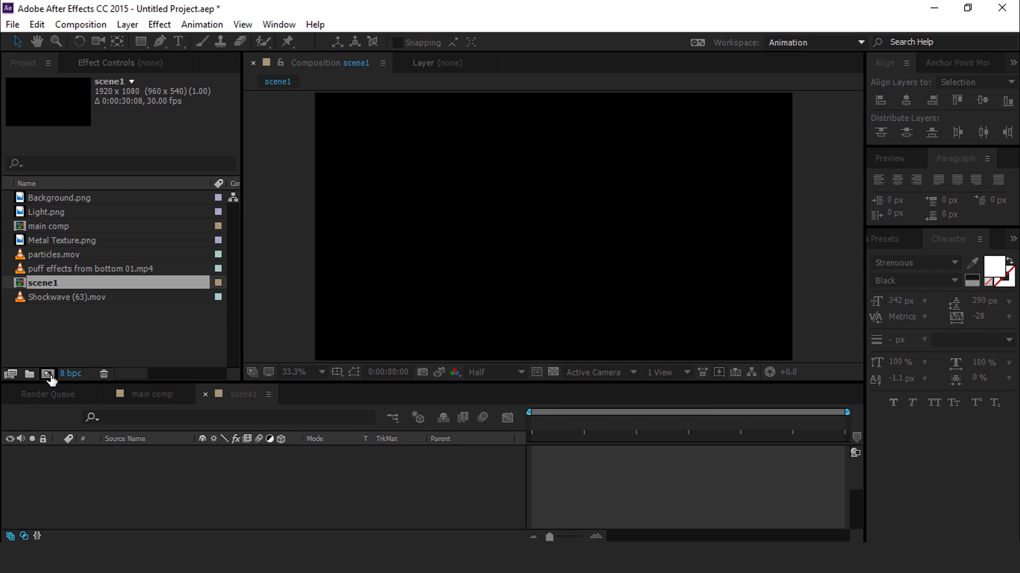
click(179, 41)
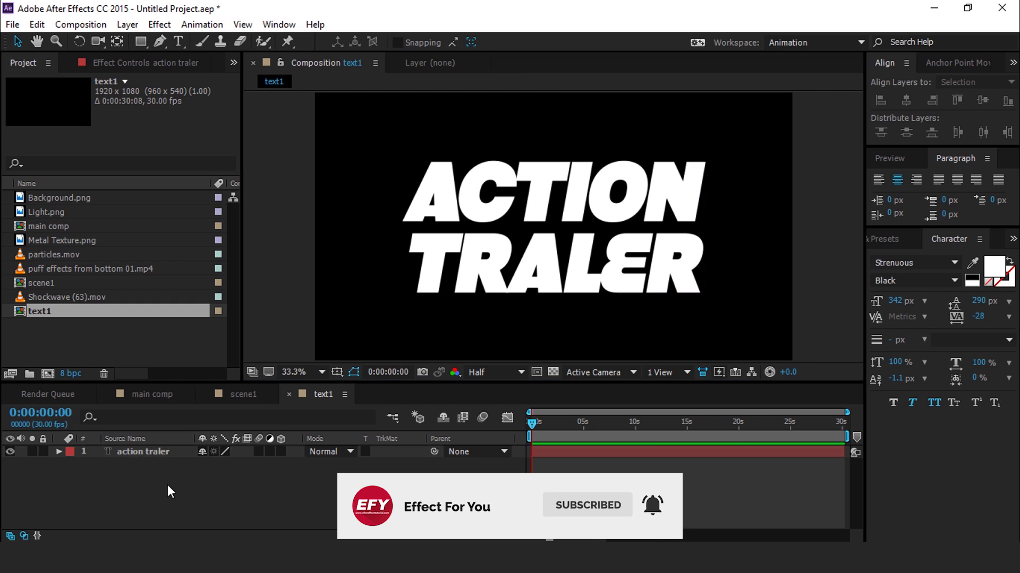
right_click(153, 453)
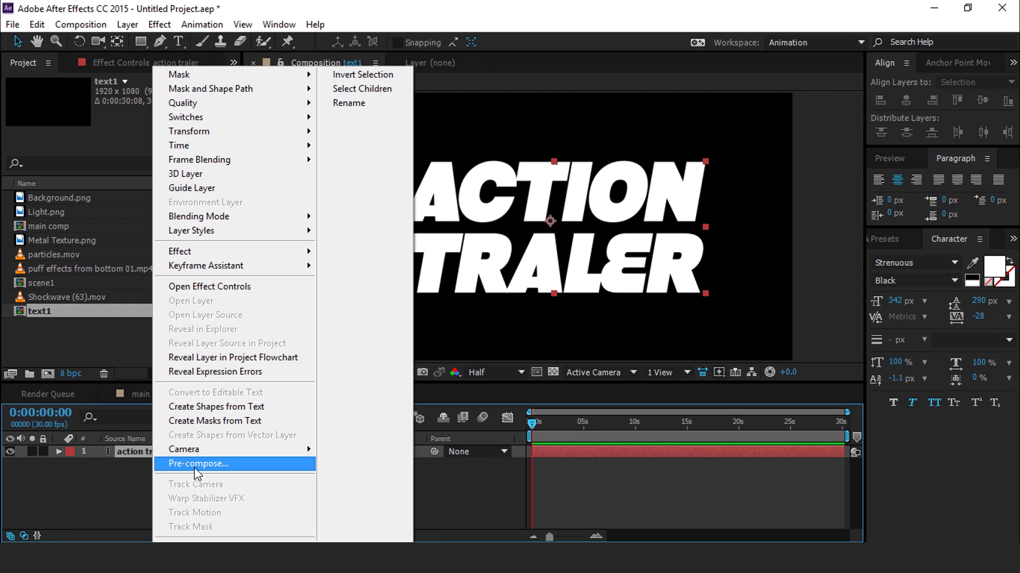
click(207, 463)
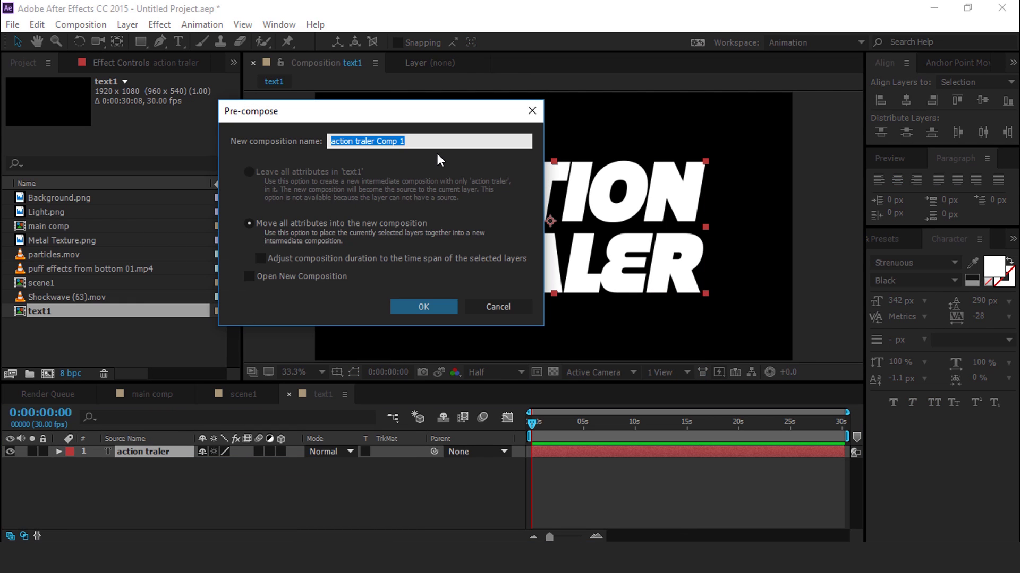
text(your text1)
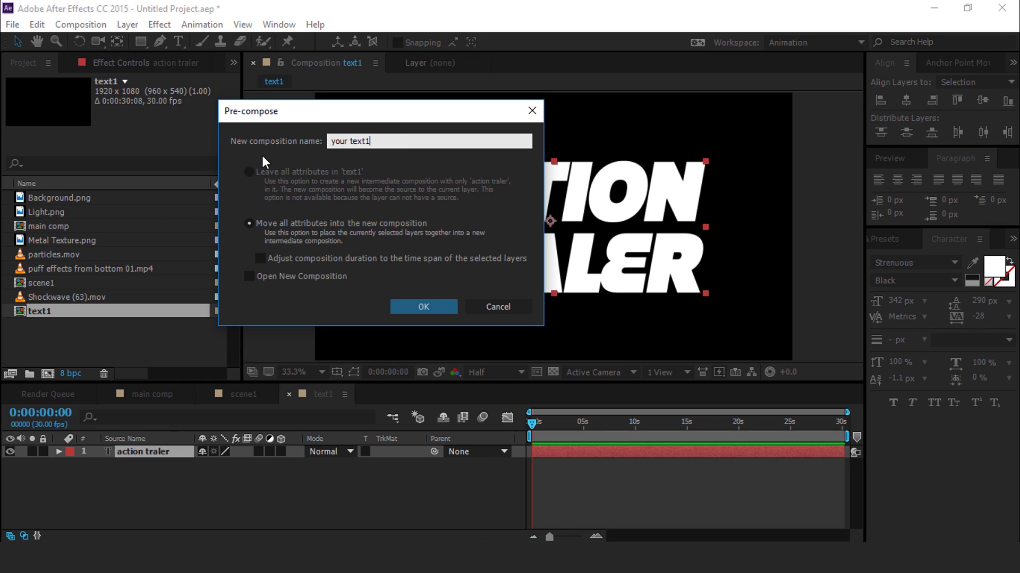
key(Return)
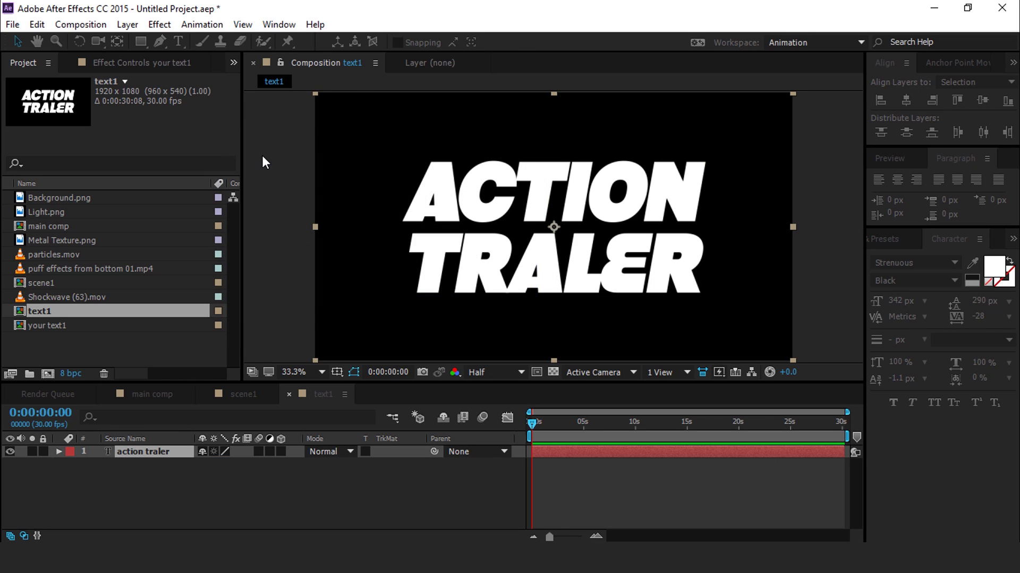
Step: Add Metal Texture.png below your text1 with Alpha Matte 'your text1' as its track matte
click(48, 240)
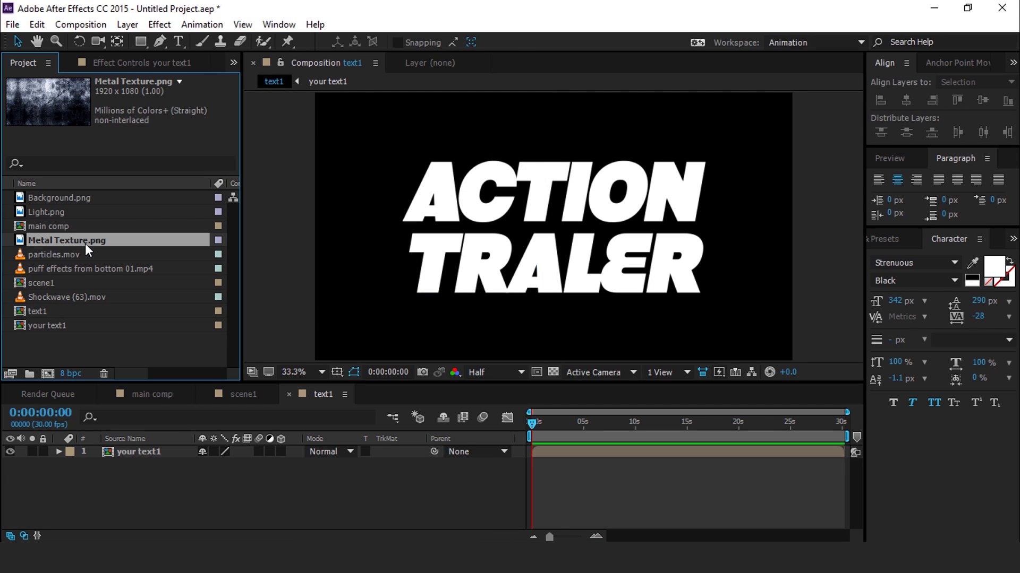
drag(125, 254, 161, 487)
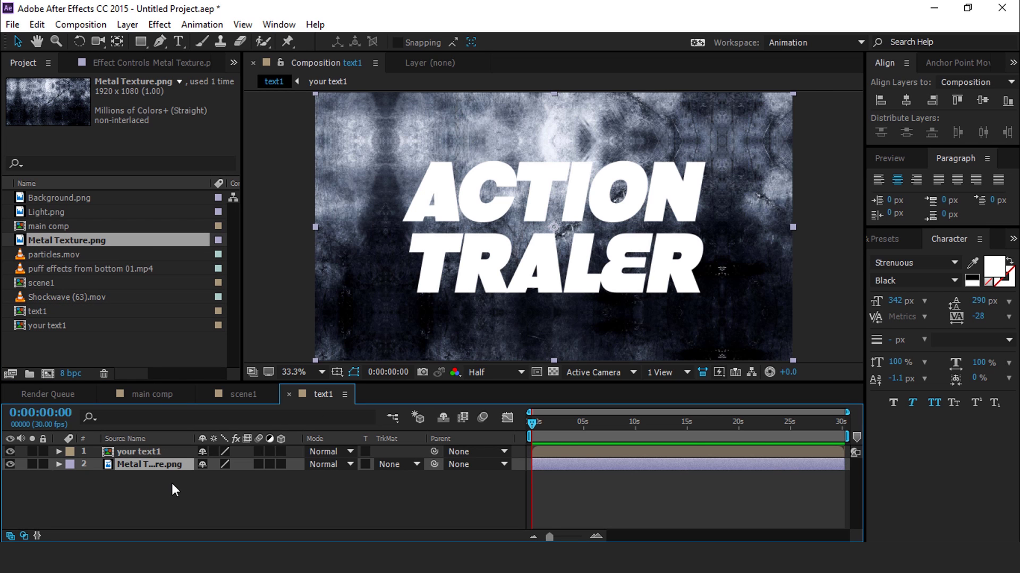
click(404, 462)
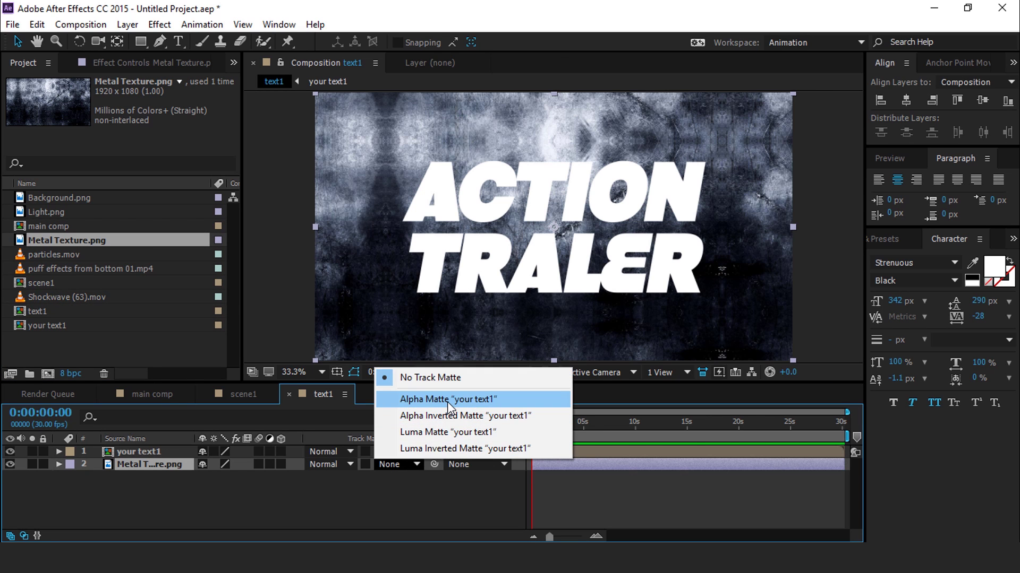
click(447, 400)
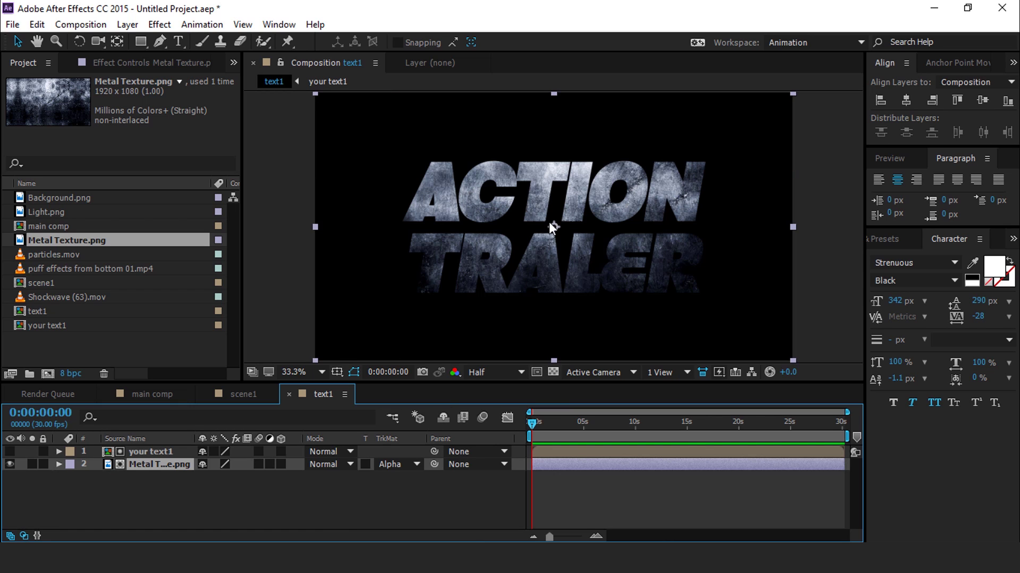
click(248, 495)
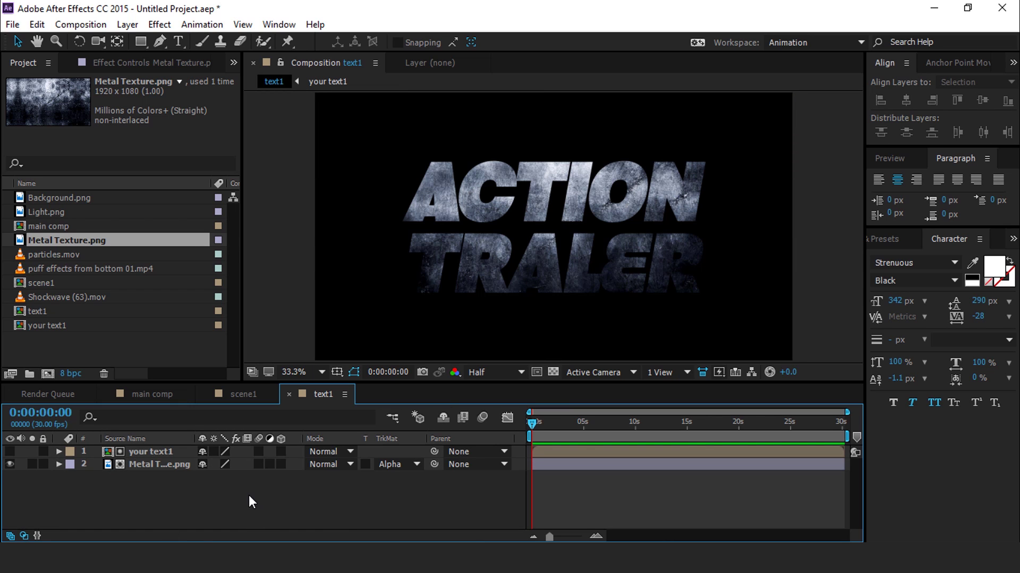
click(150, 451)
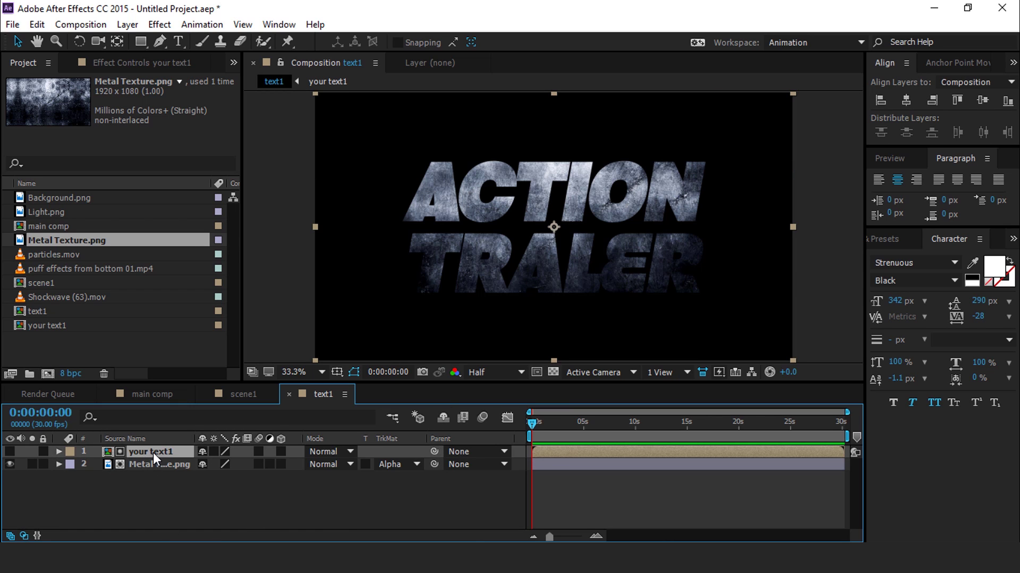
Step: Duplicate the your text1 layer and give the top copy a black (000000) Fill effect
key(ctrl+d)
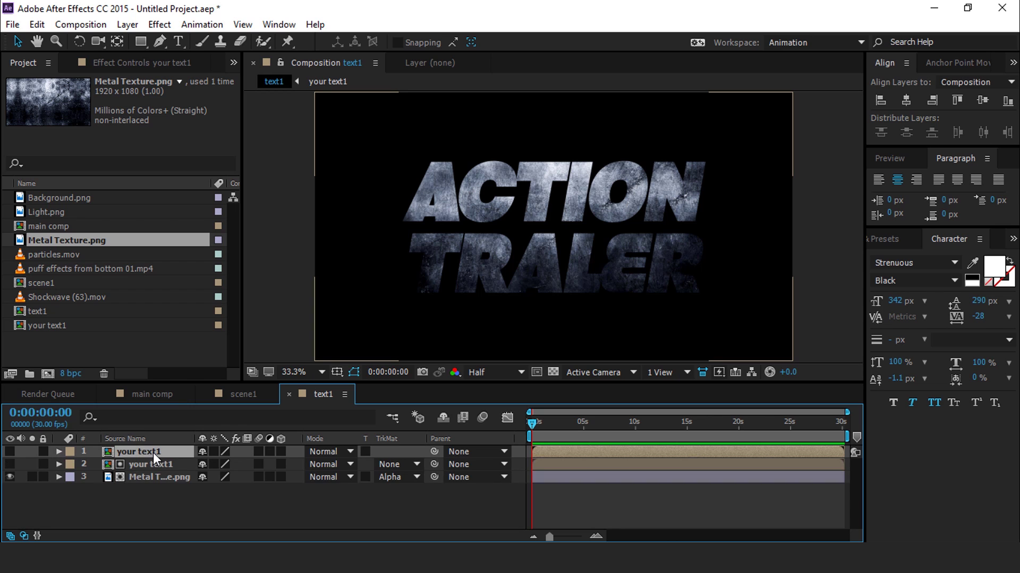
click(9, 451)
key(ctrl+space)
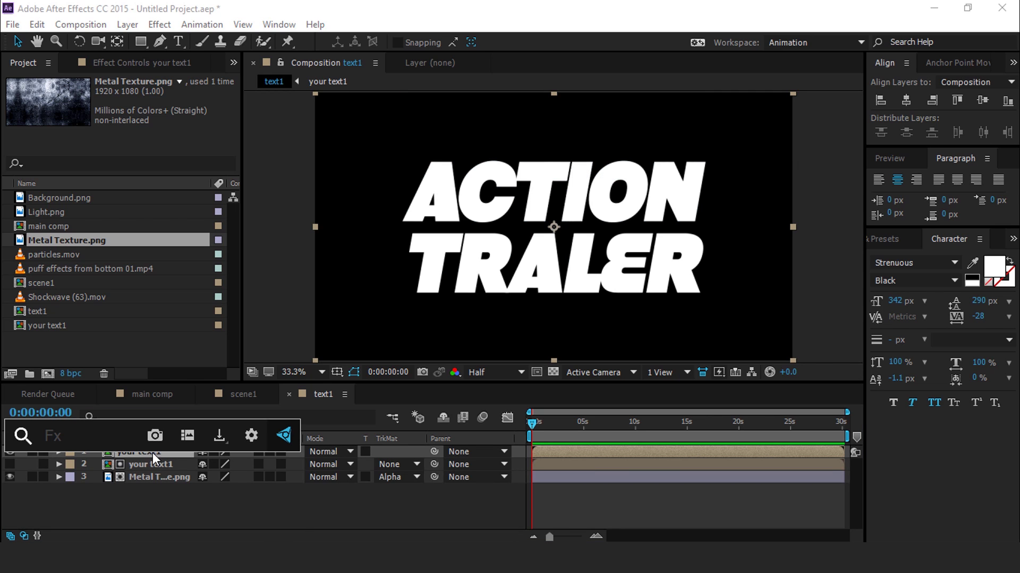
text(fill)
click(23, 425)
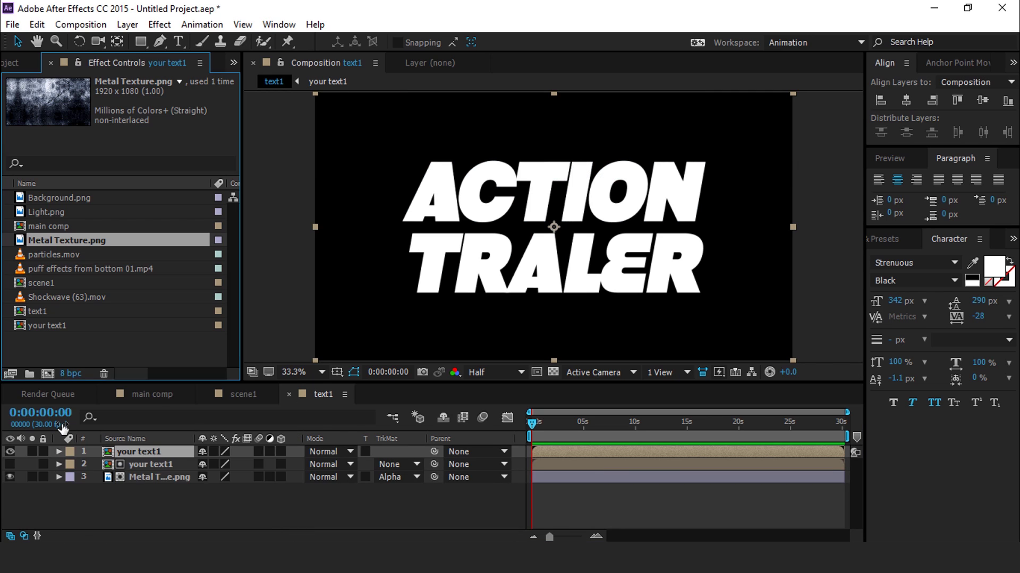
click(139, 133)
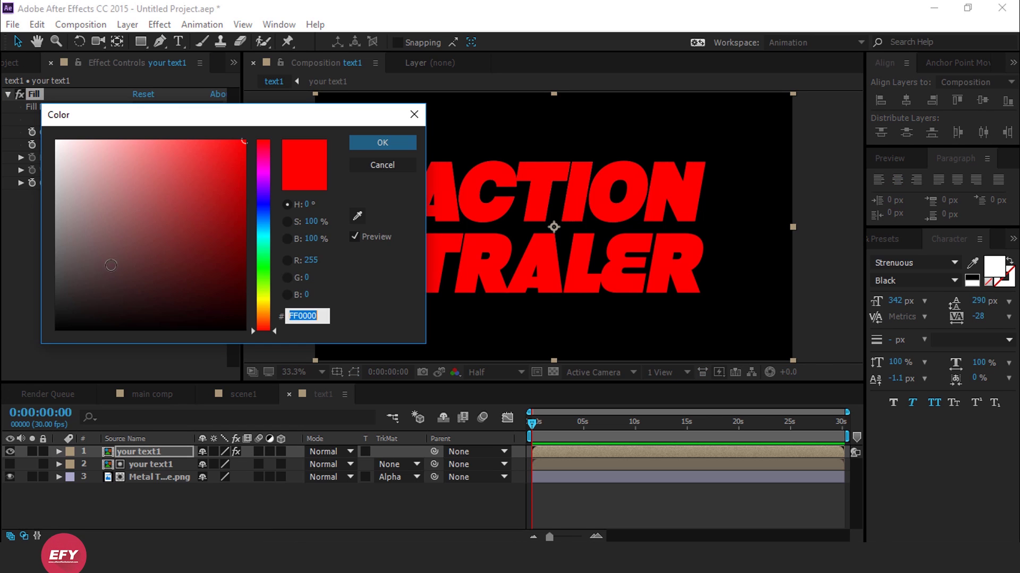
text(000000)
click(381, 141)
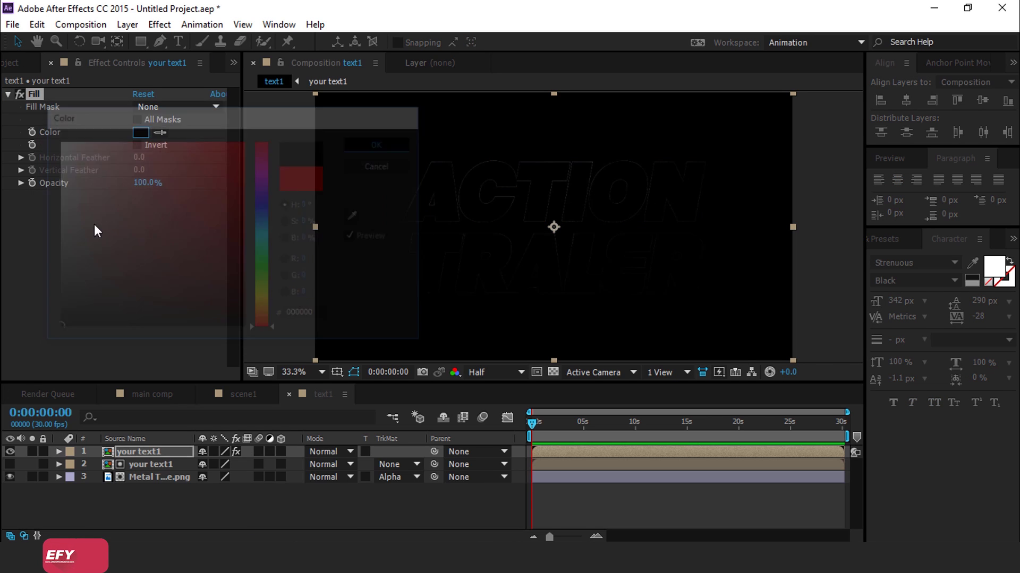
Step: Add Bevel Alpha to the top copy with a 130° light angle and 3.80 edge thickness
click(144, 452)
key(ctrl+space)
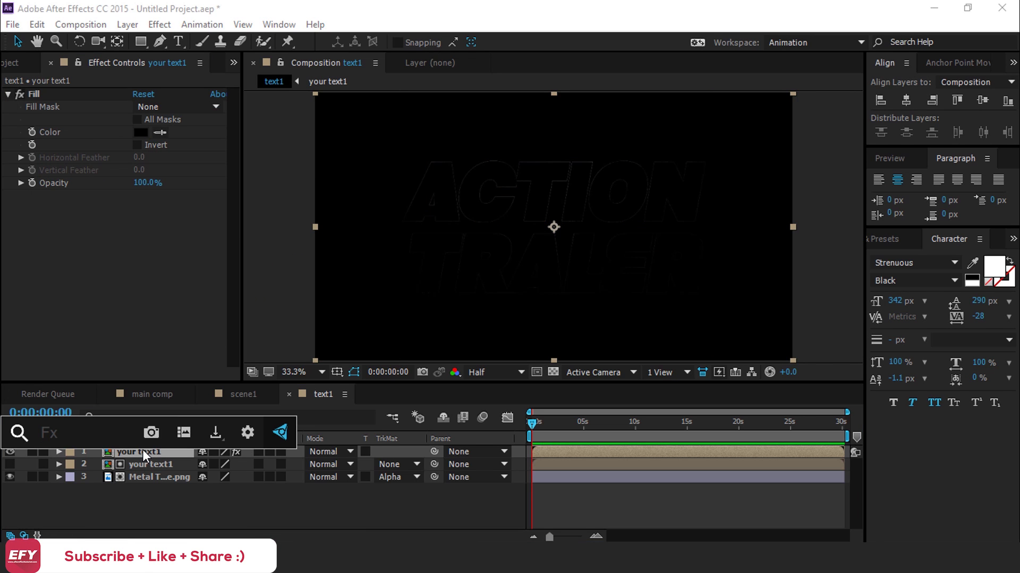
text(be)
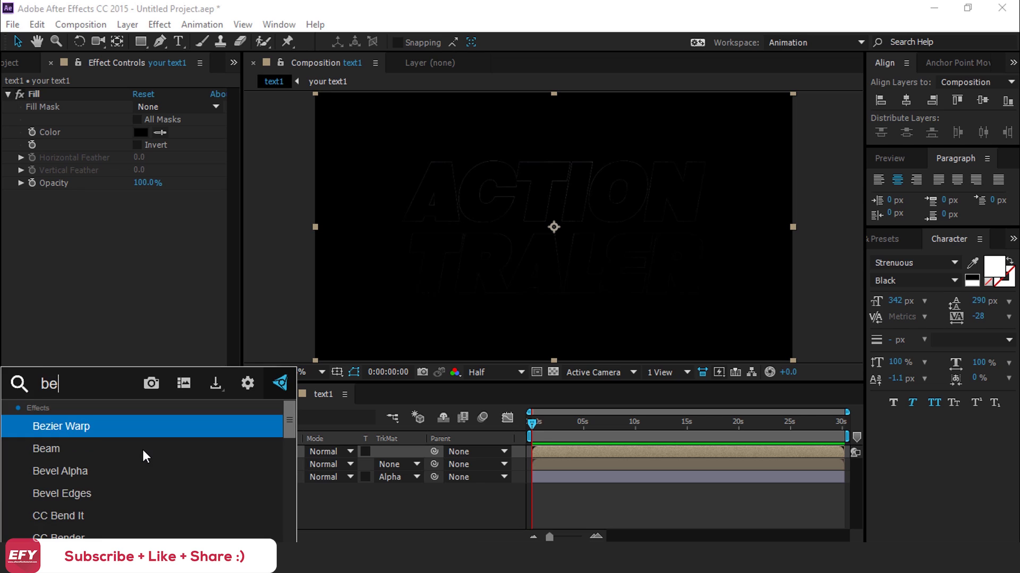
click(56, 478)
drag(138, 236, 160, 250)
click(158, 221)
text(130)
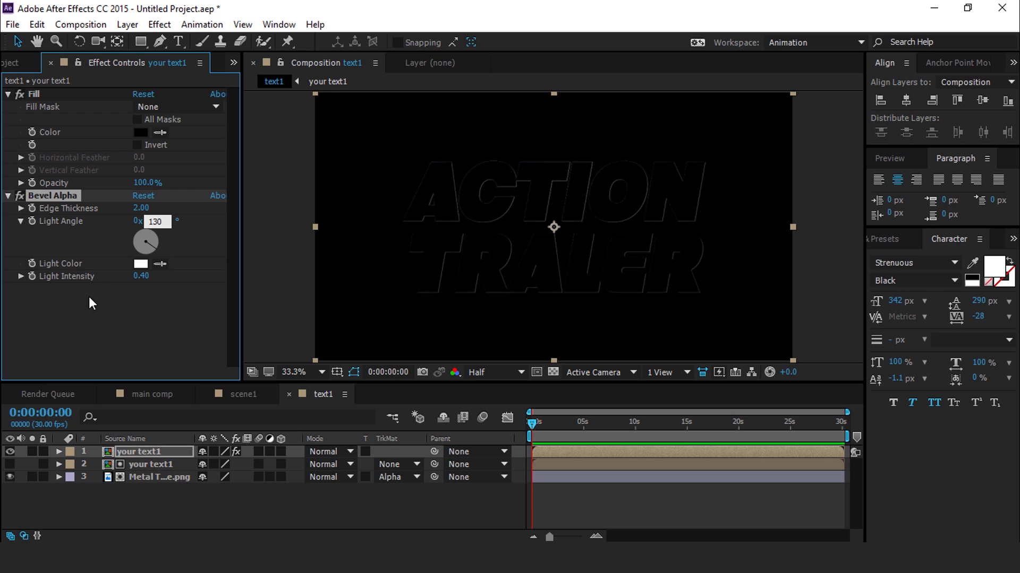
click(176, 317)
drag(148, 210, 160, 207)
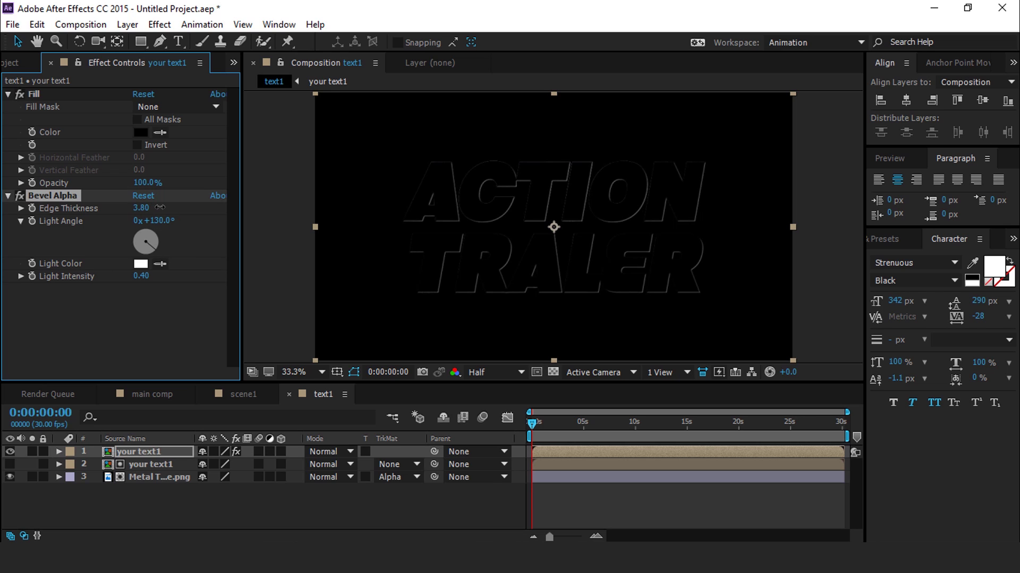
click(152, 208)
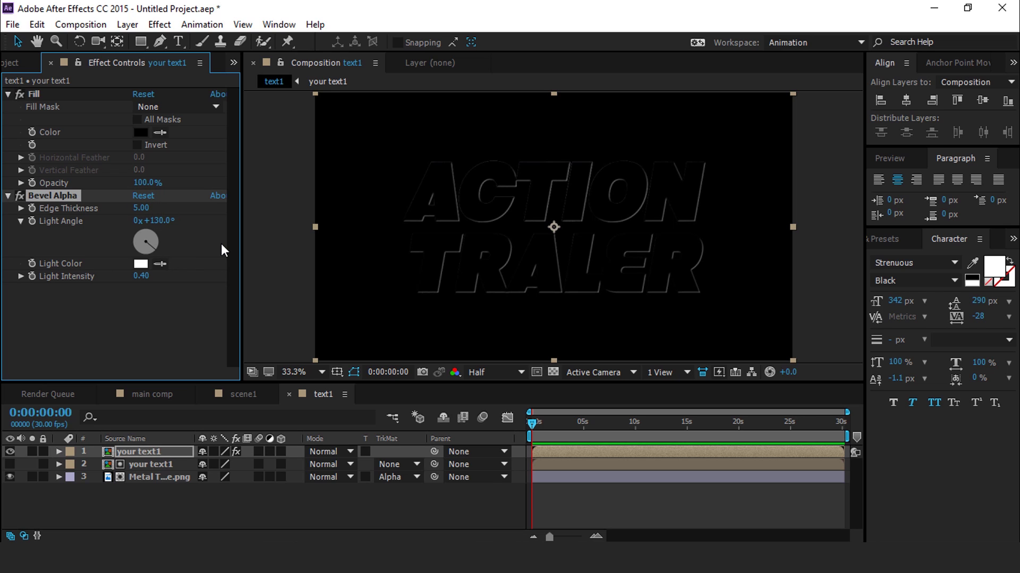
Step: Set the bevelled copy's blending mode to Add, then switch to the scene1 composition
click(439, 530)
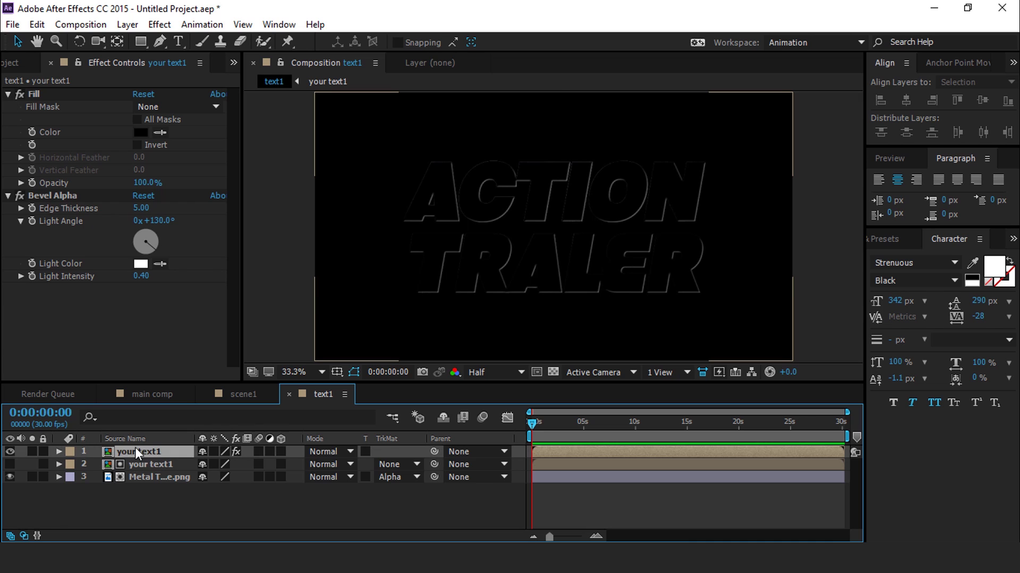
click(139, 451)
click(345, 452)
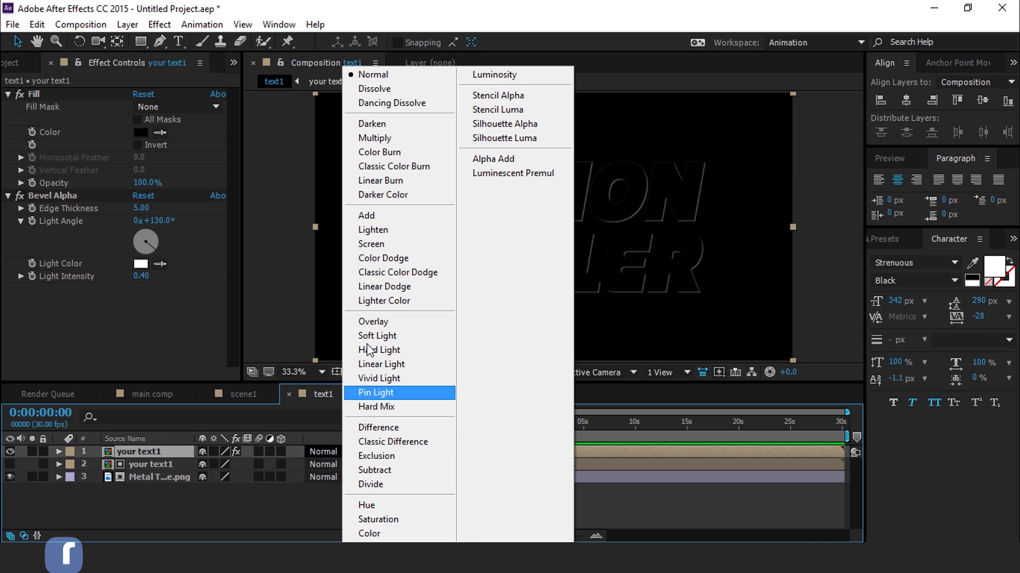
click(365, 218)
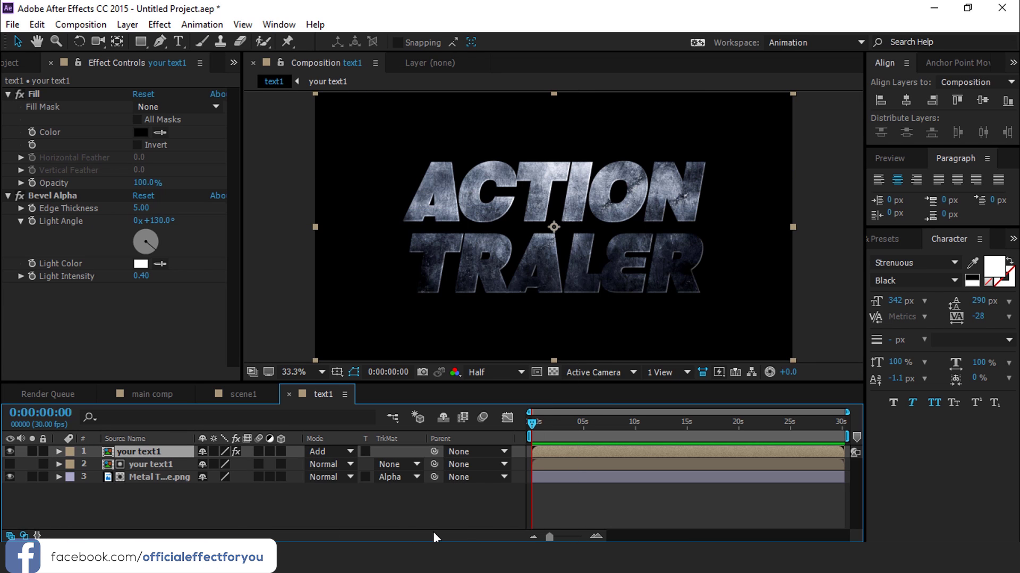
click(471, 509)
scroll(518, 234, up, 3)
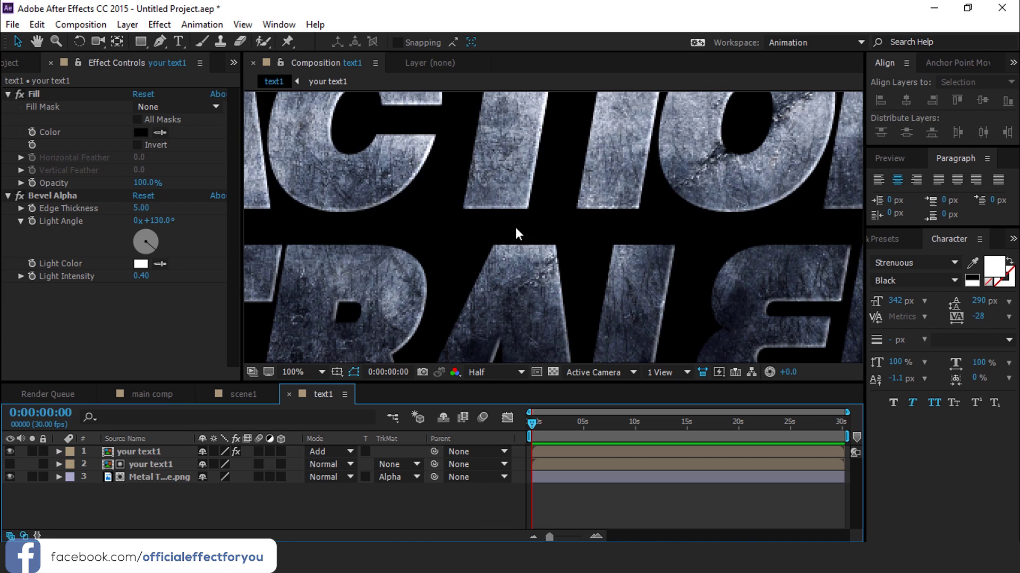
scroll(552, 212, down, 3)
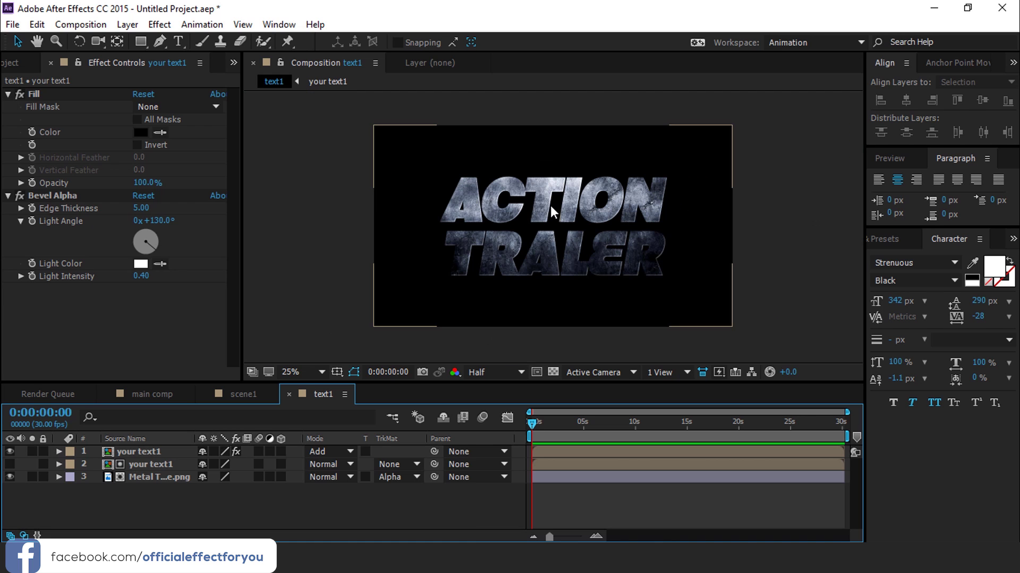
click(242, 394)
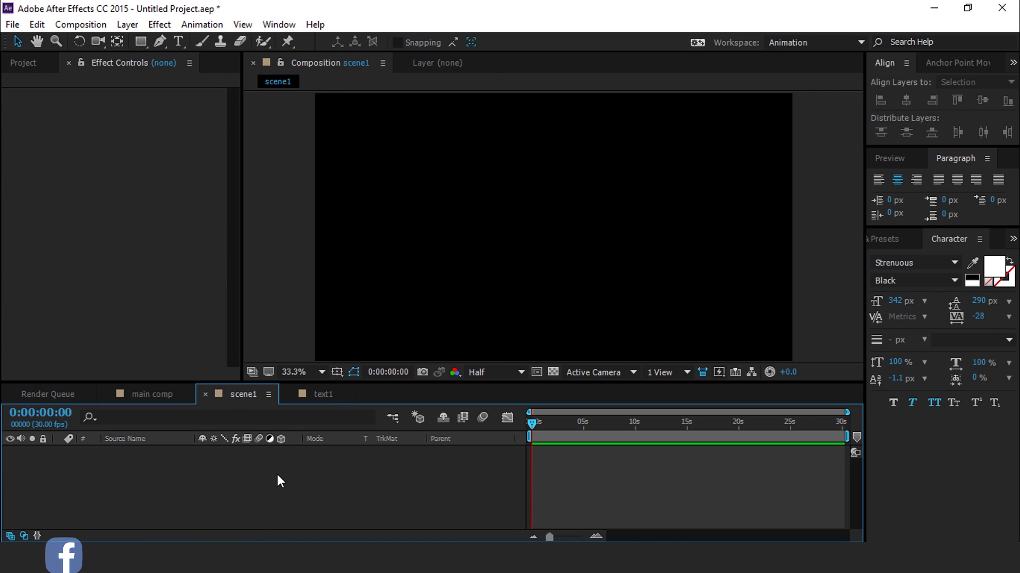
Step: Place the text1 composition into scene1
click(34, 65)
click(65, 342)
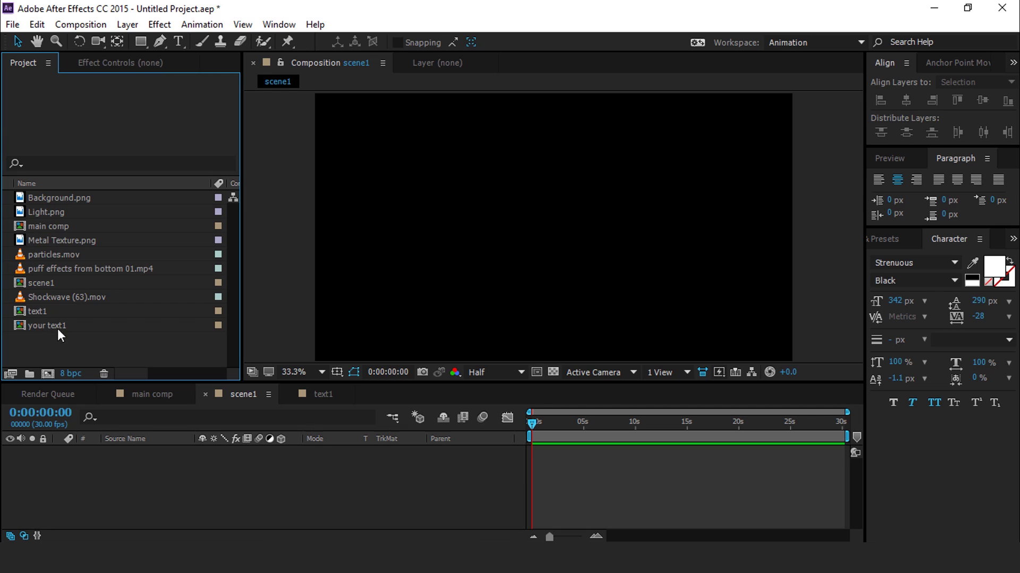
click(47, 311)
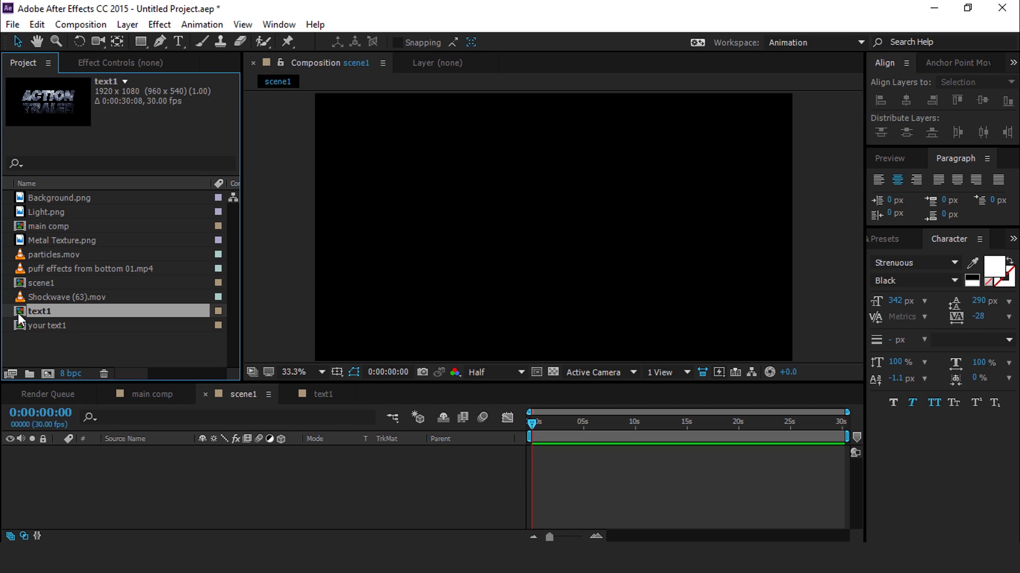
drag(18, 313, 221, 483)
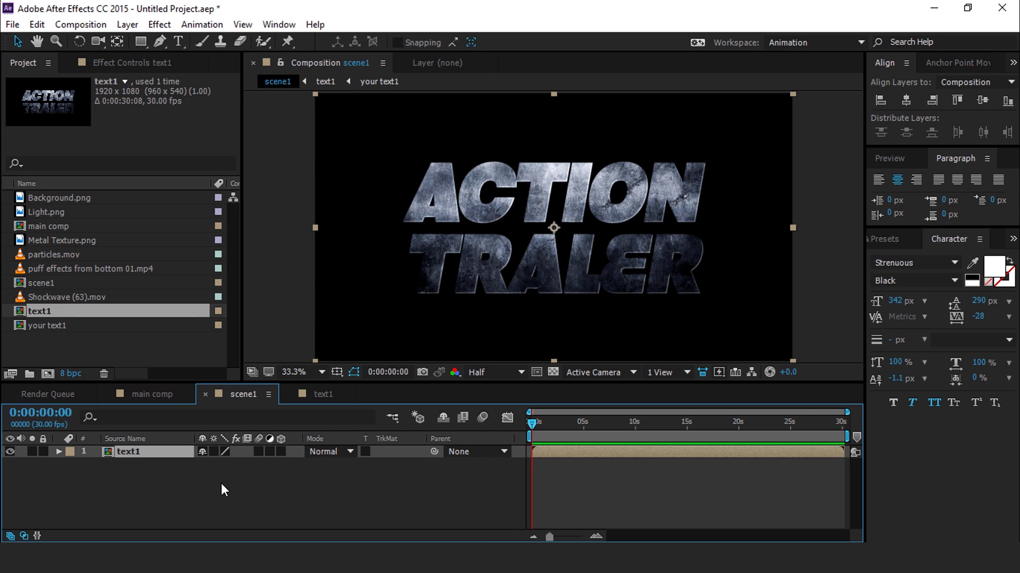
click(246, 483)
Step: Add Background.png beneath the title and scale it up to fill the frame
click(63, 344)
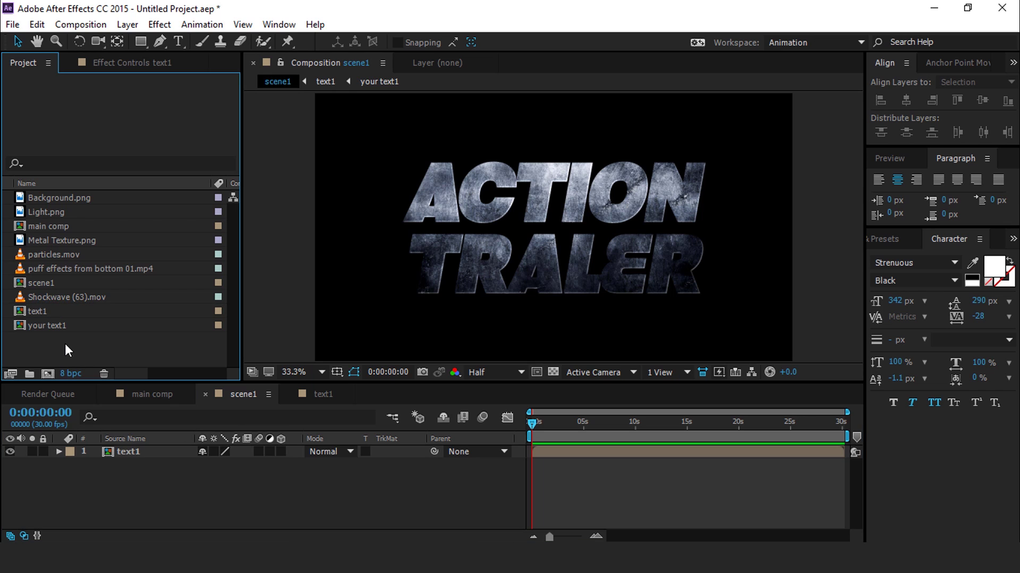
click(86, 198)
drag(29, 202, 122, 500)
key(comma)
key(comma)
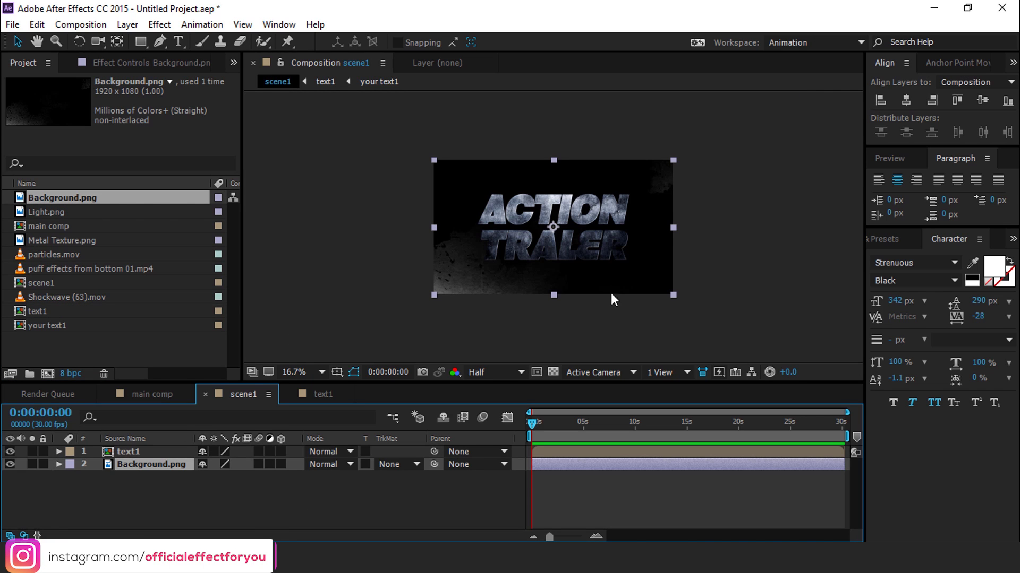
drag(673, 295, 740, 324)
scroll(693, 246, up, 2)
scroll(693, 247, down, 2)
click(289, 492)
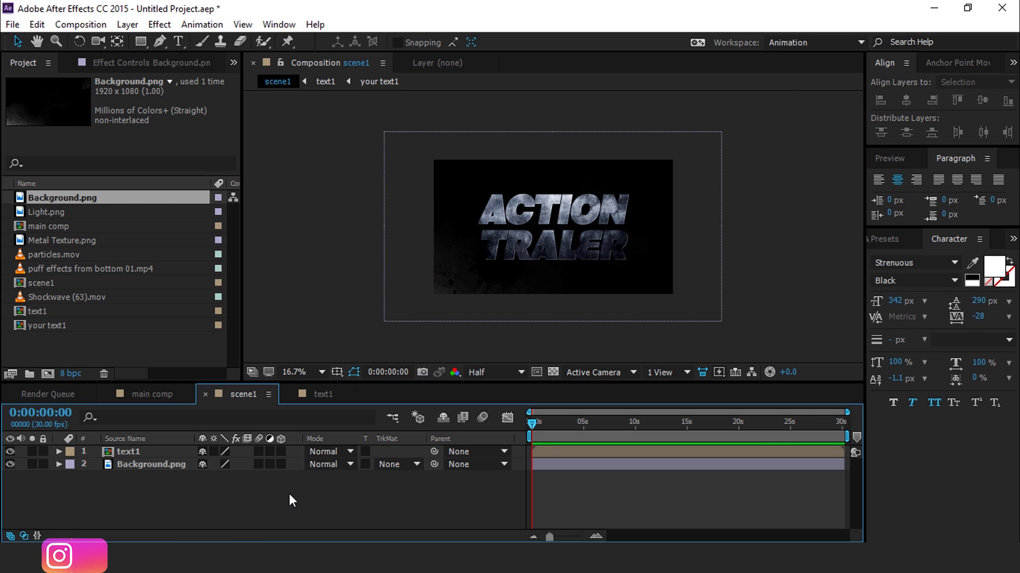
click(114, 349)
Step: Add particles.mov above the background with Screen blending mode
click(48, 255)
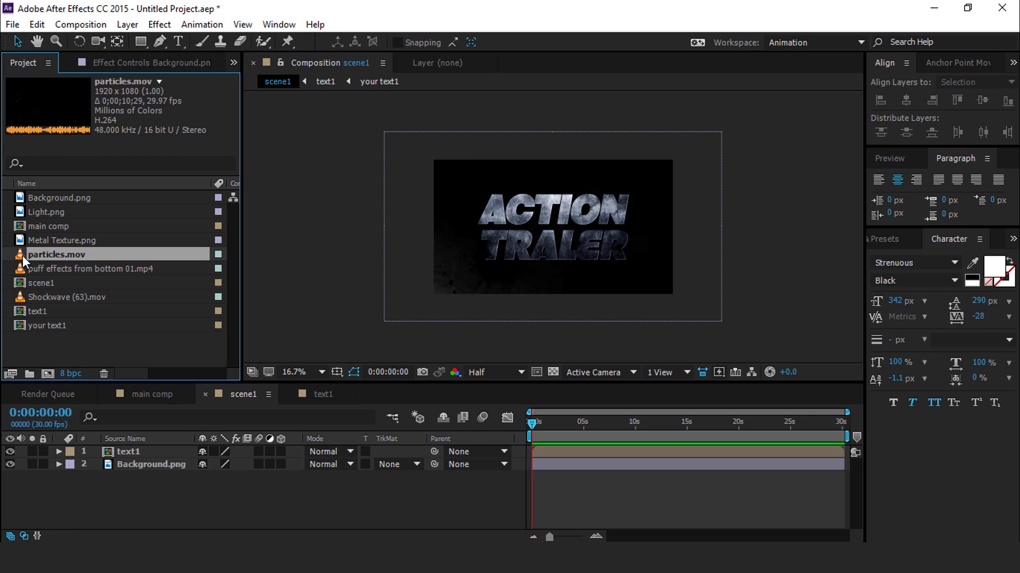
drag(22, 256, 129, 463)
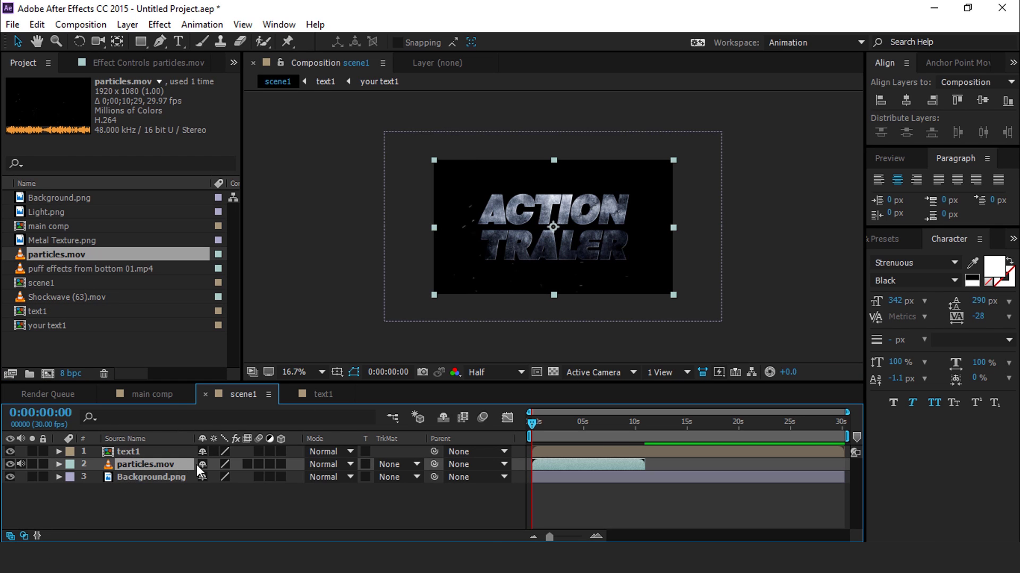
click(343, 460)
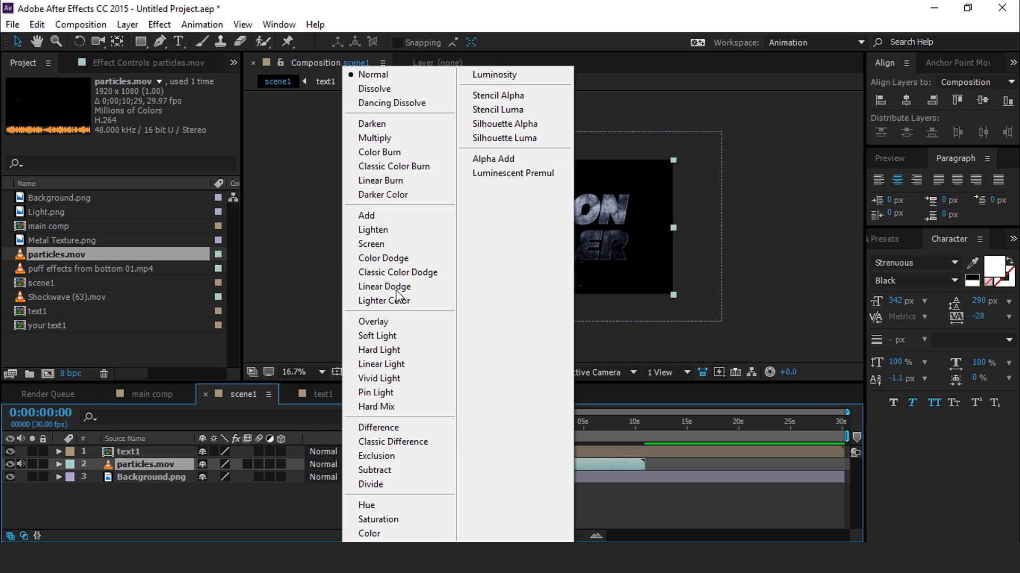
click(358, 245)
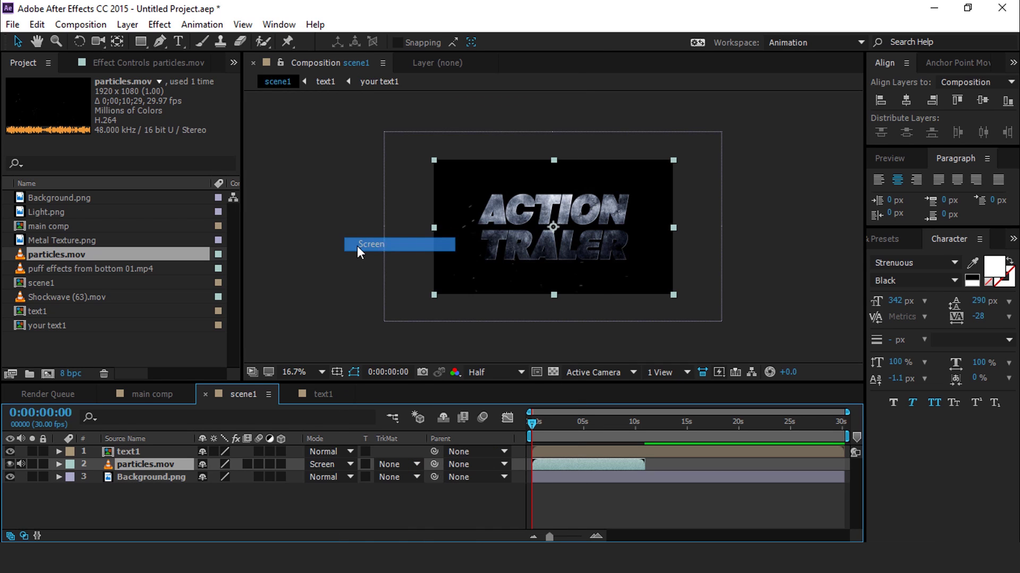
click(430, 501)
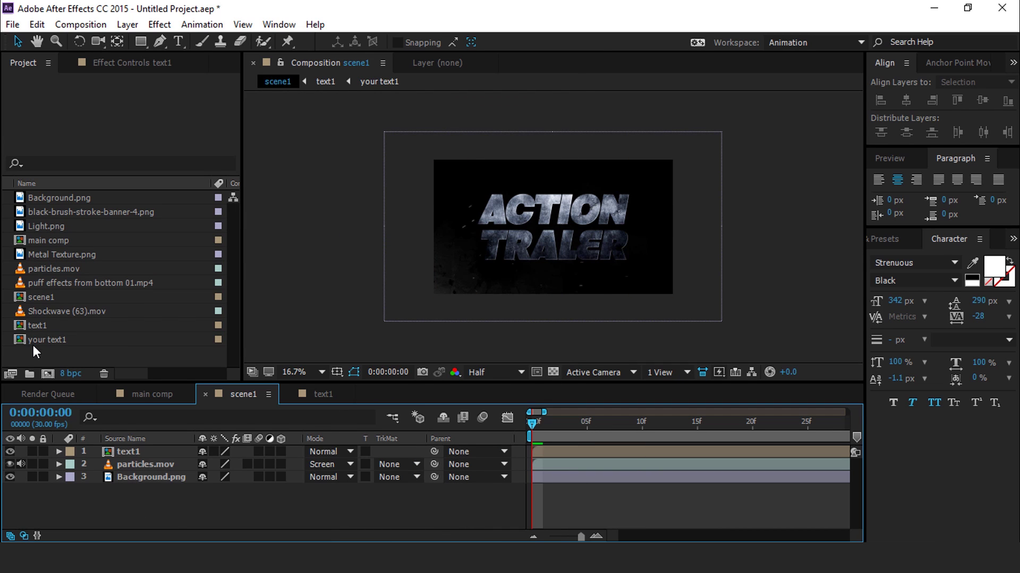
Step: Add black-brush-stroke-banner-4.png on top, shift it left over the title, and hide it
click(62, 213)
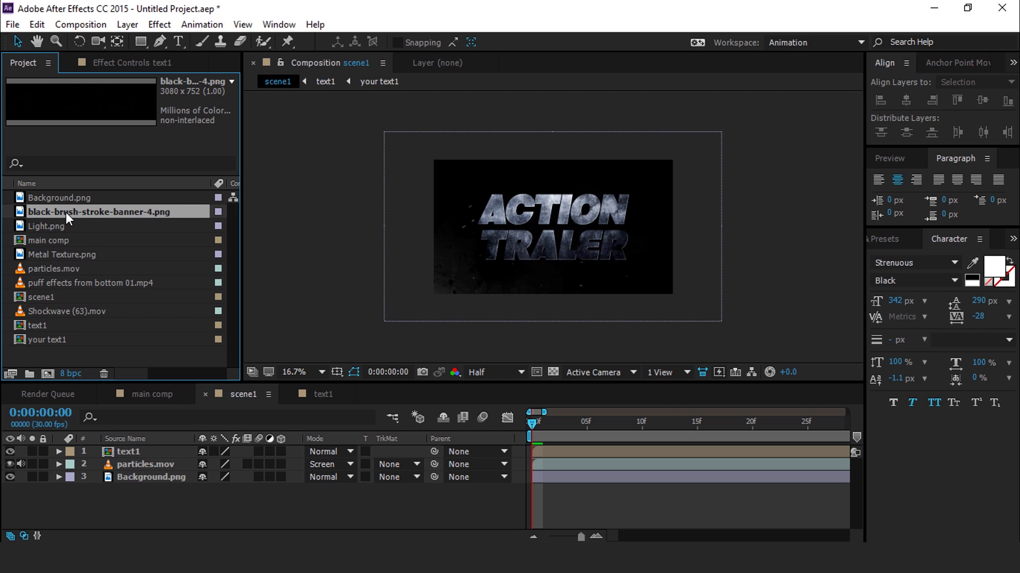
mouse_move(21, 215)
mouse_down()
mouse_move(118, 325)
mouse_move(132, 462)
mouse_move(137, 454)
mouse_up()
mouse_move(590, 243)
mouse_down()
mouse_move(530, 251)
mouse_move(585, 232)
mouse_move(310, 269)
mouse_move(325, 262)
mouse_move(317, 253)
mouse_move(622, 247)
mouse_up()
click(10, 452)
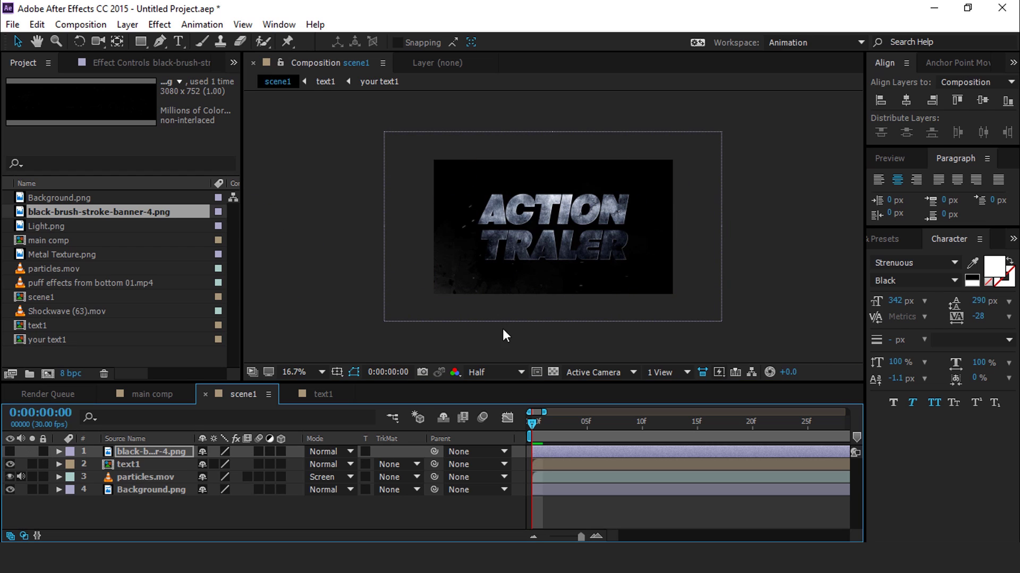
click(133, 465)
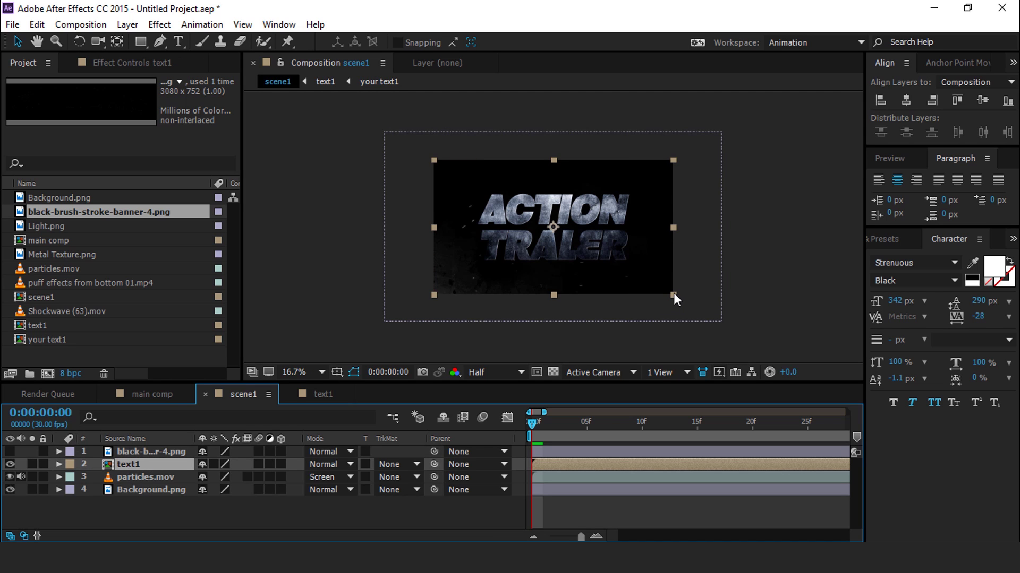
Step: Enlarge the text1 title, tilt it counter-clockwise, and shift it right so ACTI fills the frame
drag(674, 294, 711, 314)
scroll(704, 294, up, 2)
scroll(704, 298, down, 2)
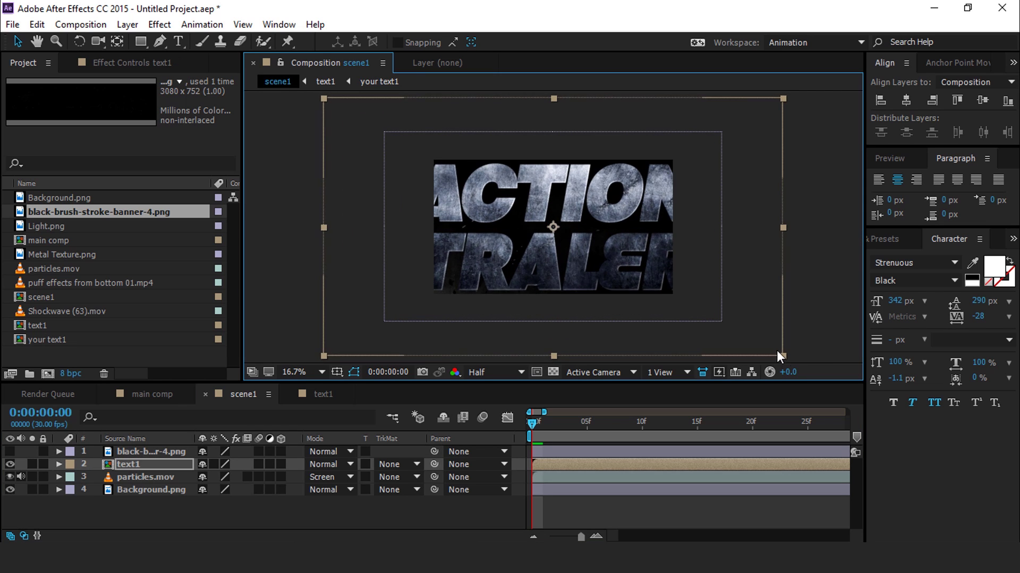
key(w)
mouse_move(637, 226)
mouse_down()
mouse_move(635, 214)
mouse_move(588, 263)
mouse_move(637, 236)
mouse_up()
key(v)
key(w)
key(v)
drag(712, 252, 794, 231)
drag(559, 266, 708, 263)
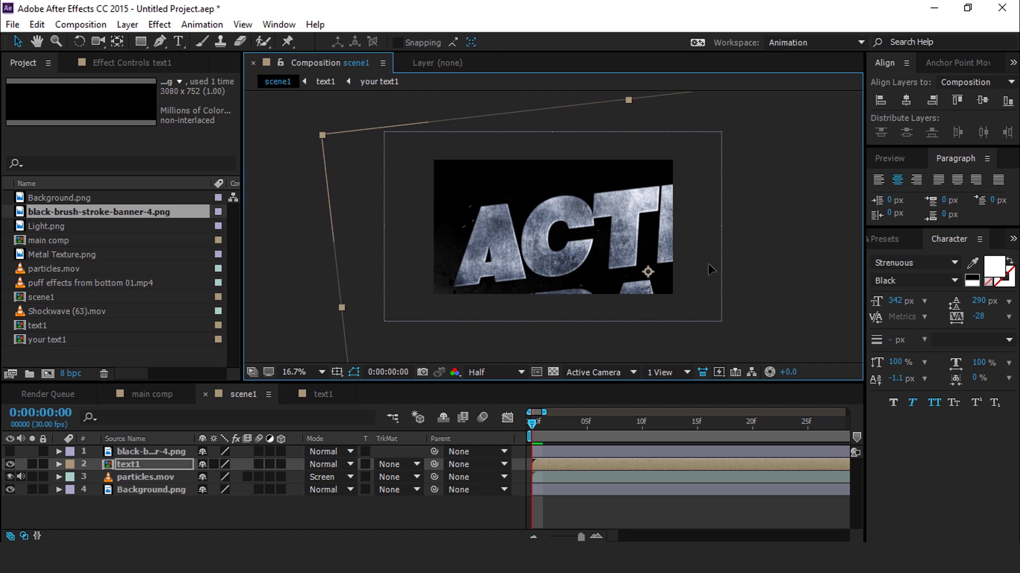
click(657, 505)
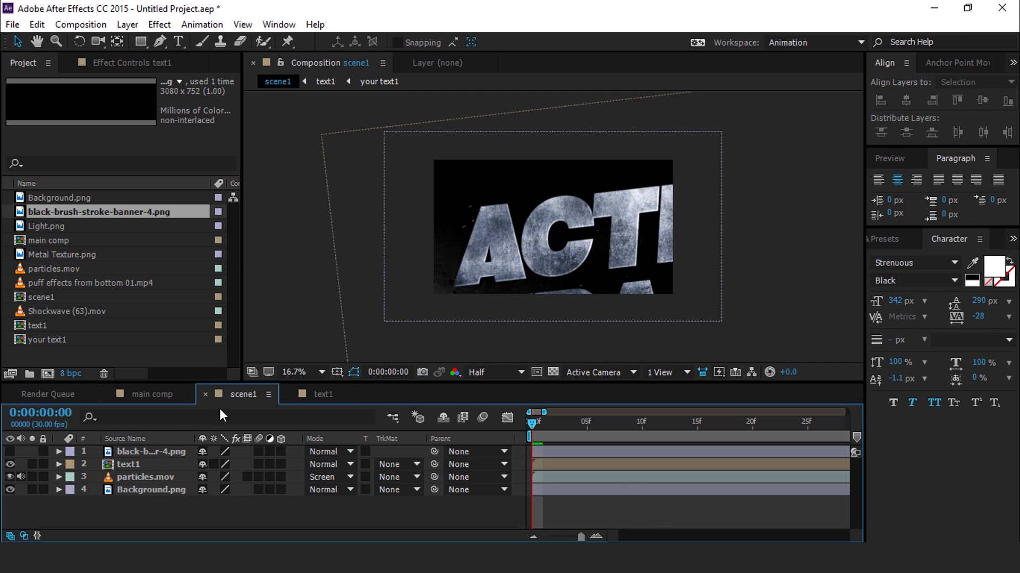
Step: Show the brush stroke, enlarge it to about 1113 px wide, tilt it, and position it across the title
click(9, 452)
click(148, 452)
drag(734, 292, 838, 345)
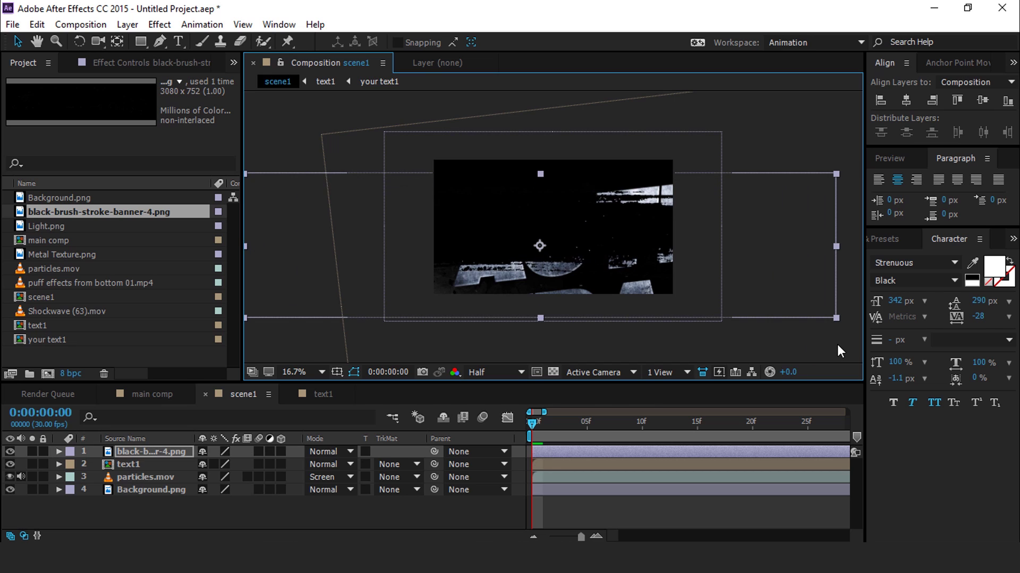
key(w)
drag(829, 193, 798, 151)
key(v)
mouse_move(582, 236)
mouse_down()
mouse_move(566, 327)
mouse_move(537, 268)
mouse_move(552, 259)
mouse_up()
mouse_move(646, 261)
mouse_down()
mouse_move(723, 255)
mouse_move(757, 237)
mouse_move(700, 250)
mouse_up()
mouse_move(569, 332)
mouse_down()
mouse_move(595, 338)
mouse_move(588, 333)
mouse_up()
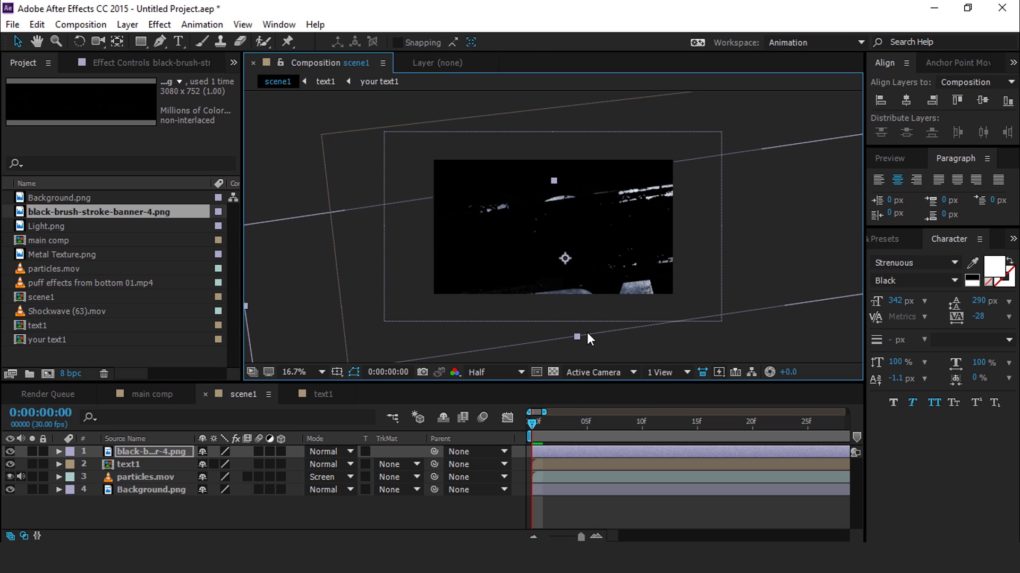
click(551, 438)
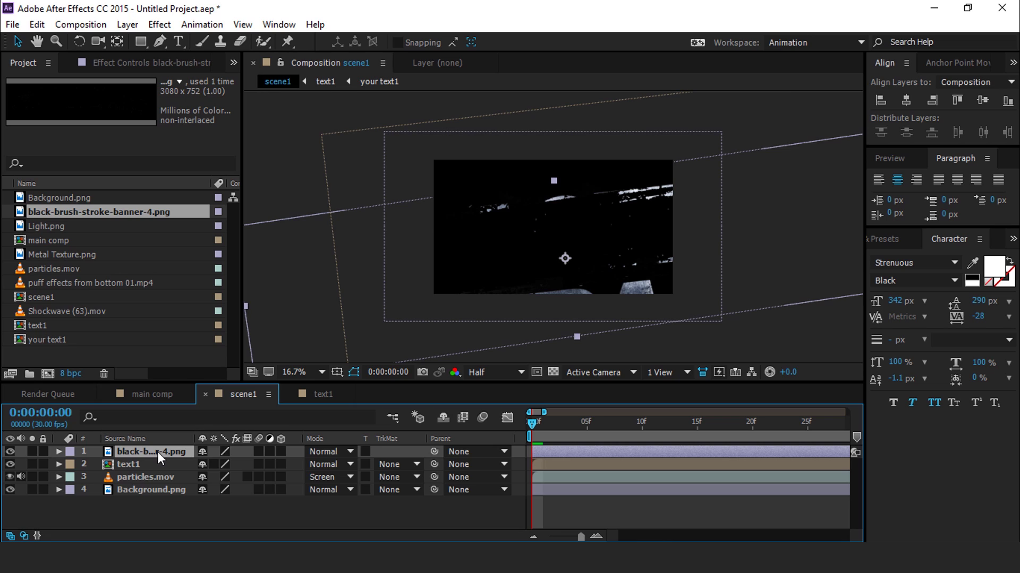
Step: Keyframe the brush stroke's Position from (-2796,1368) at frame 0 to (1056,792) at frame 8
key(p)
drag(590, 429, 626, 430)
key(=)
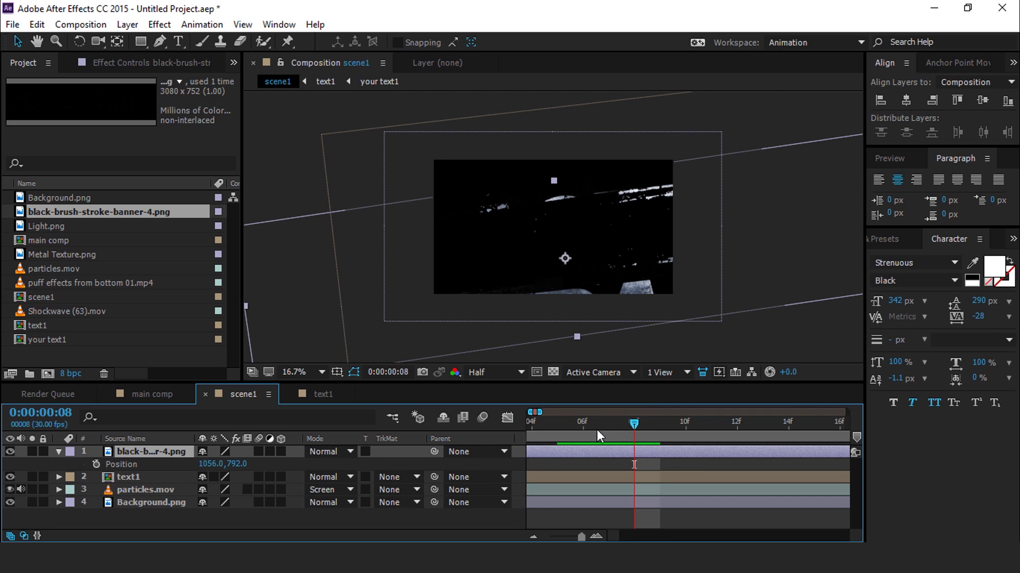
click(96, 464)
drag(632, 426, 485, 435)
key(comma)
drag(654, 241, 442, 273)
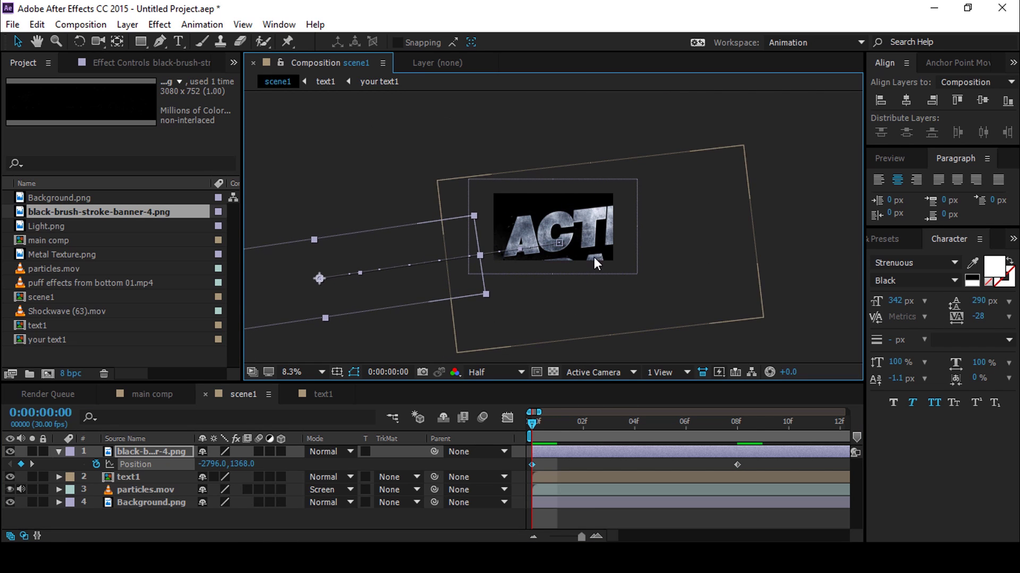
Step: Preview the brush-stroke slide-in and check the motion at frame 6
key(space)
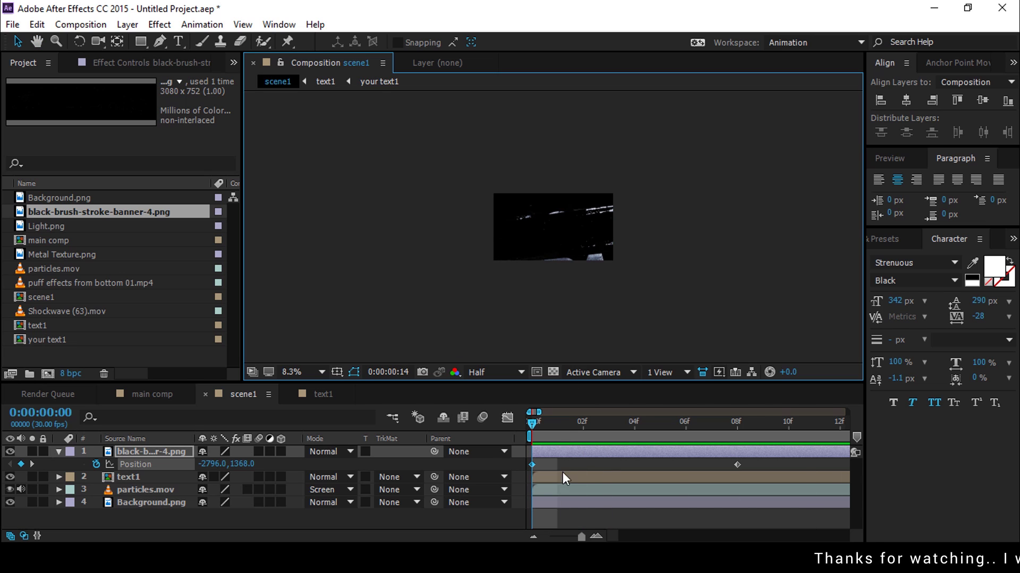
mouse_move(548, 423)
mouse_down()
mouse_move(526, 426)
mouse_move(537, 426)
mouse_up()
key(space)
click(702, 429)
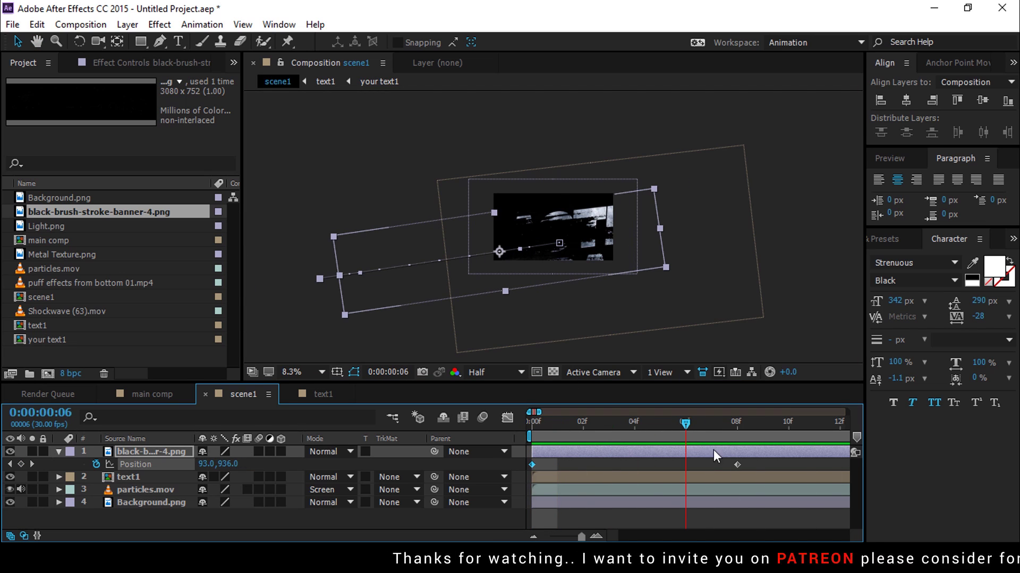
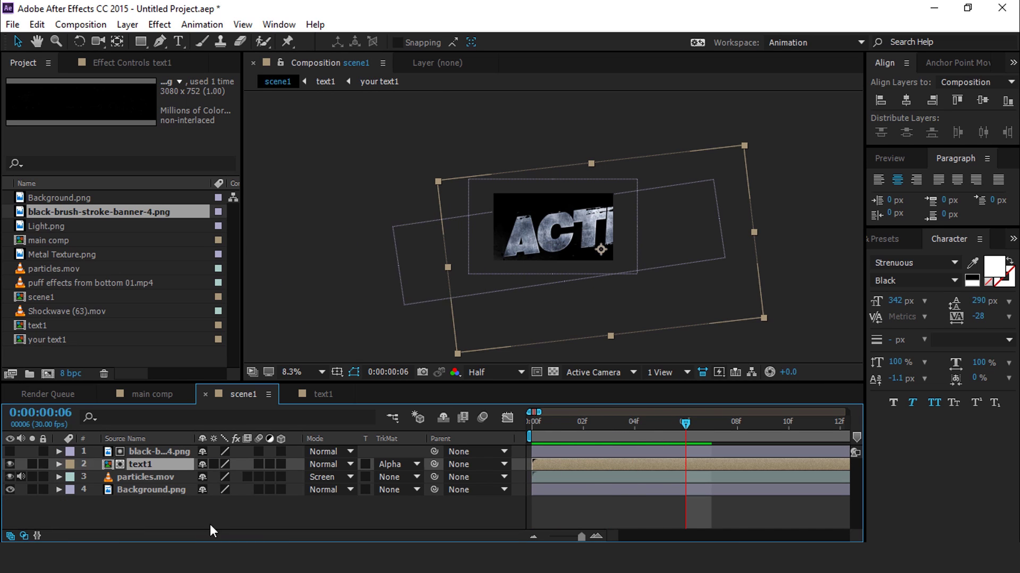
Step: Add an adjustment layer with Shift Channels, setting Take Red and Take Blue to Full Off
mouse_move(337, 235)
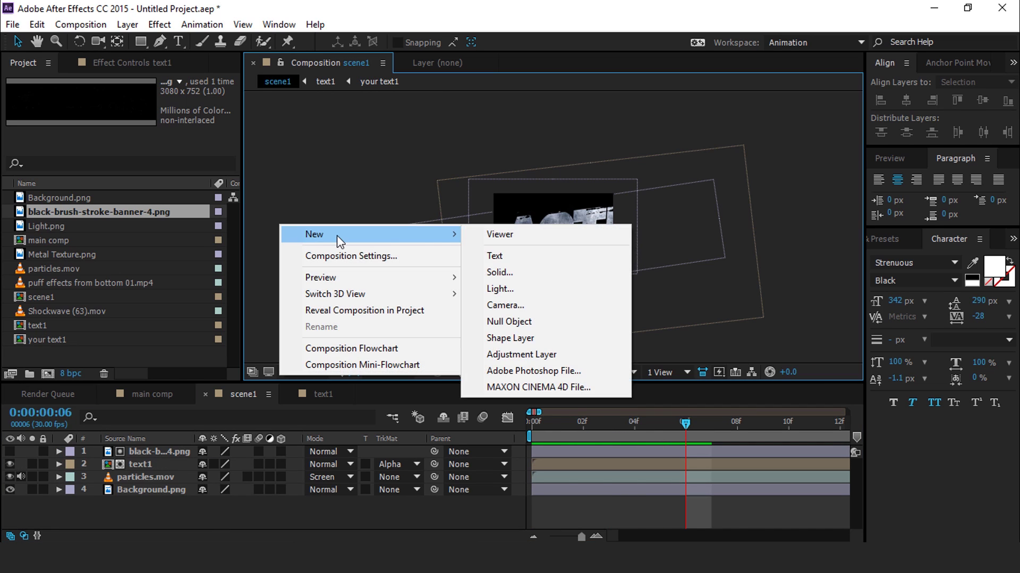
click(516, 355)
click(149, 451)
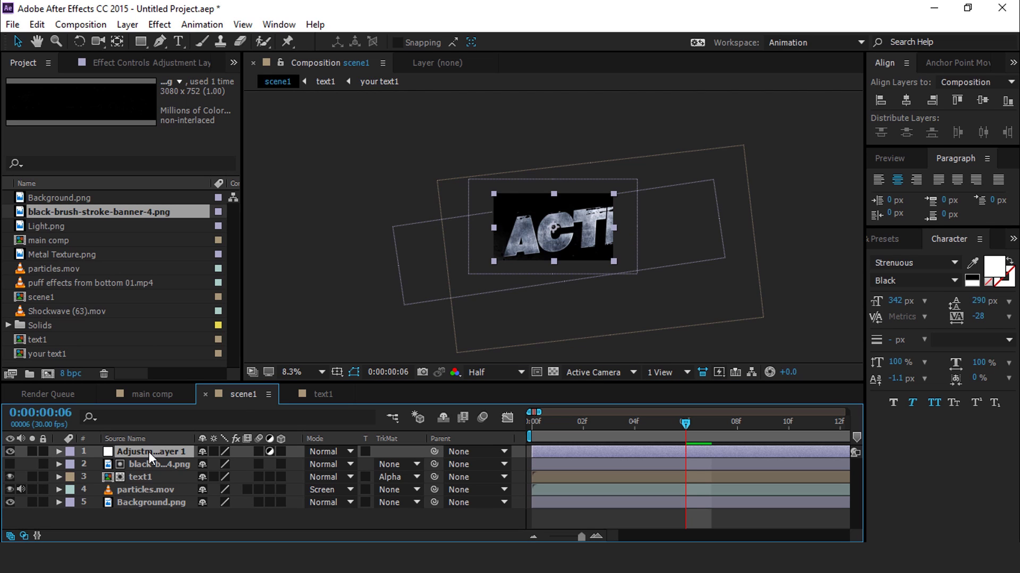
key(ctrl+space)
text(shi)
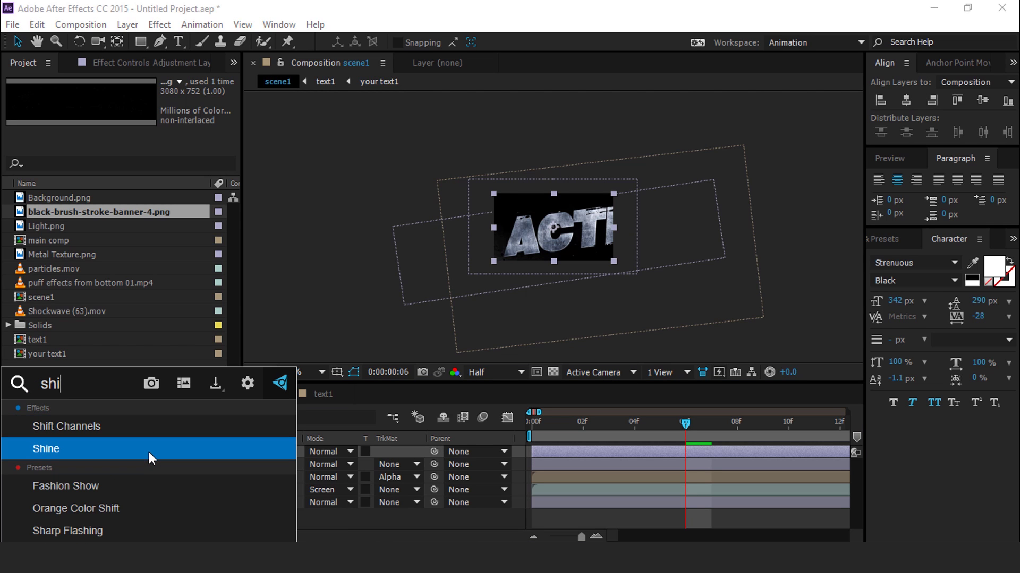
click(84, 426)
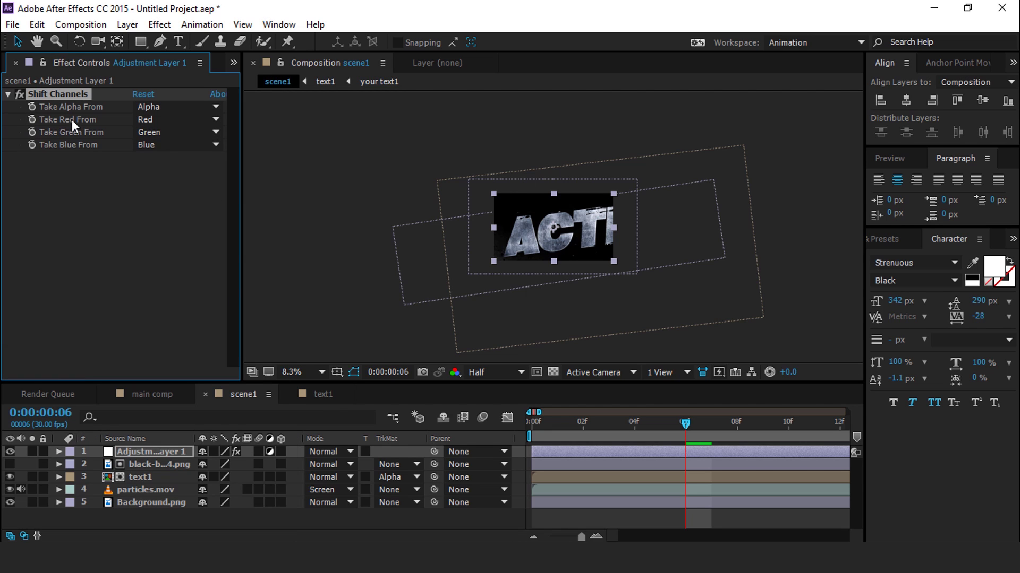
click(188, 119)
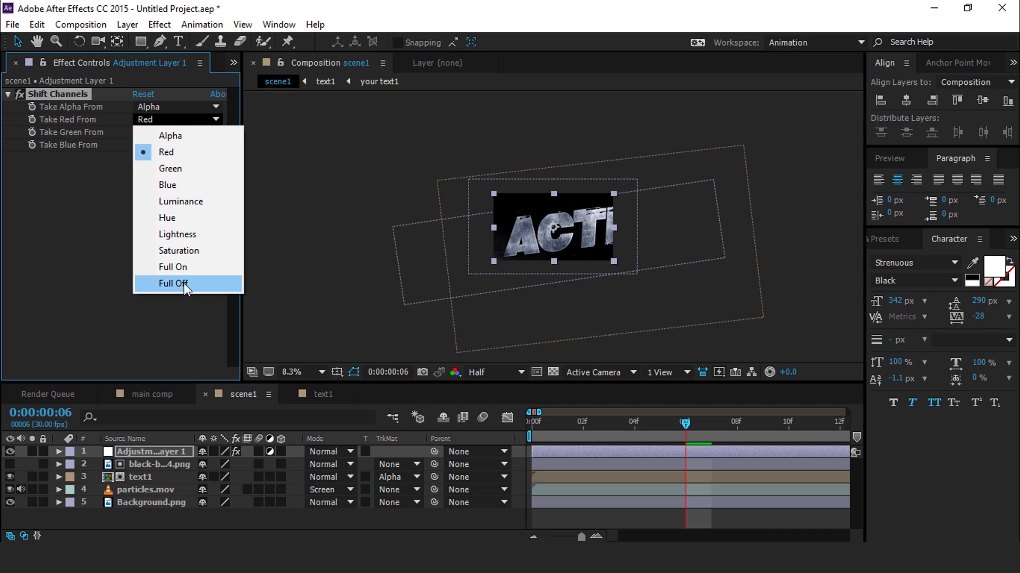
click(179, 282)
click(164, 145)
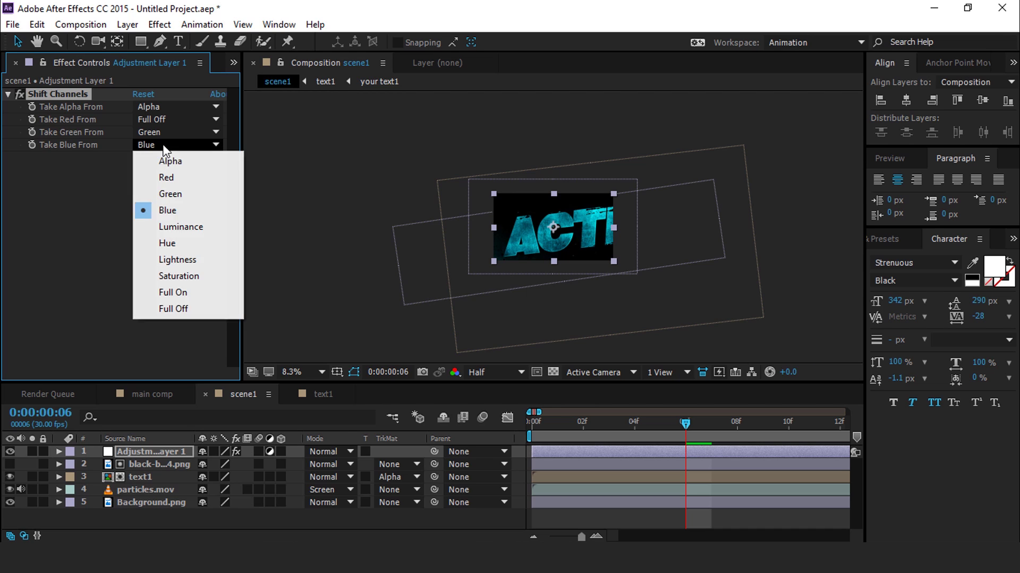
click(185, 309)
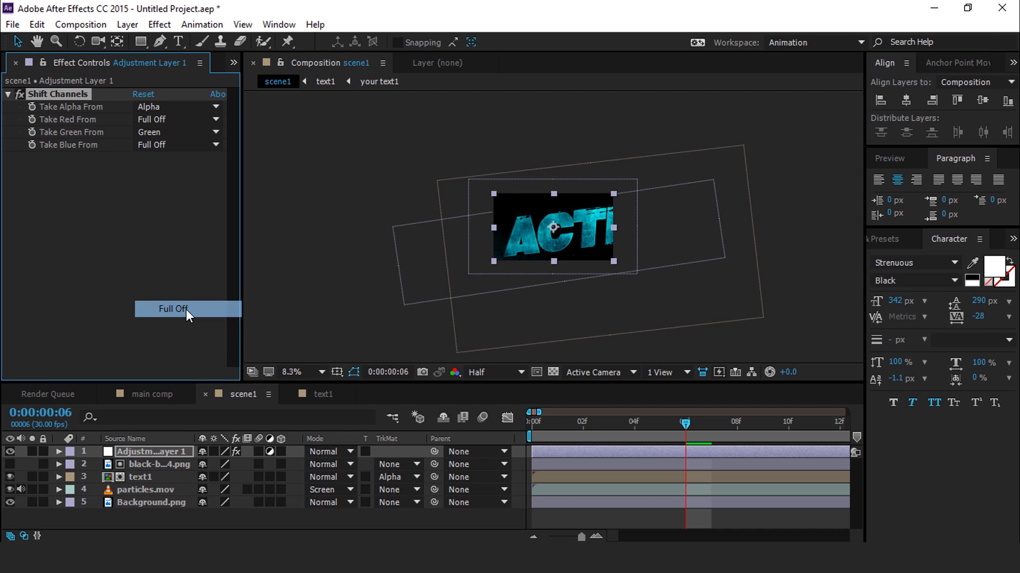
Step: Zoom in on the green title and add Light.png to scene1
key(period)
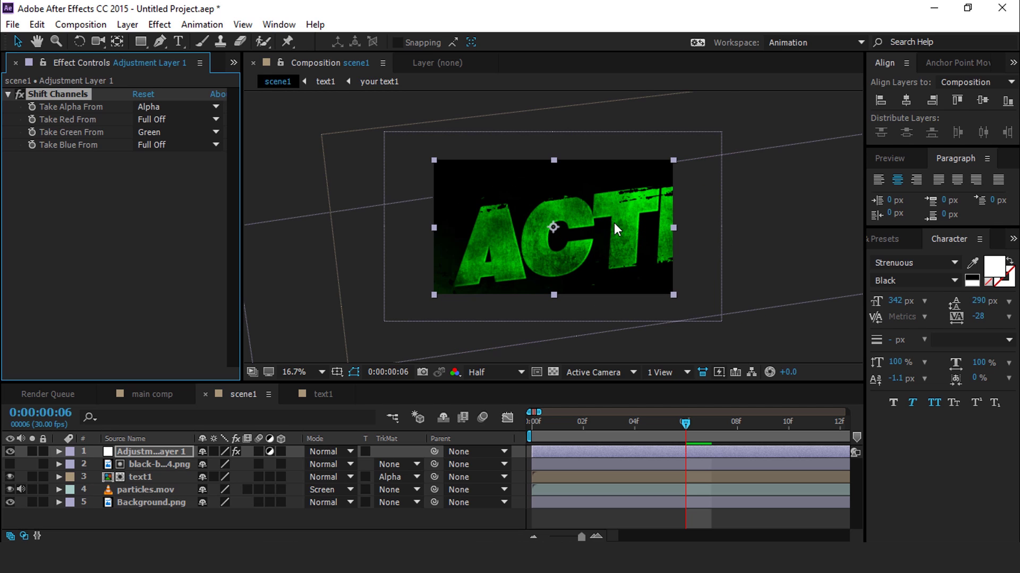
scroll(627, 203, down, 1)
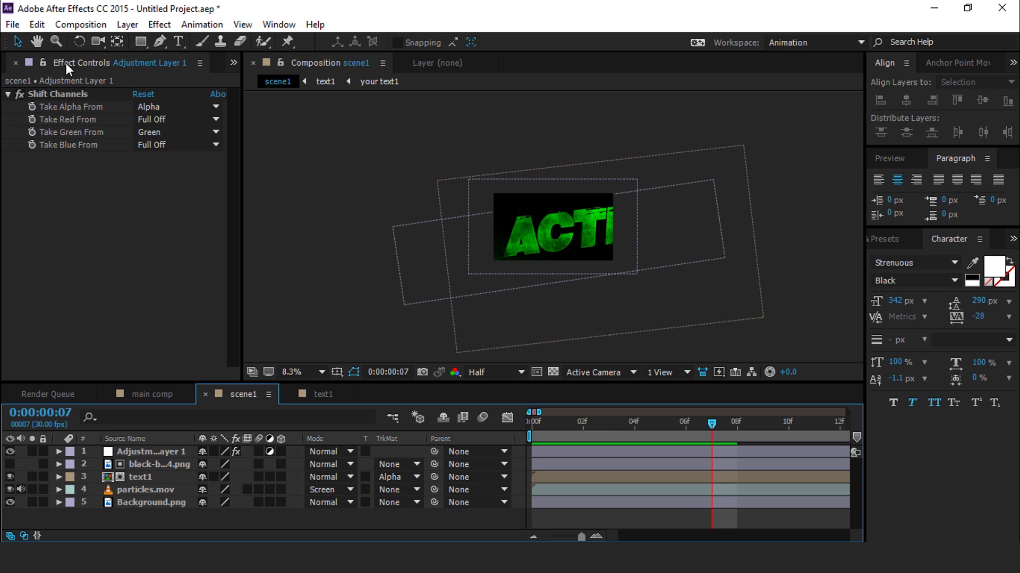
scroll(70, 63, up, 1)
drag(59, 229, 161, 446)
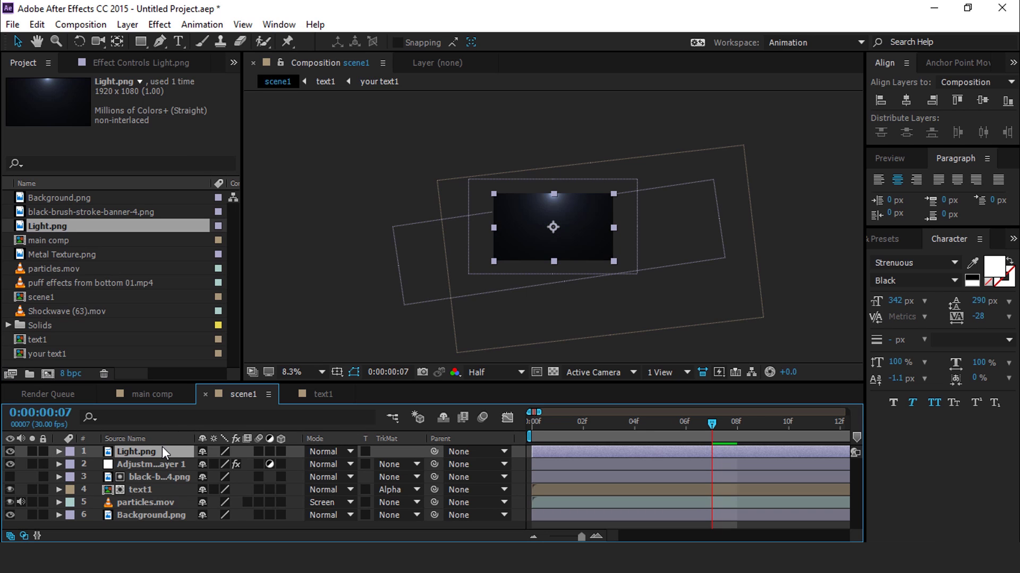
Step: Set Light.png to Screen mode, rotate and move it, and place it below the adjustment layer
click(327, 450)
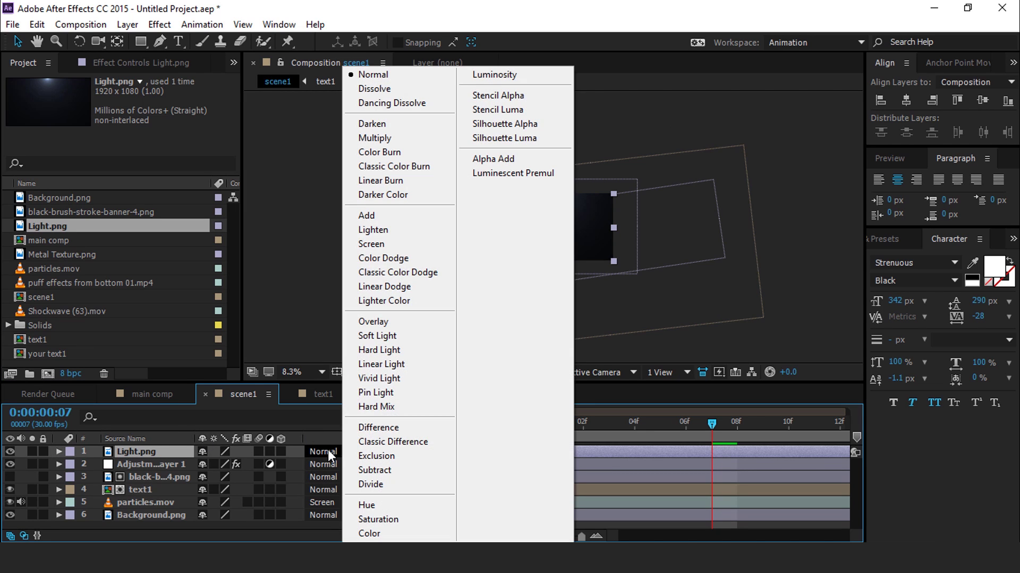
click(377, 248)
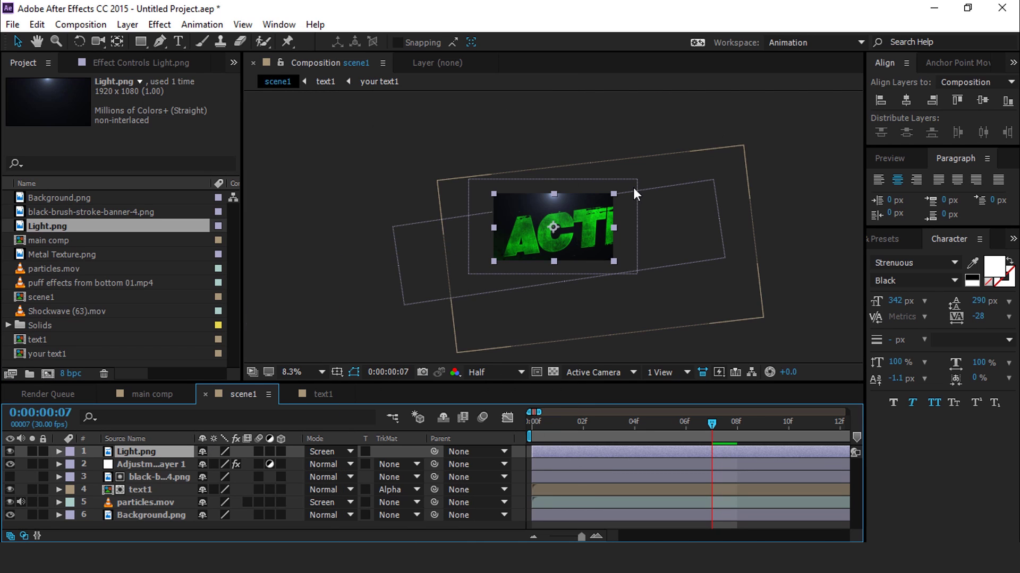
scroll(633, 187, up, 2)
key(w)
drag(682, 193, 700, 281)
key(v)
drag(585, 230, 661, 202)
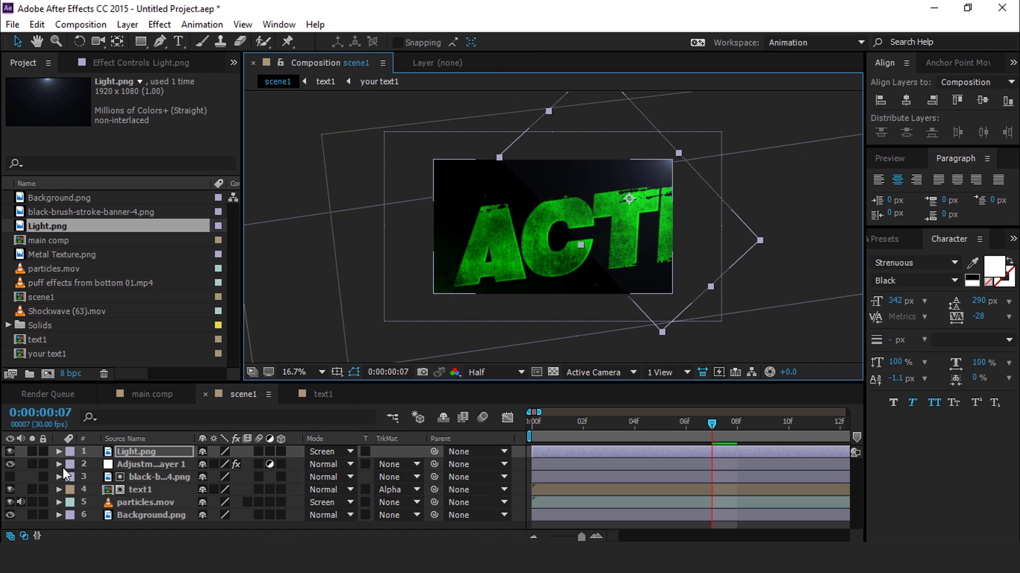
click(148, 451)
drag(143, 450, 145, 469)
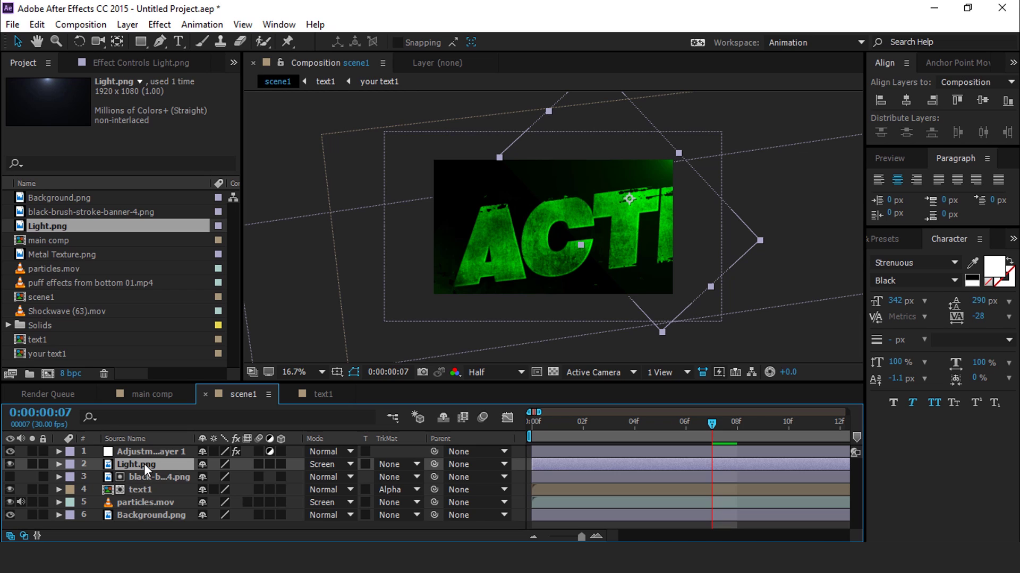
Step: Draw a closed Pen mask on Light.png around the title's right side
click(159, 41)
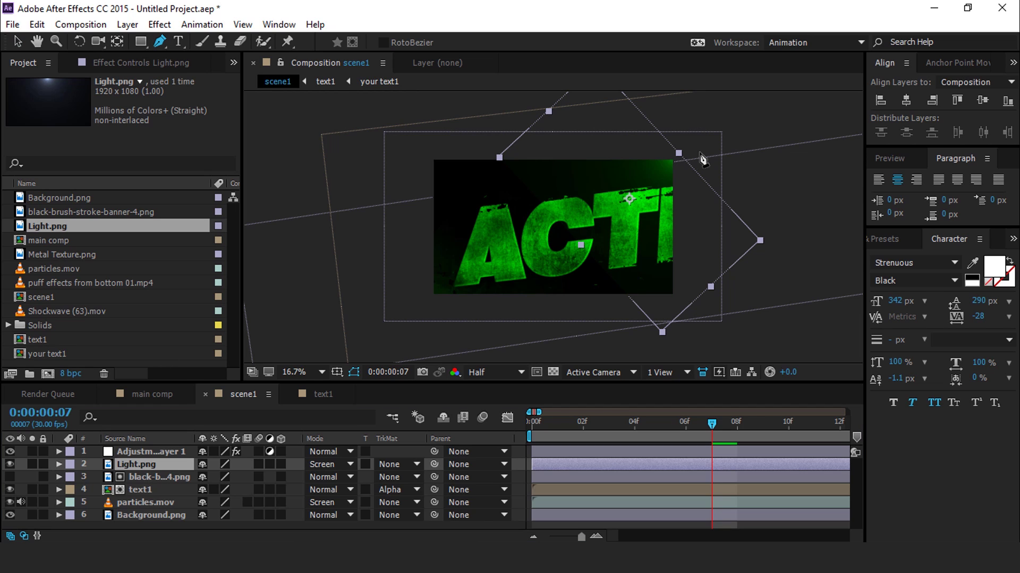
click(681, 120)
click(601, 153)
click(586, 204)
click(629, 244)
click(708, 231)
click(729, 169)
click(681, 120)
Step: Feather the Light.png mask to 113 px
click(151, 463)
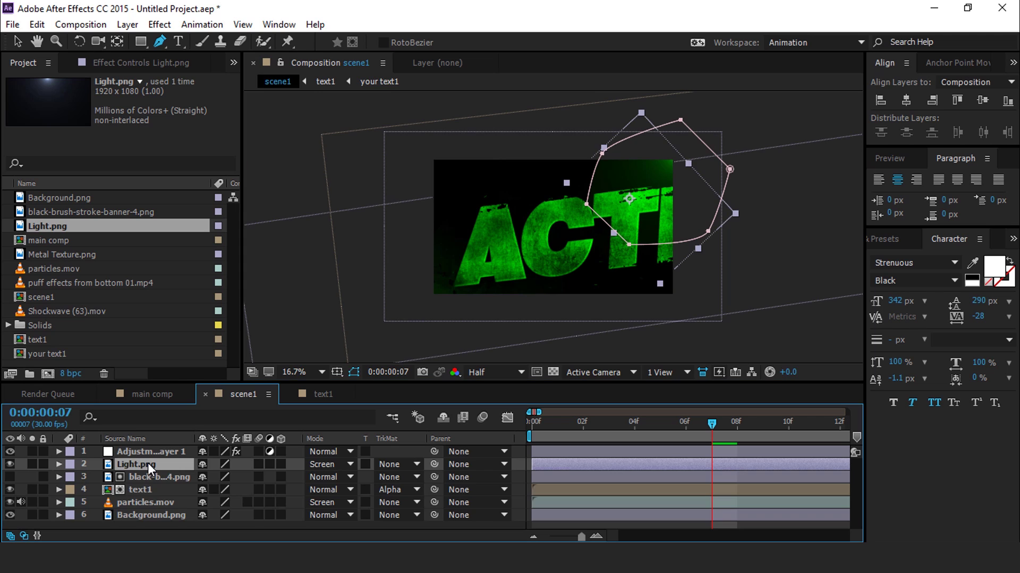
key(m)
key(m)
drag(238, 503, 318, 501)
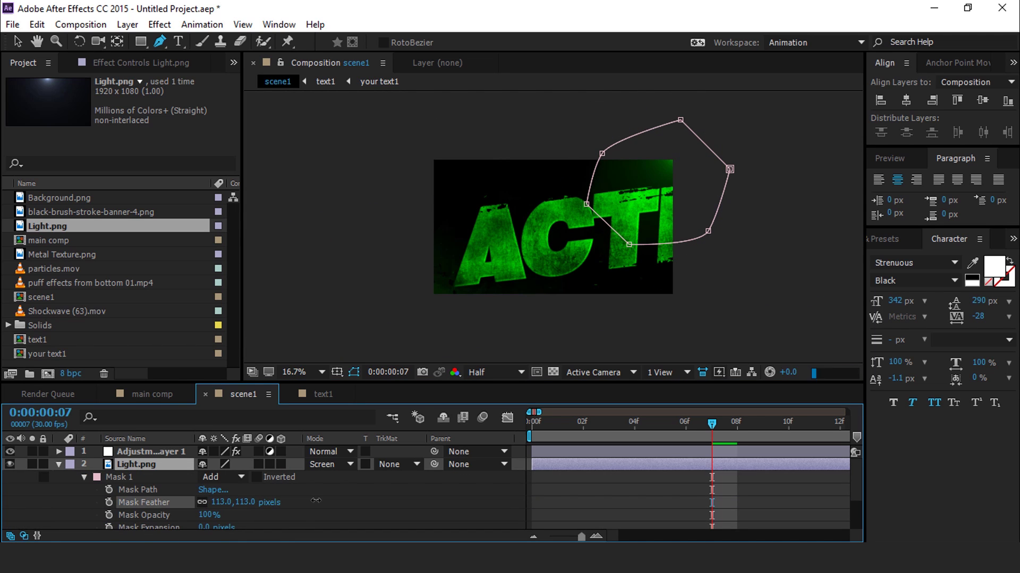
click(59, 464)
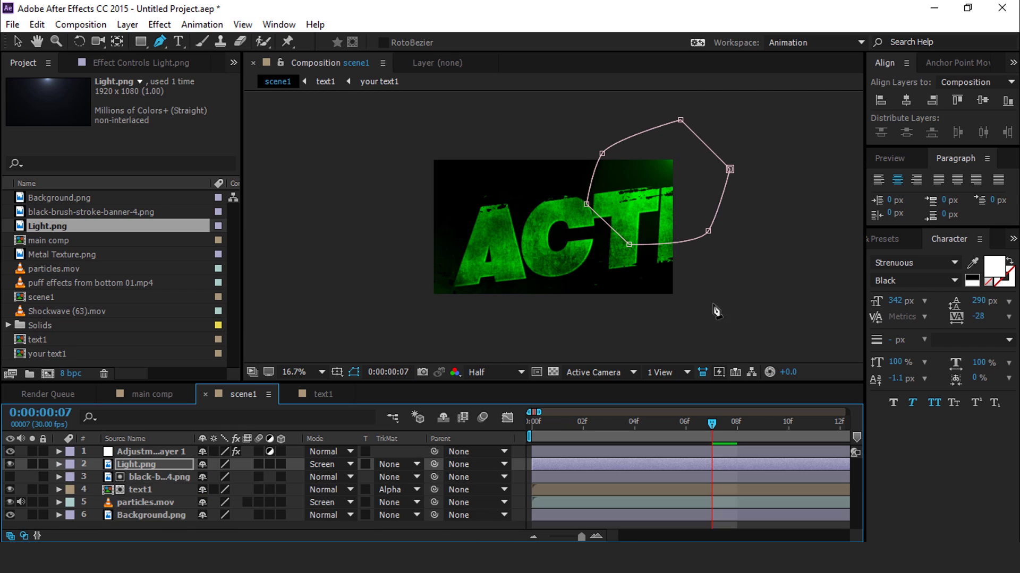
click(16, 41)
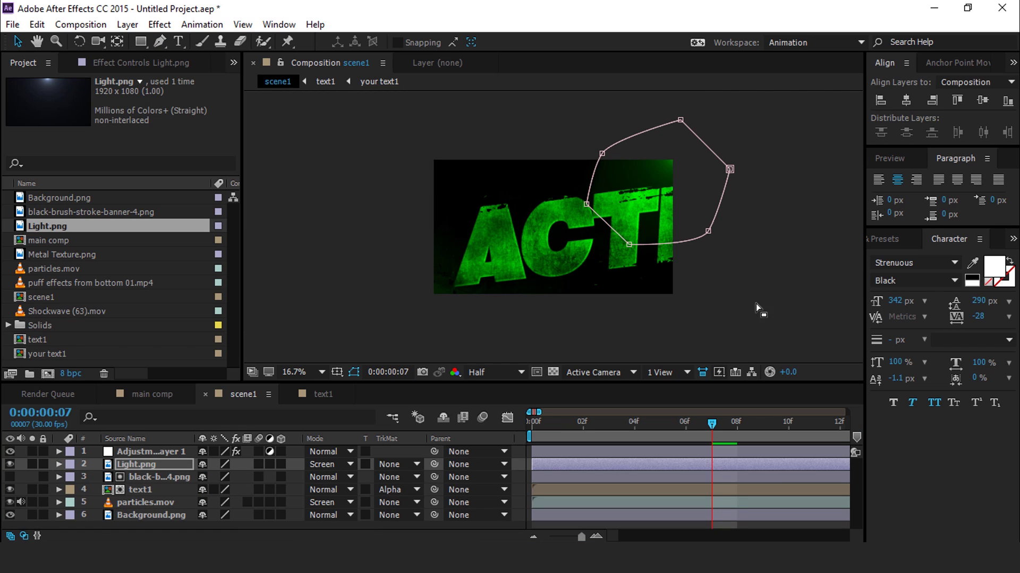
click(626, 195)
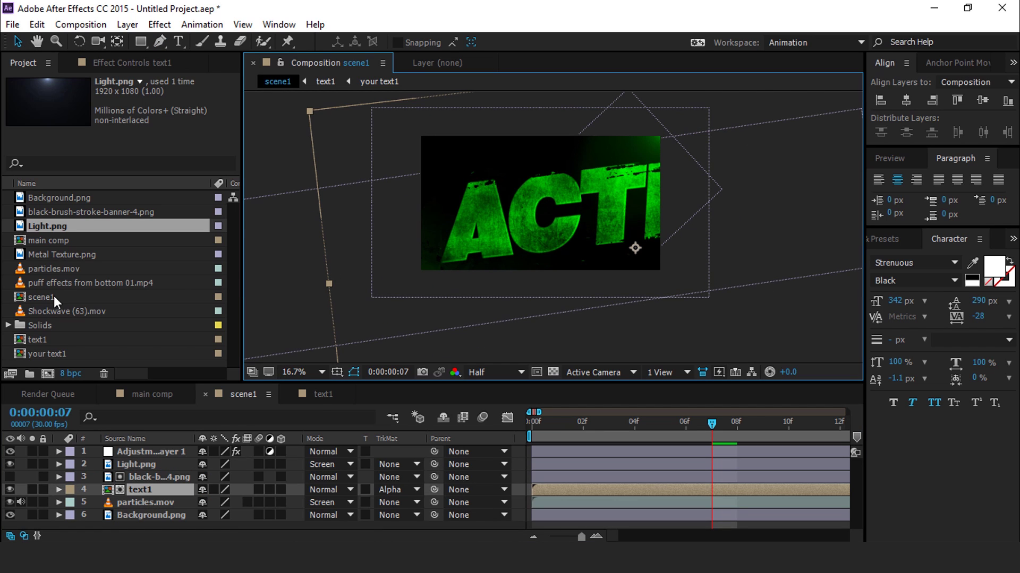
Step: Add the puff effects video to scene1 in Screen mode and rotate it in 3D
drag(37, 286, 141, 454)
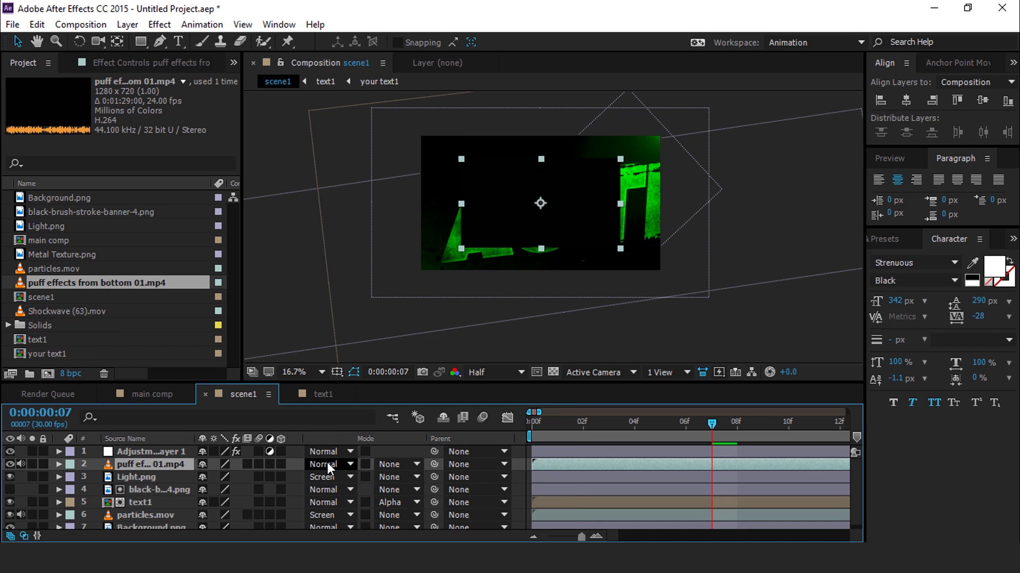
click(324, 464)
click(373, 243)
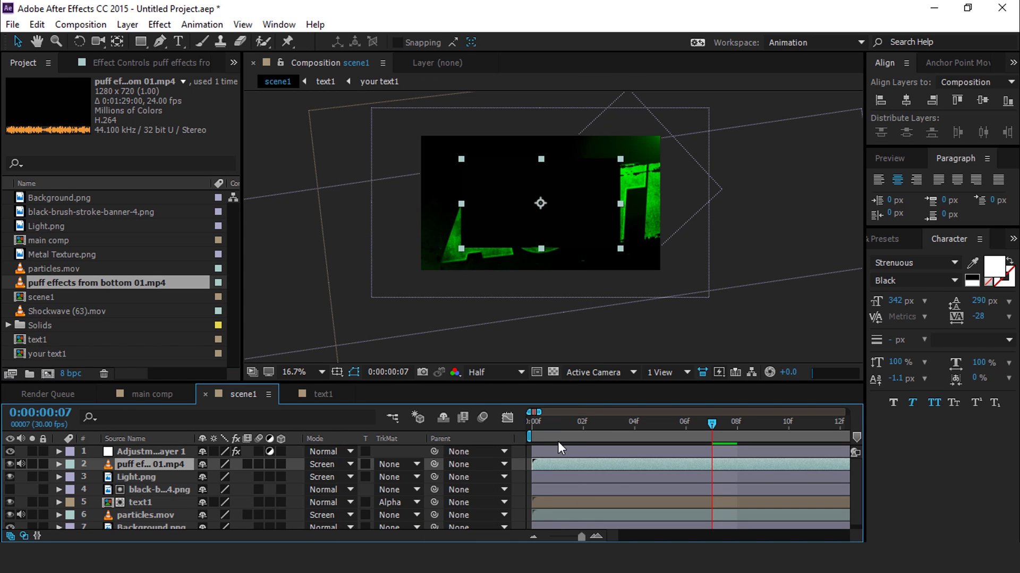
key(minus)
key(minus)
key(minus)
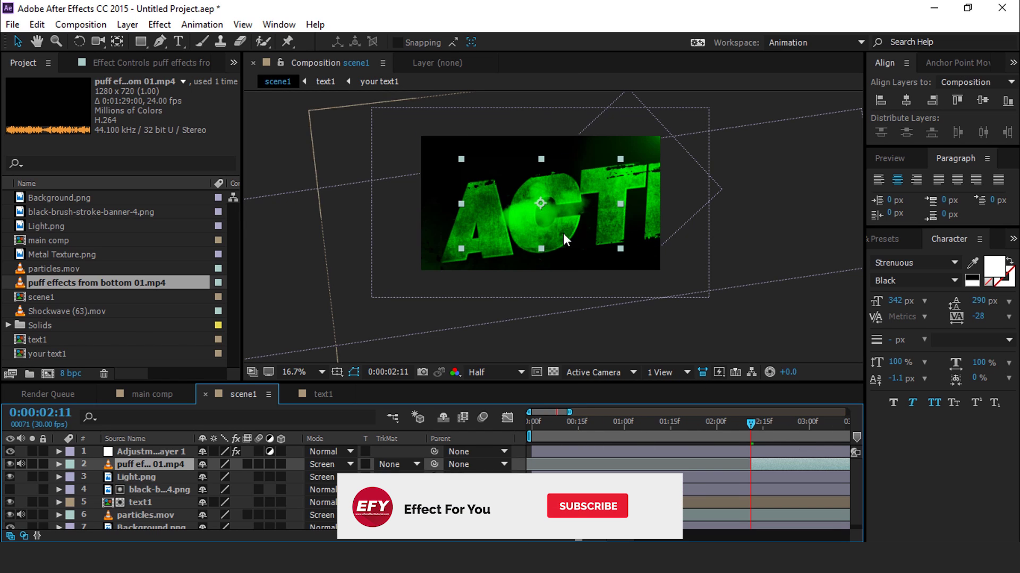
key(w)
drag(577, 195, 616, 226)
drag(660, 178, 647, 169)
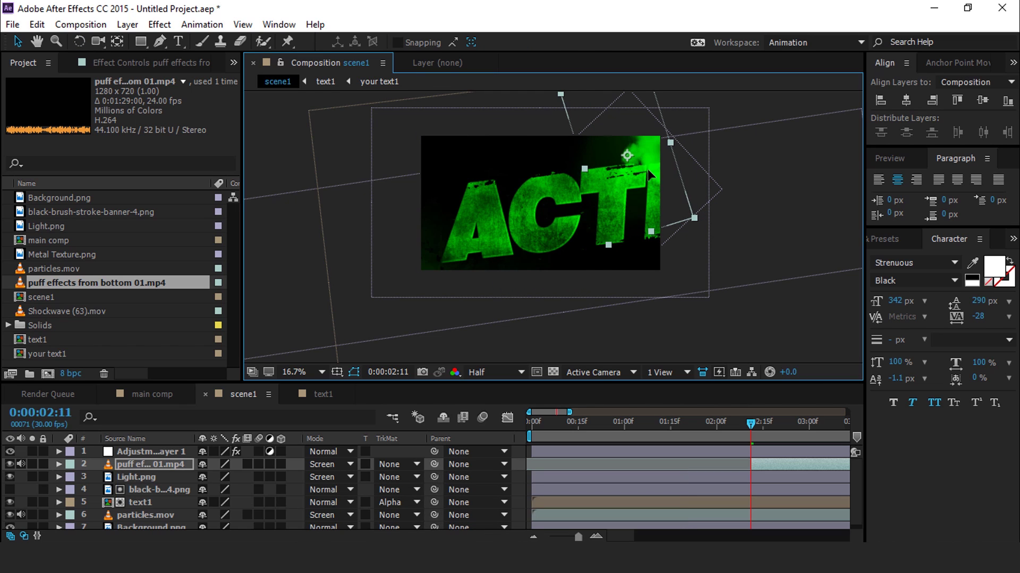
key(v)
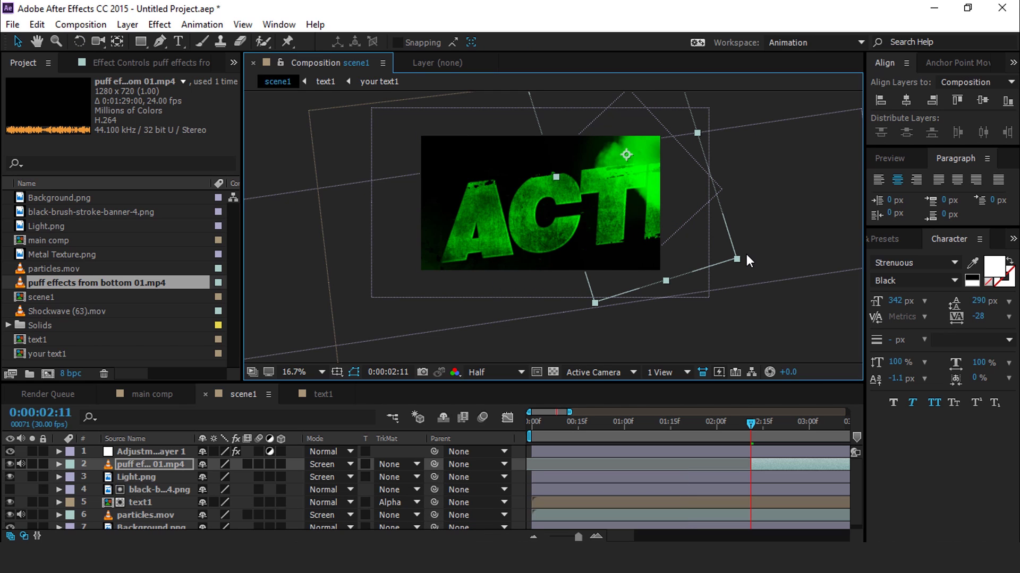
Step: Start the puff video at the first frame and check the smoke at frame 19
key(minus)
key(minus)
key(minus)
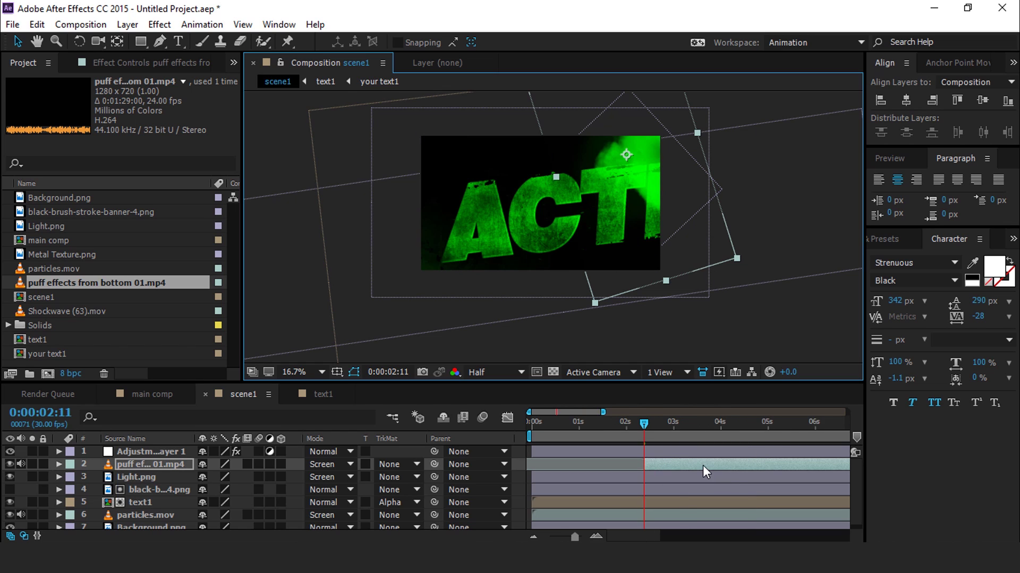
click(527, 428)
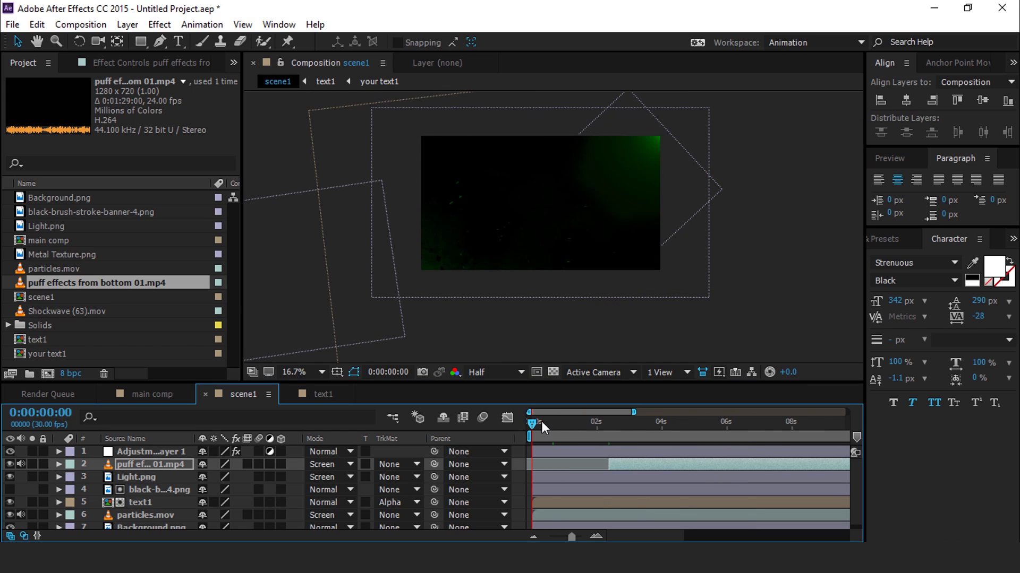
mouse_move(534, 419)
mouse_down()
mouse_move(545, 420)
mouse_move(530, 419)
mouse_up()
key([)
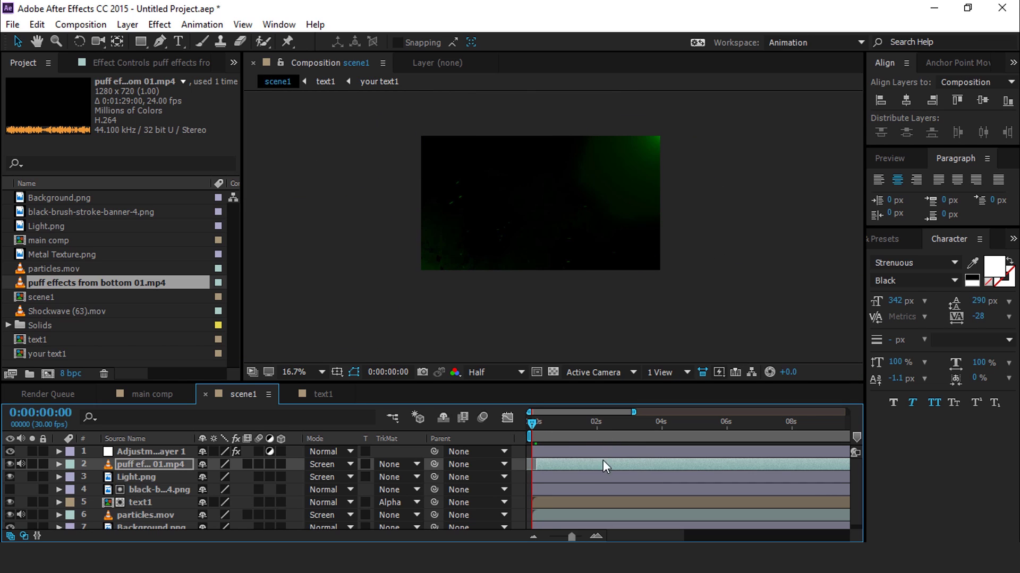
click(553, 438)
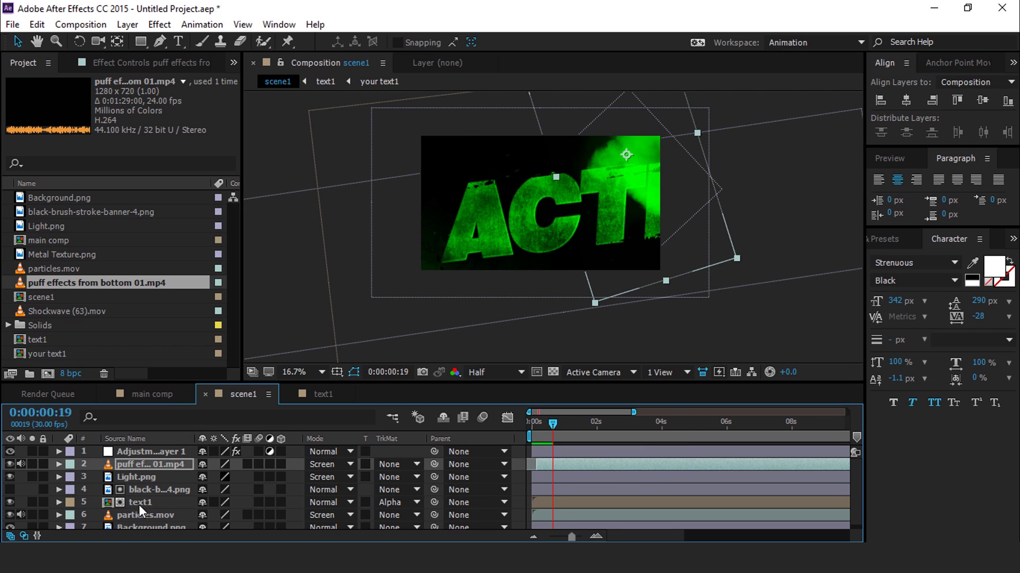
Step: Move the puff effects layer below text1 and set its Opacity to 20%
click(134, 464)
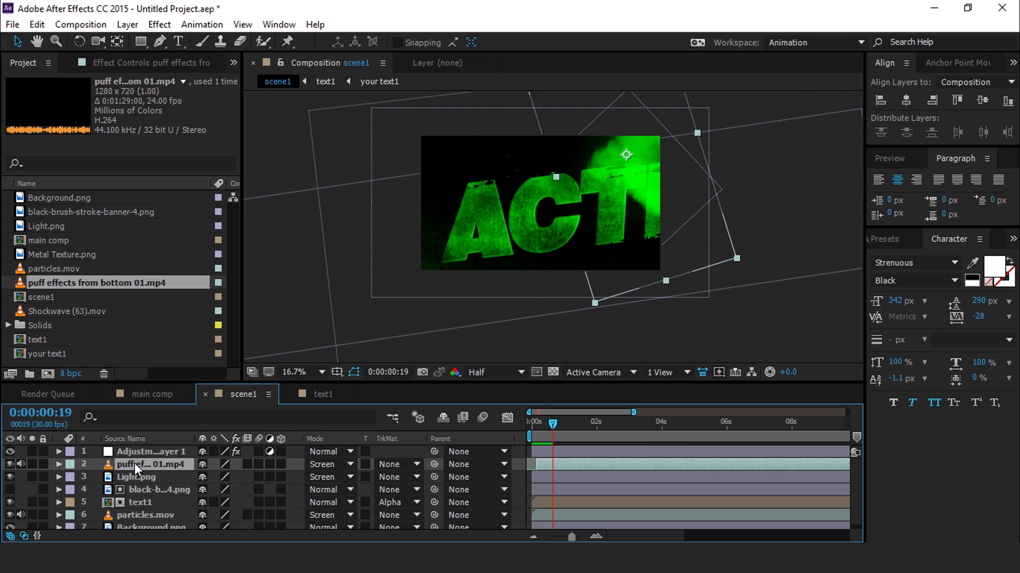
drag(136, 492, 133, 505)
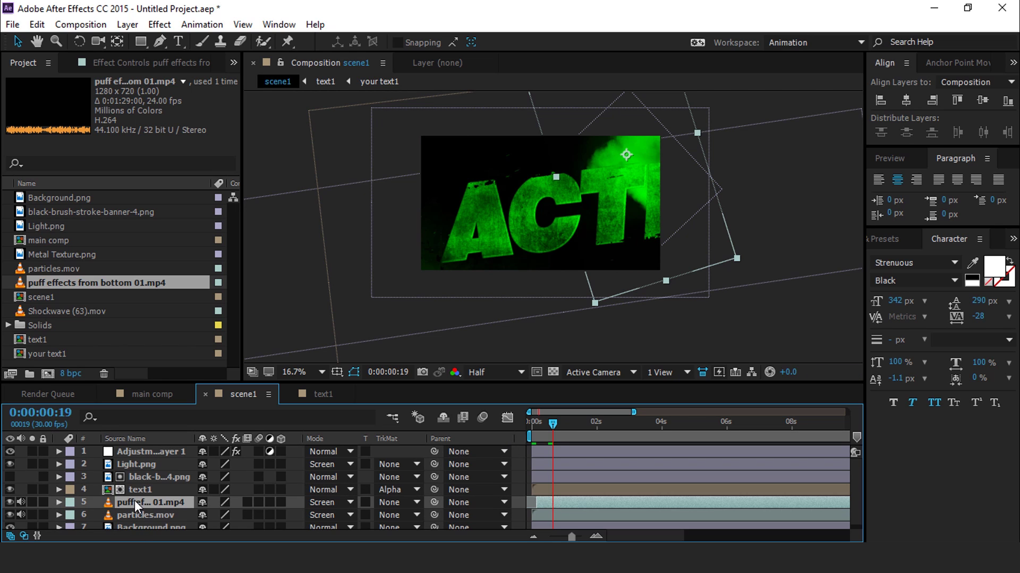
key(t)
click(211, 515)
text(2)
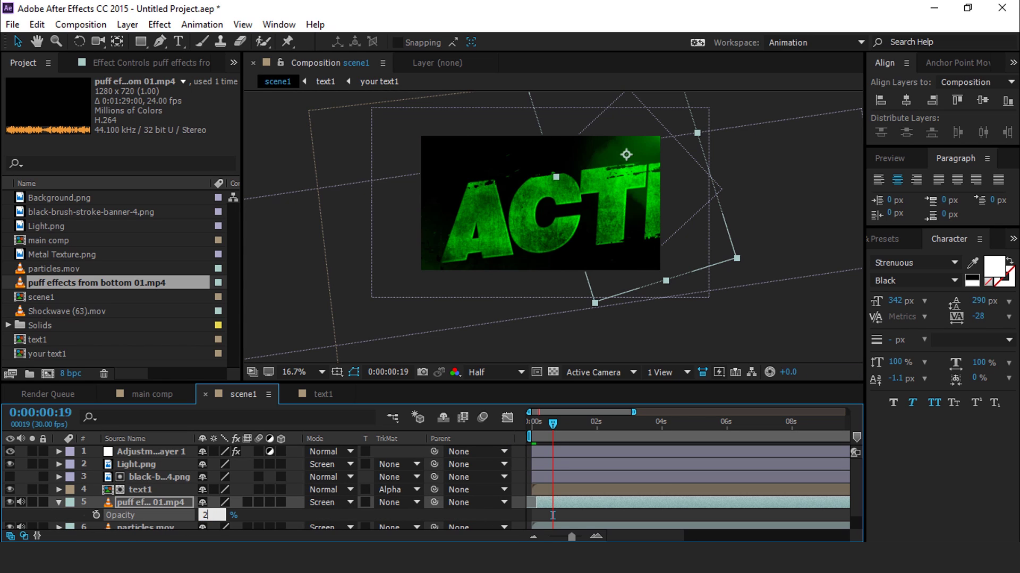
text(0)
key(Return)
click(58, 504)
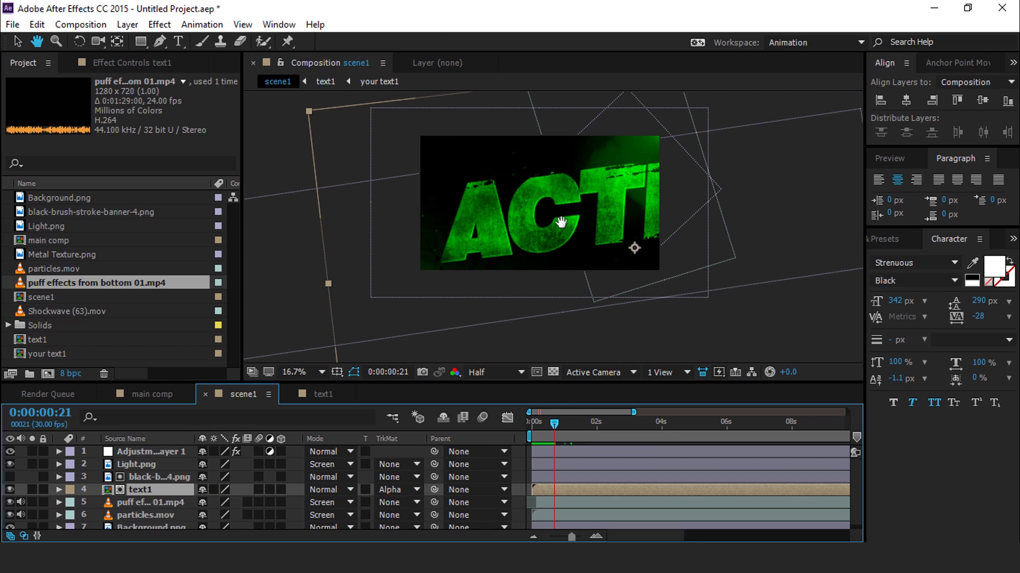
drag(561, 222, 425, 223)
scroll(442, 197, down, 2)
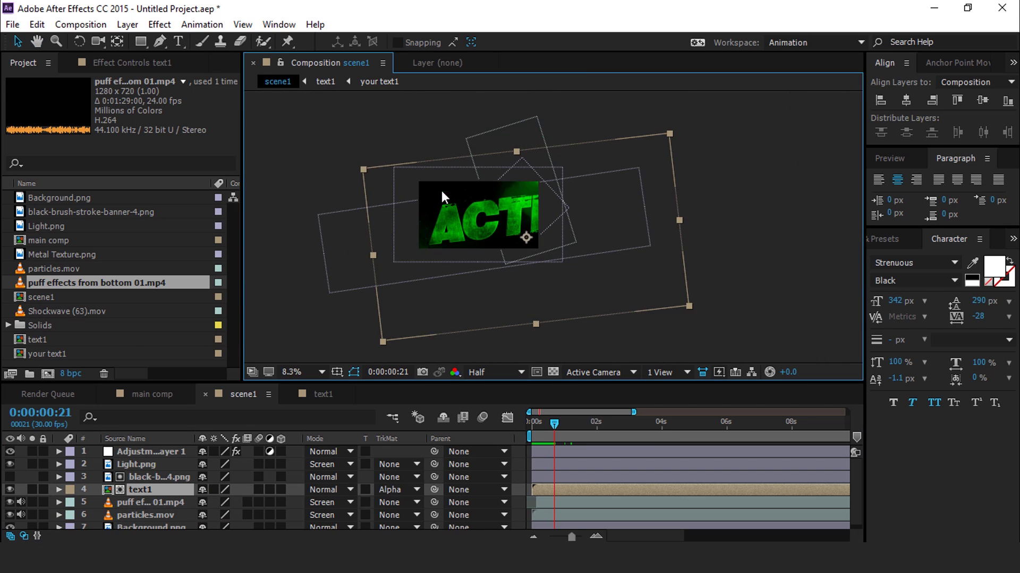
Step: Create a point light, Light 1, in scene1
right_click(780, 180)
mouse_move(824, 190)
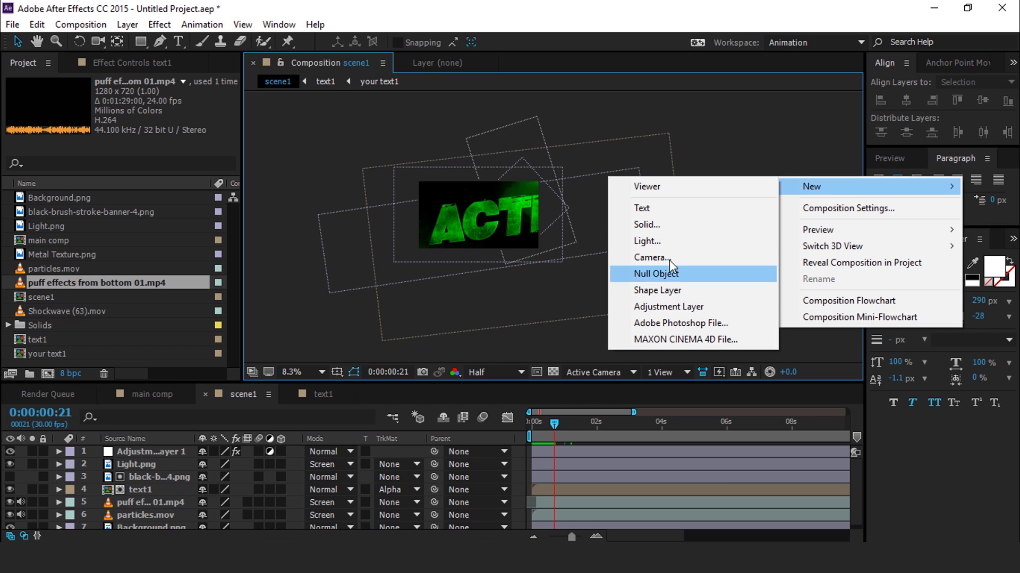
click(734, 245)
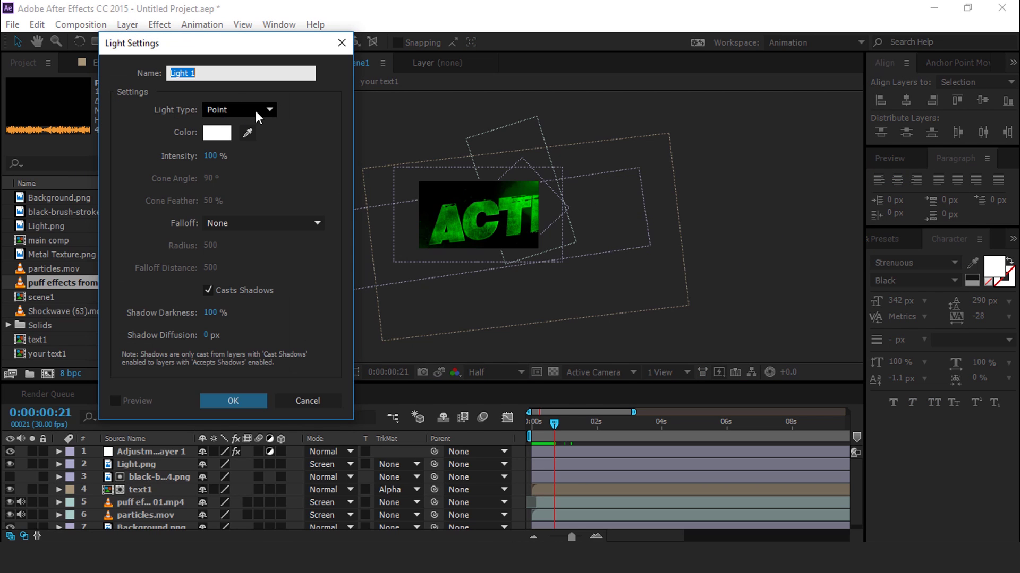
click(234, 400)
click(589, 309)
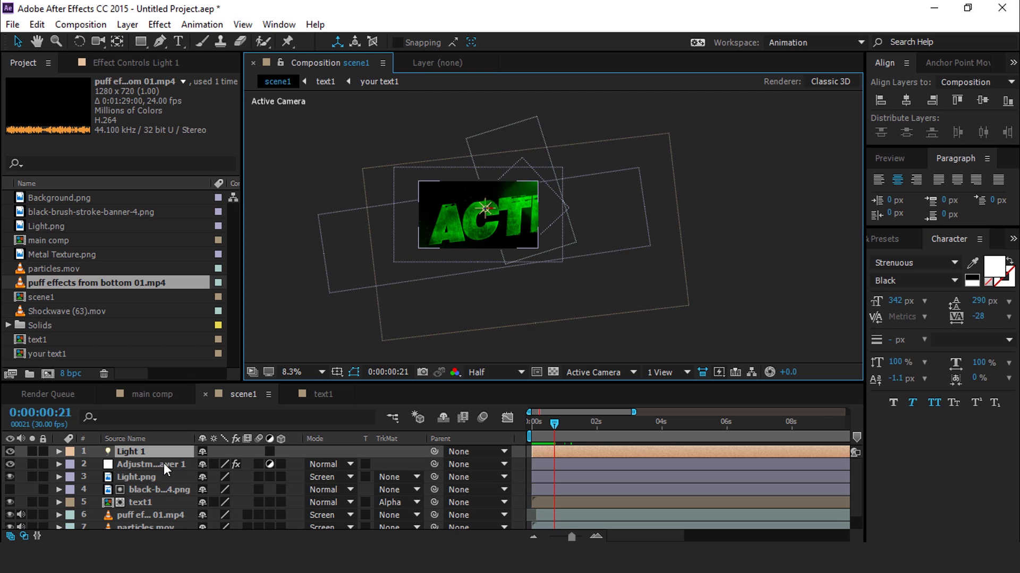
Step: Enable the 3D switch on the adjustment layer through the Background layer
click(163, 463)
scroll(155, 507, down, 1)
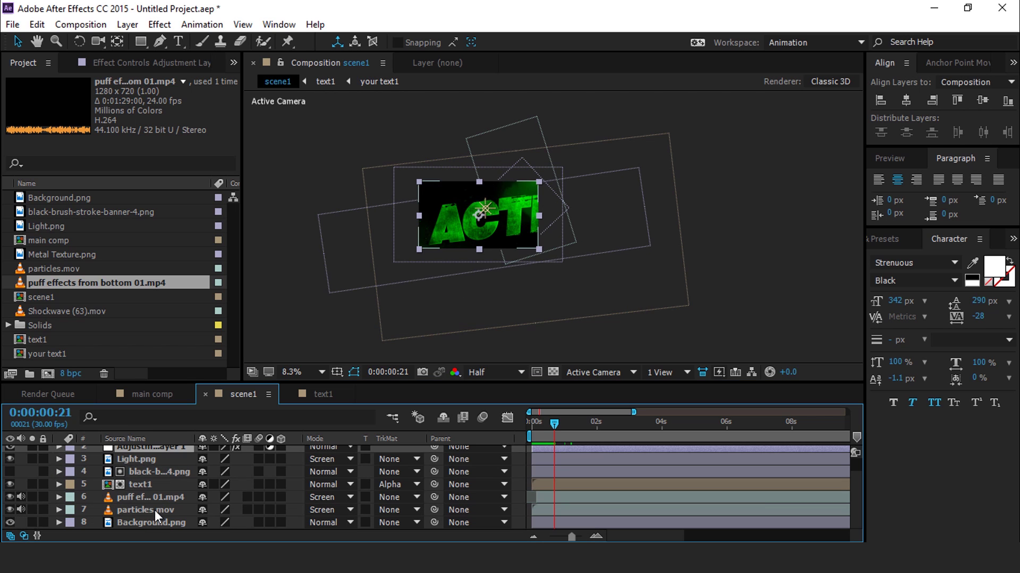
shift+click(155, 511)
shift+click(155, 523)
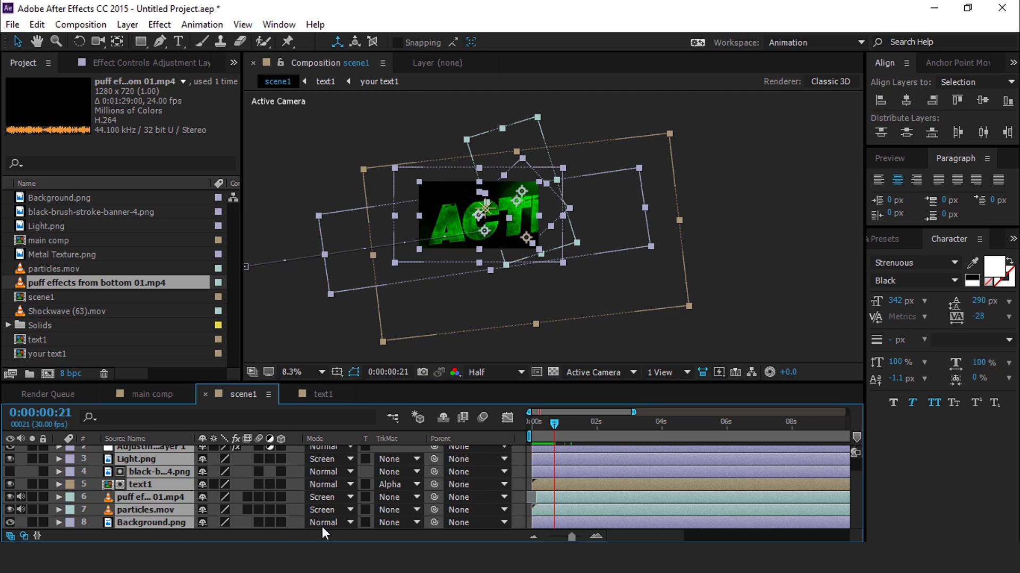
click(282, 458)
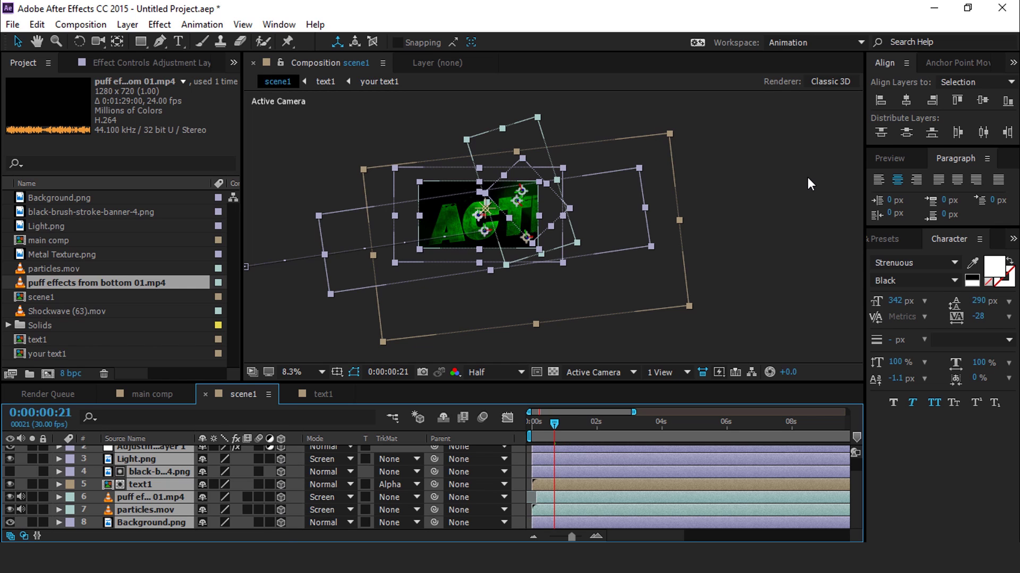
click(787, 187)
Step: Place Light 1 just right of ACTI and raise its Intensity to 120%
key(period)
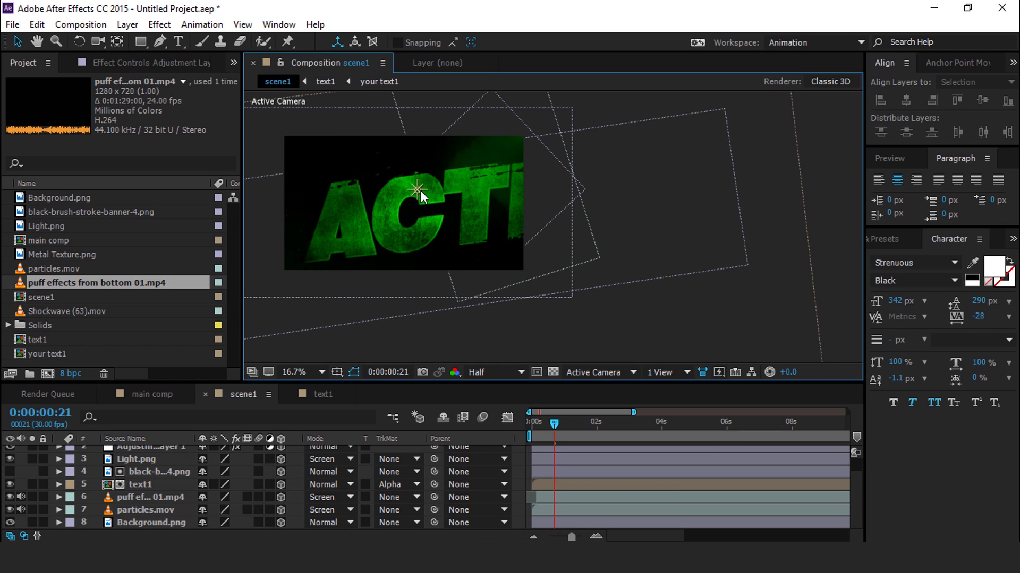
scroll(160, 473, up, 2)
click(148, 452)
drag(422, 191, 526, 192)
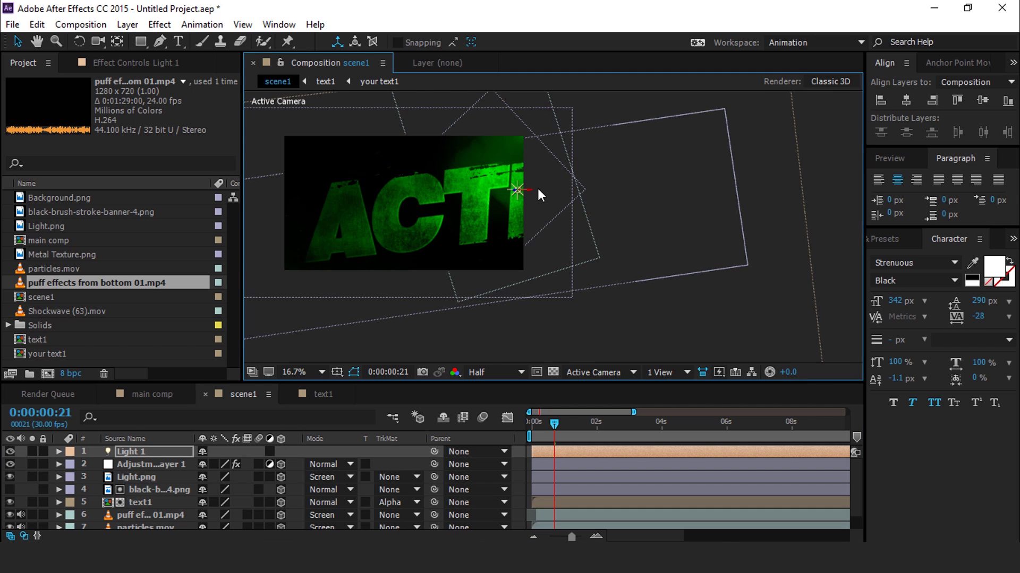
click(145, 451)
key(t)
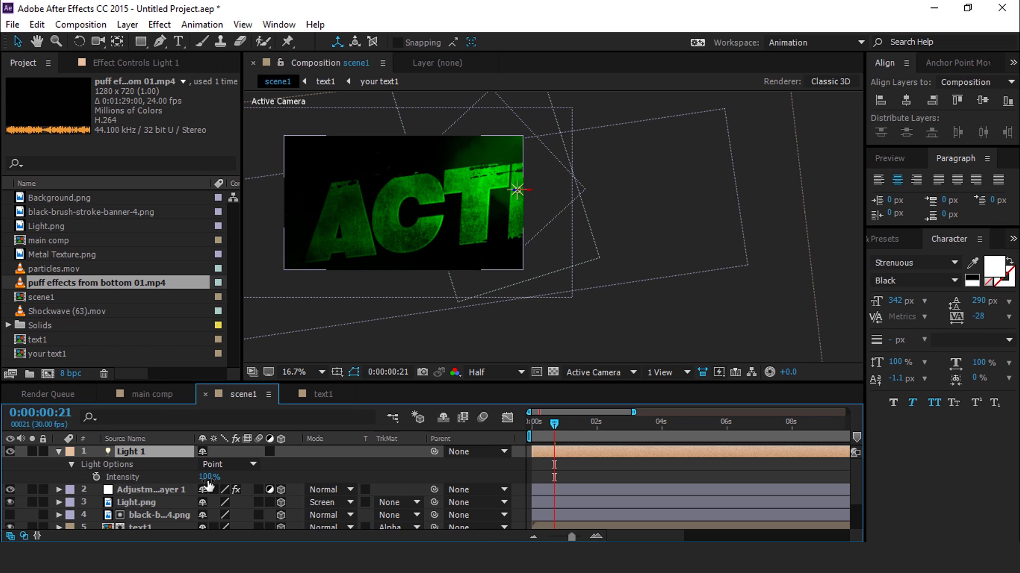
drag(213, 477, 241, 476)
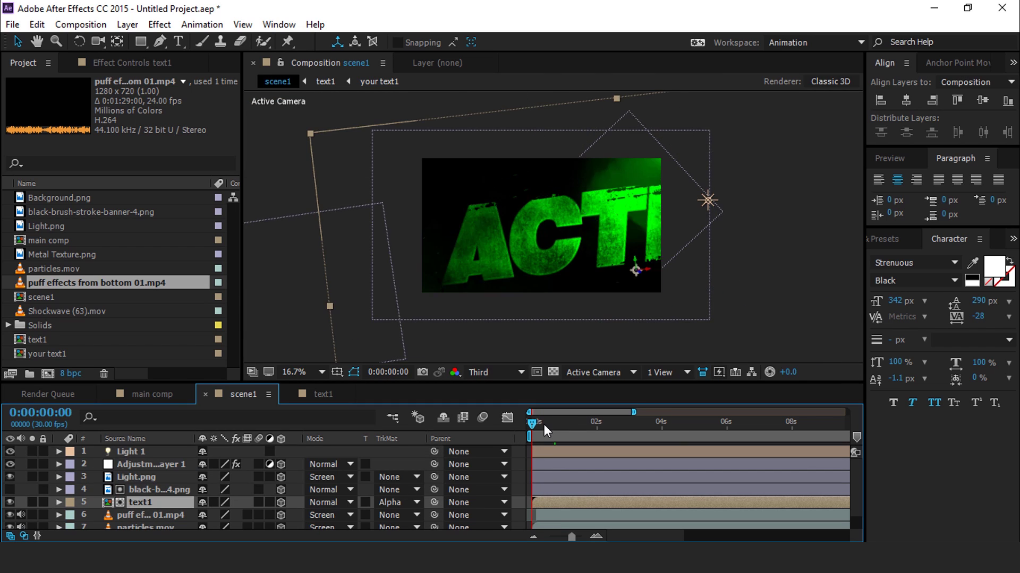
key(space)
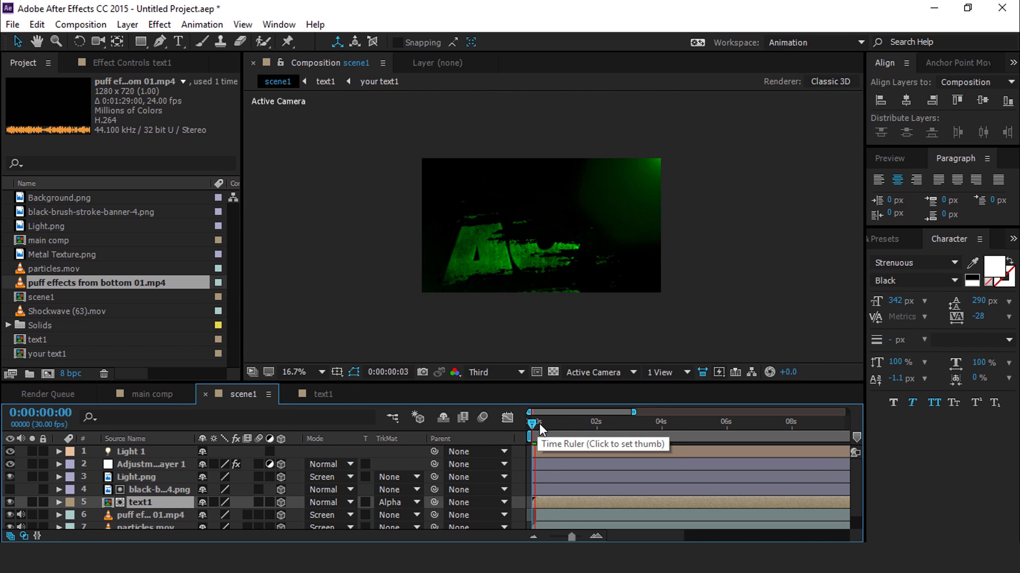
mouse_move(540, 423)
mouse_down()
mouse_move(563, 425)
mouse_move(531, 428)
mouse_up()
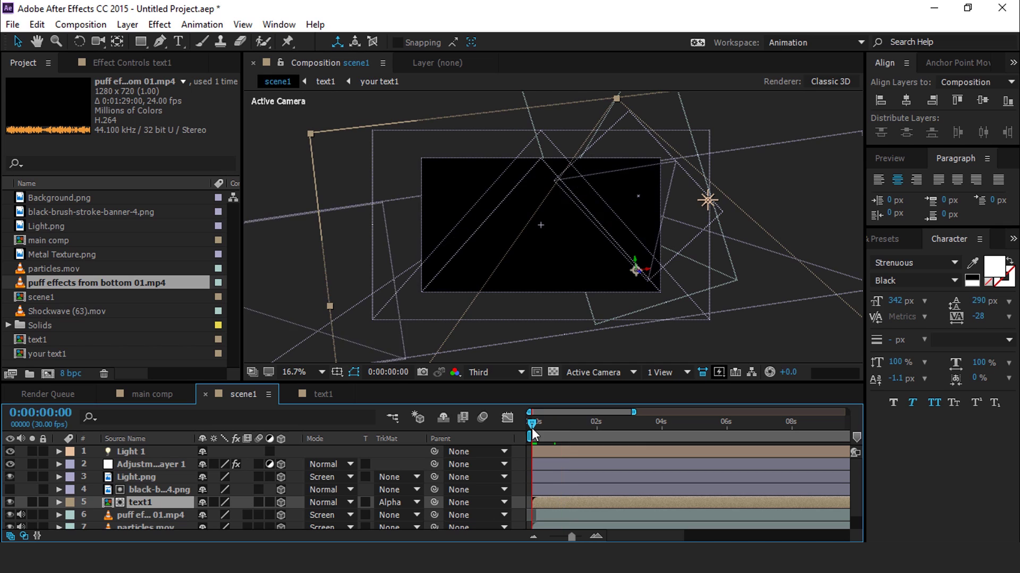
click(137, 478)
drag(529, 423, 540, 422)
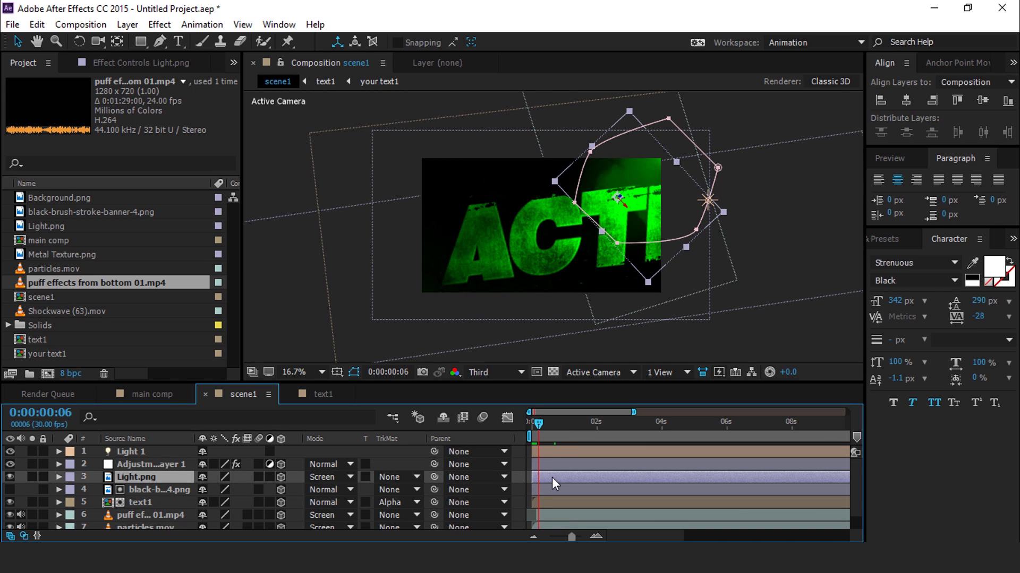
key(equal)
key(equal)
key(Page_Up)
key(Page_Up)
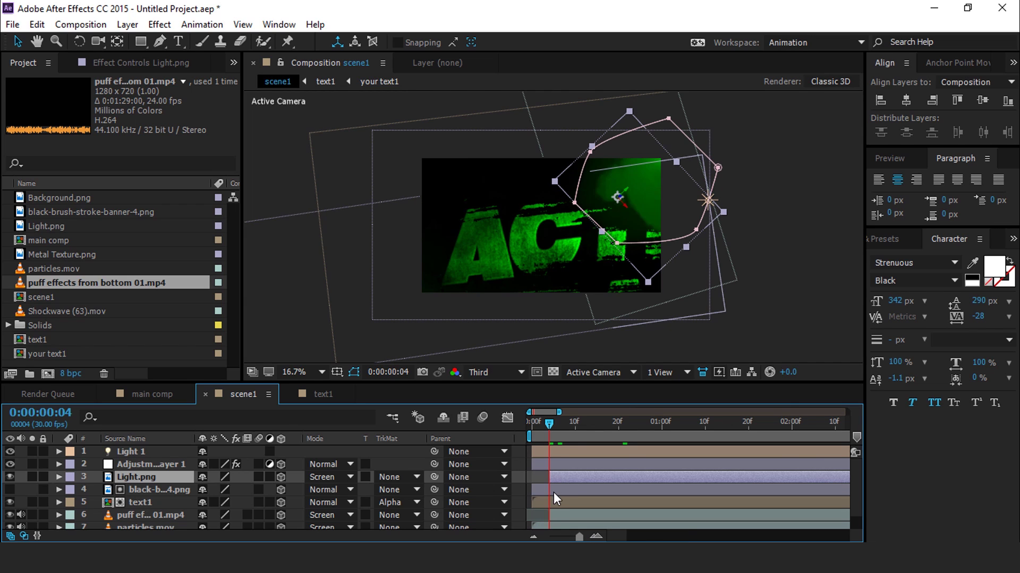
click(553, 490)
click(149, 516)
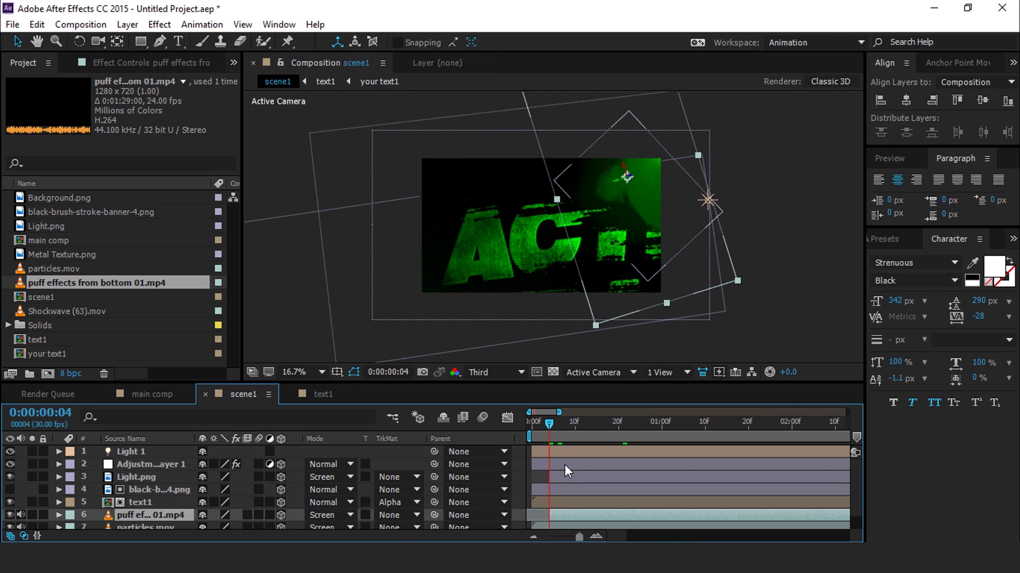
scroll(747, 208, down, 2)
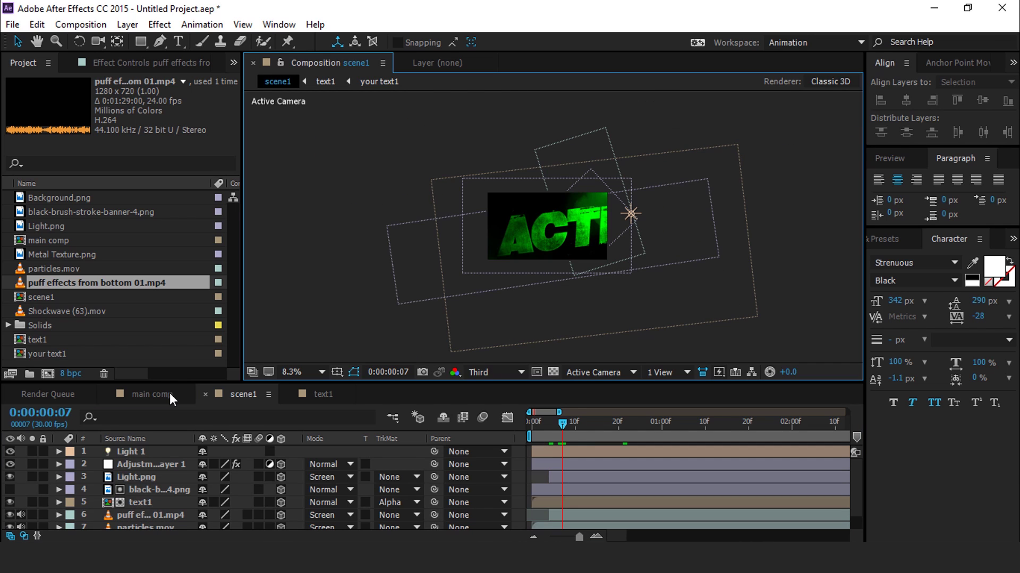
Step: In main comp, add scene1 twice and swap the top copy for a duplicated comp, scene2
click(167, 393)
drag(61, 295, 117, 467)
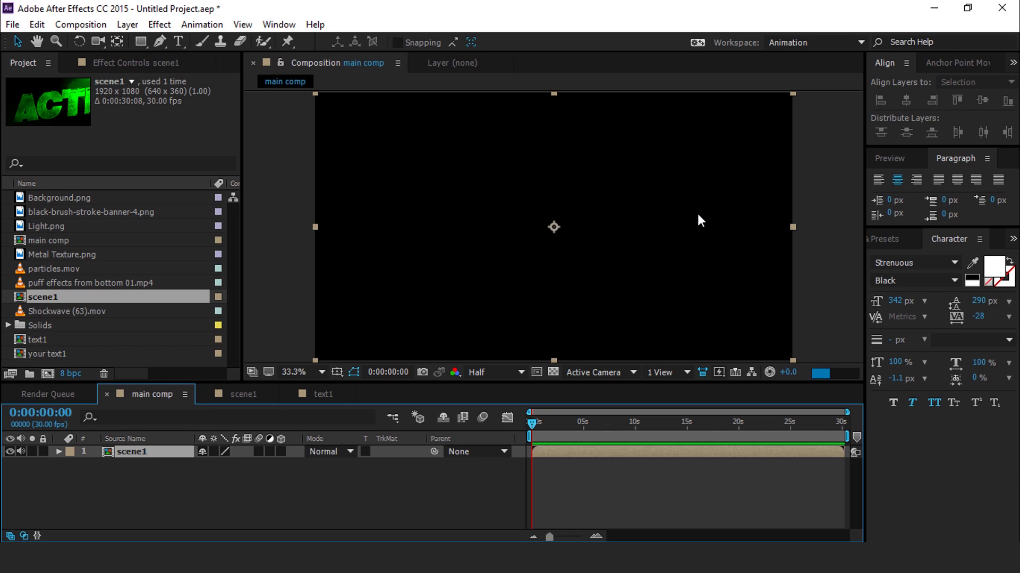
key(ctrl+d)
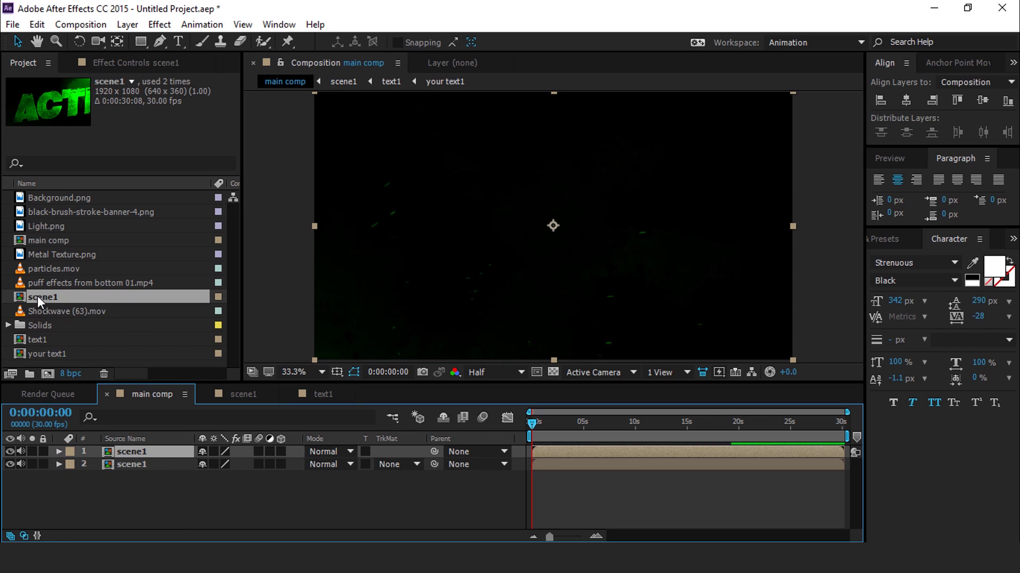
click(39, 287)
click(41, 297)
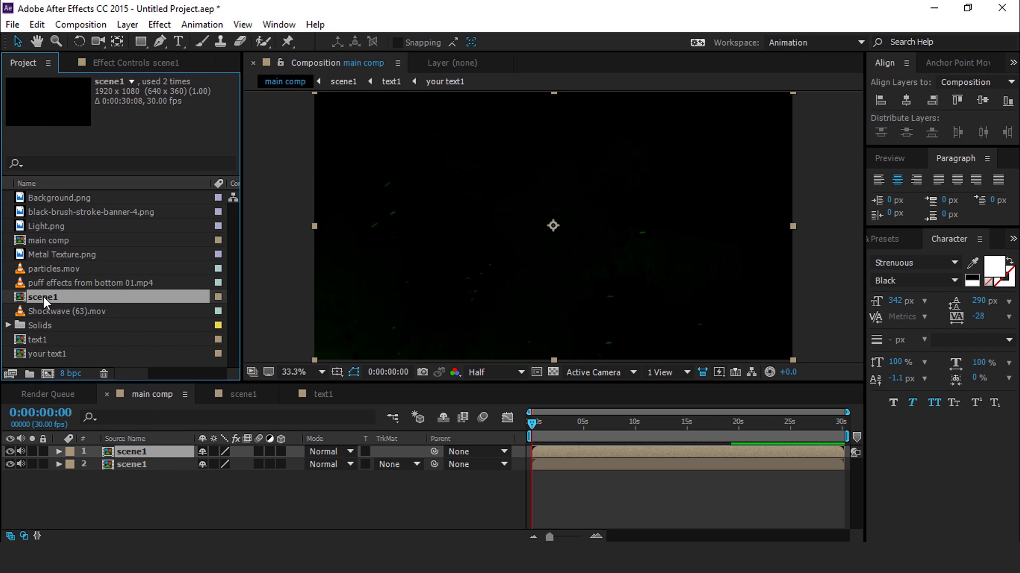
key(ctrl+d)
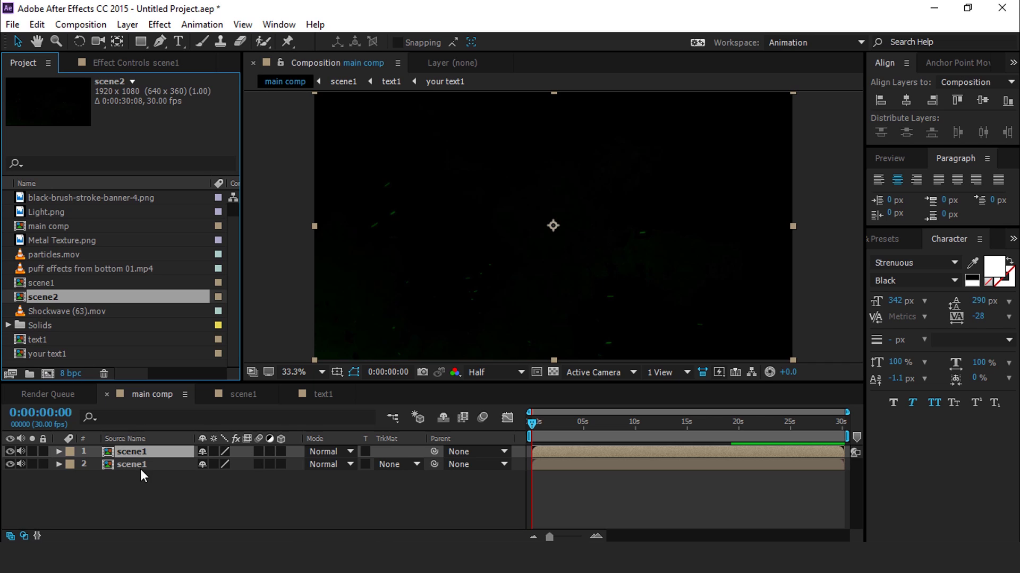
drag(22, 303, 137, 453)
Step: Offset scene2 to start about ten frames later and open it
drag(559, 456, 564, 455)
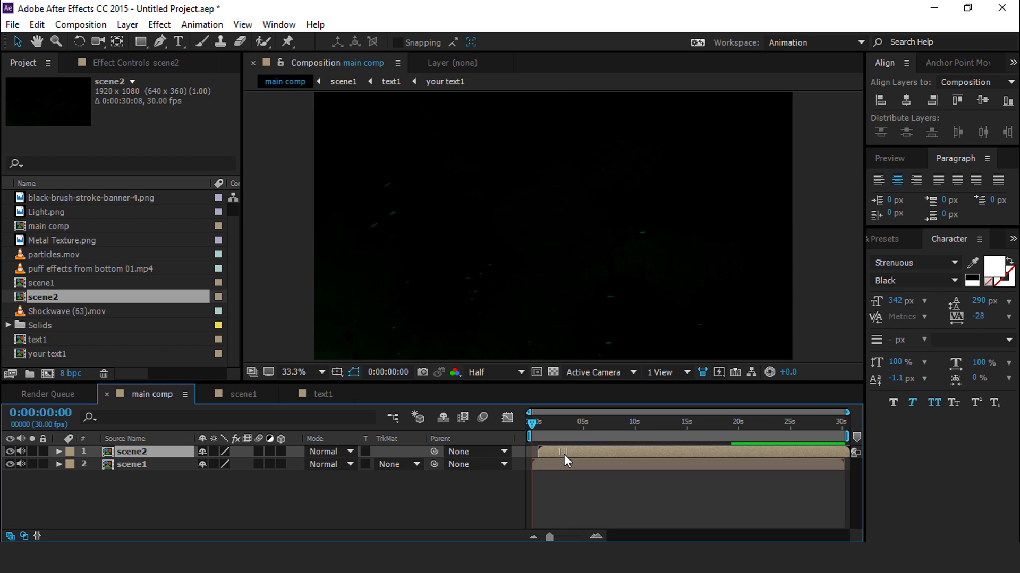
key(shift+Page_Down)
click(598, 539)
click(598, 538)
click(598, 538)
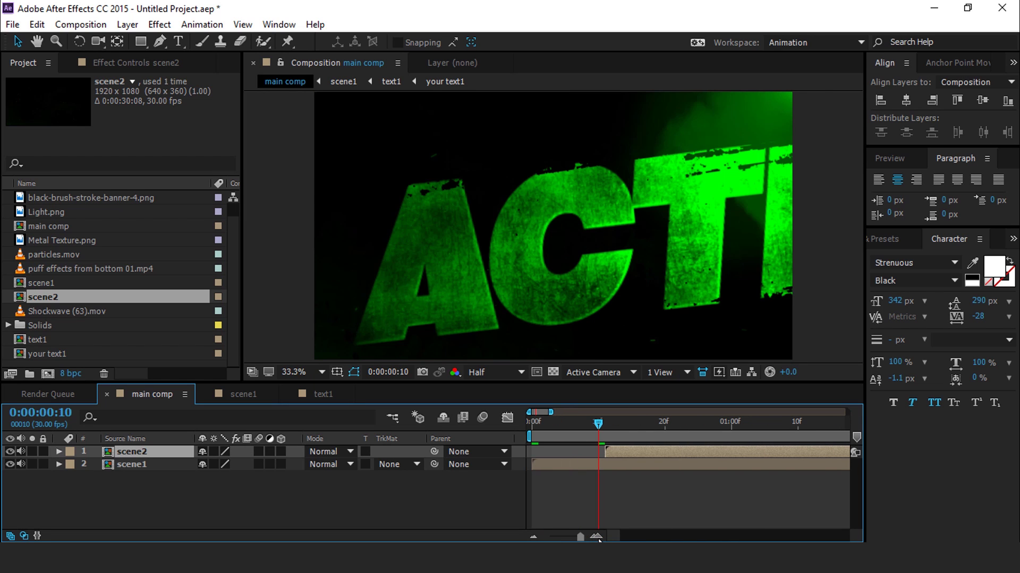
double_click(146, 450)
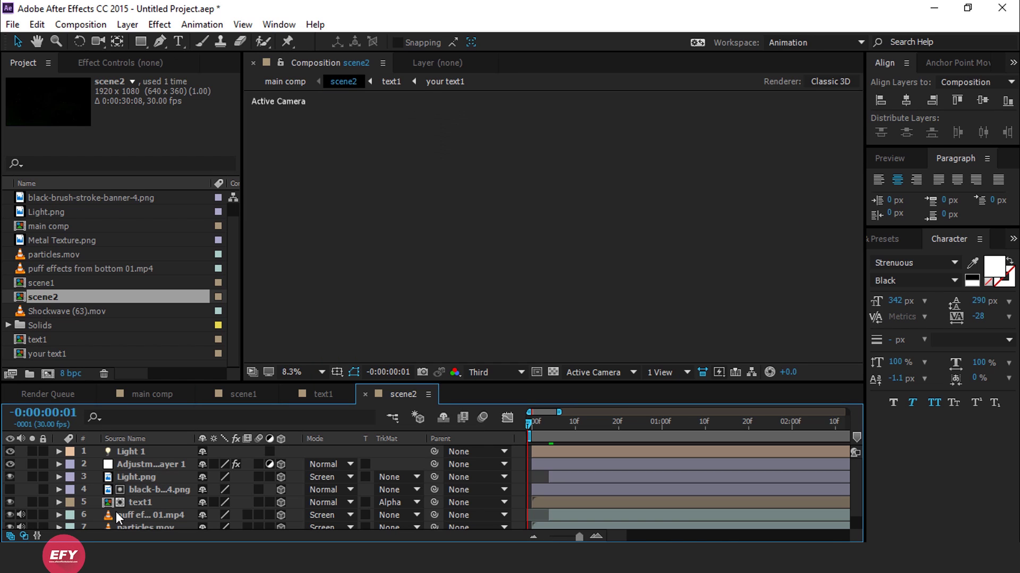
Step: Duplicate the text1 comp as text2 and swap it in for text1 inside scene2
click(148, 503)
click(40, 339)
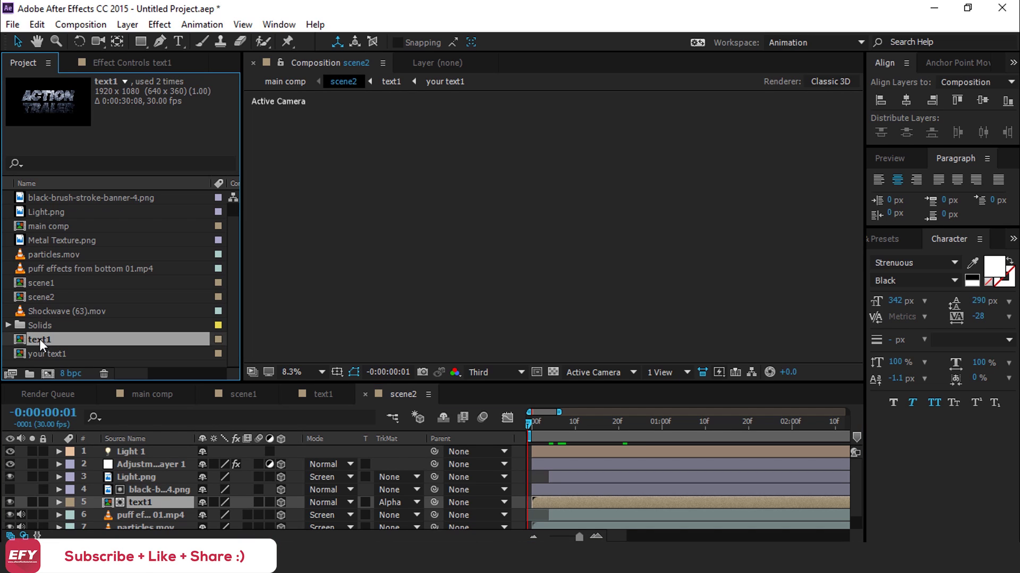
key(ctrl+d)
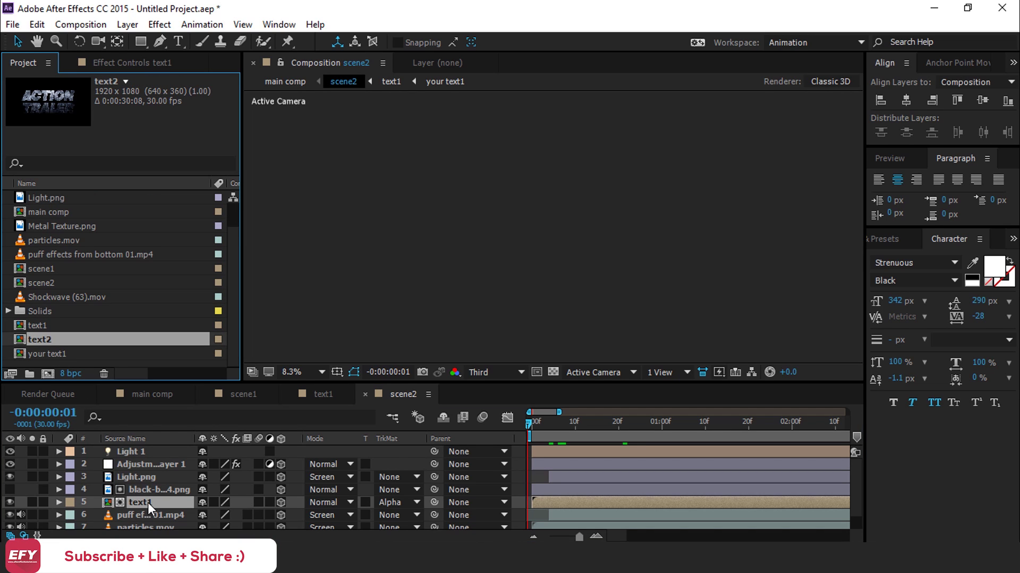
drag(20, 344, 138, 502)
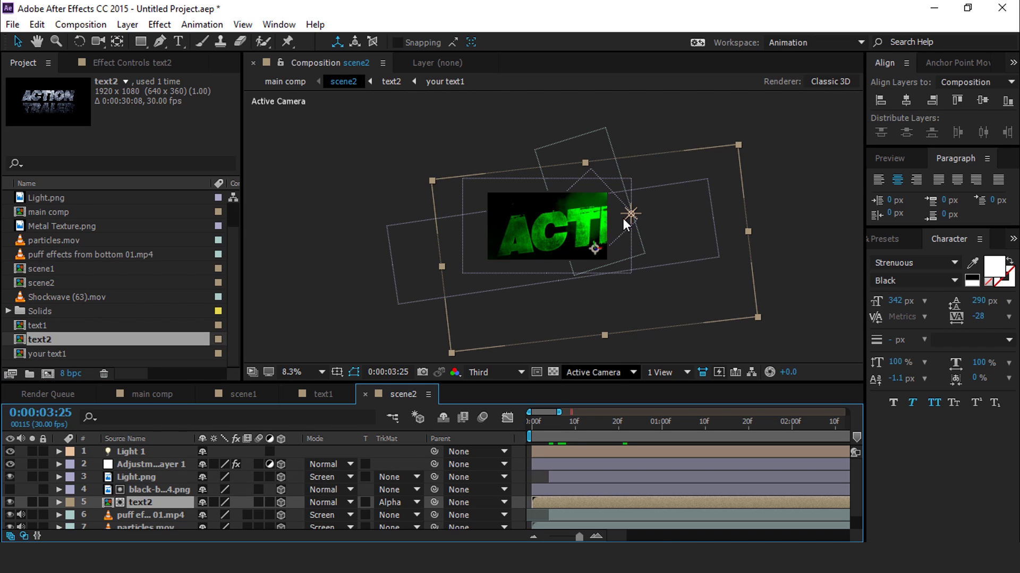
scroll(625, 224, up, 2)
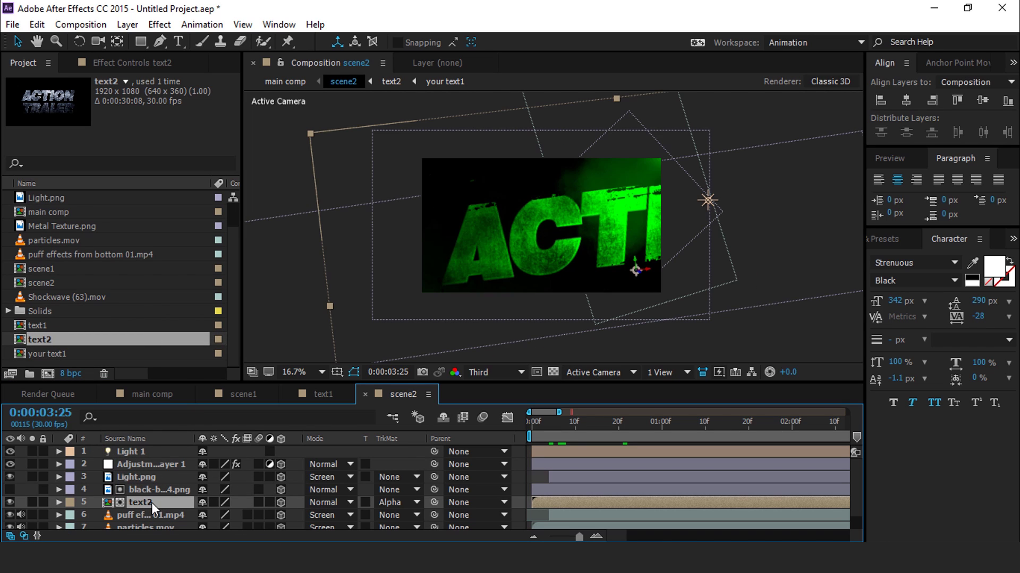
key(w)
scroll(672, 236, down, 2)
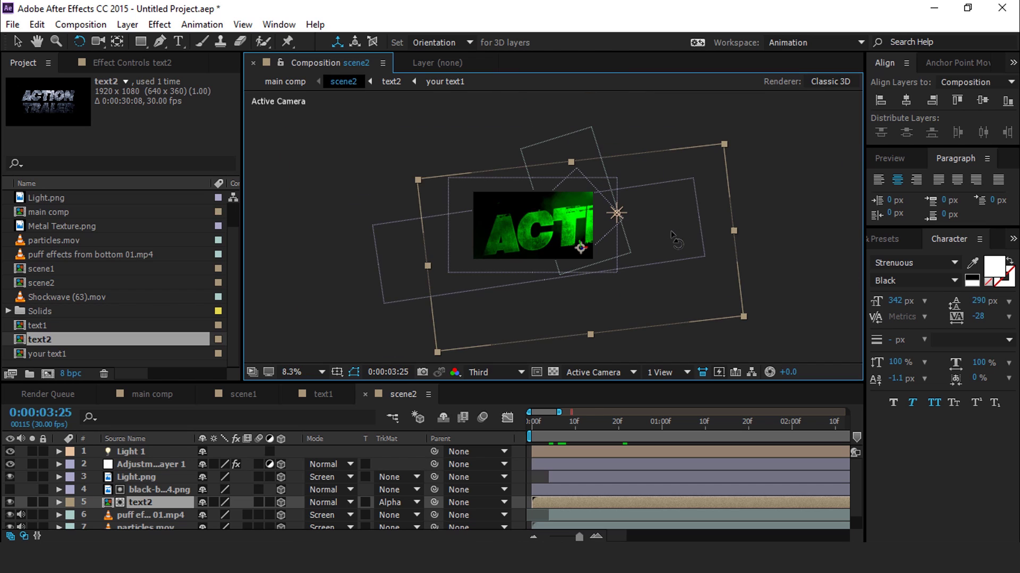
Step: Move text2 left and up and tilt it to +19.4° Z rotation
key(v)
drag(696, 298, 628, 289)
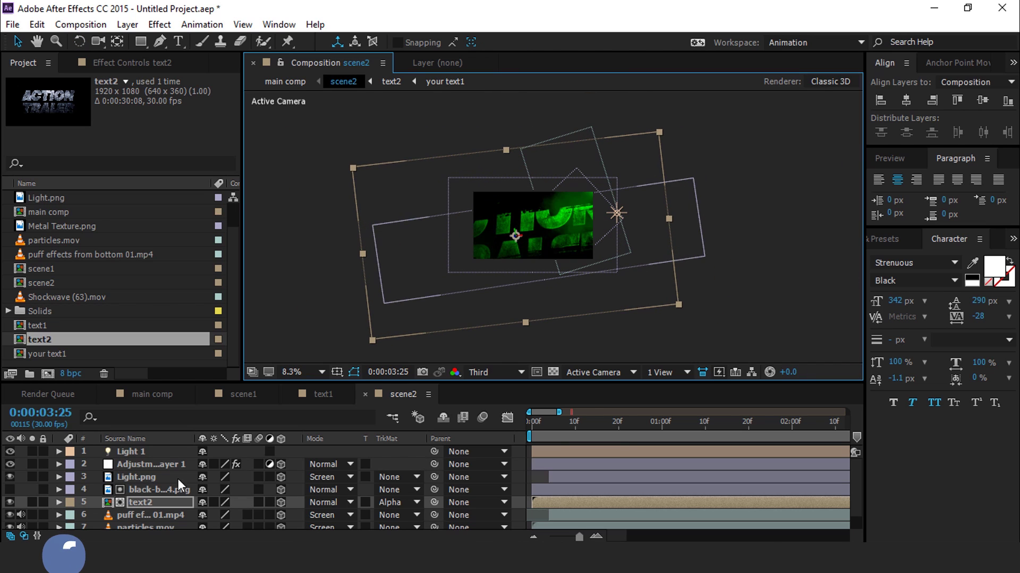
key(r)
scroll(245, 515, down, 1)
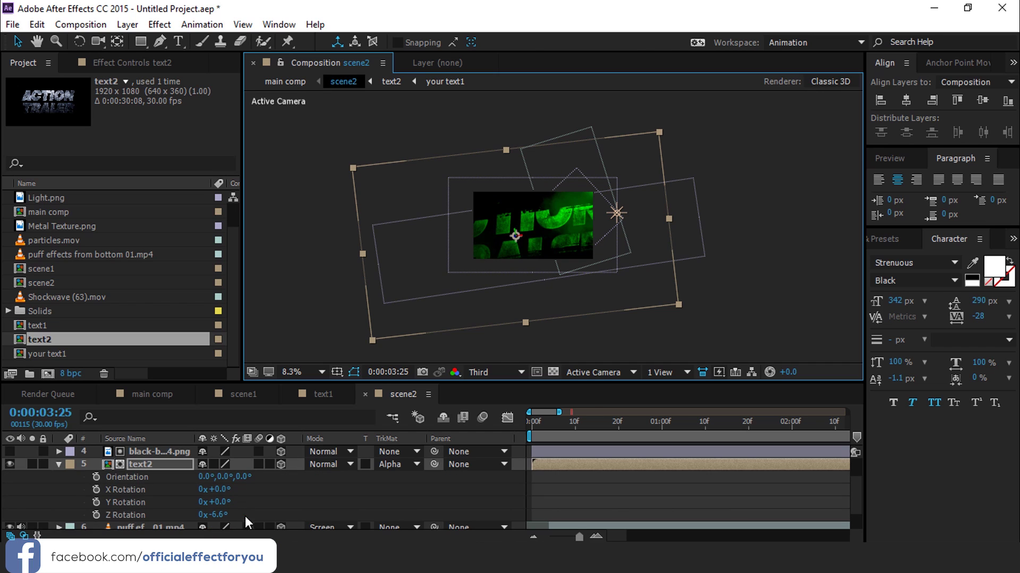
drag(221, 520, 257, 494)
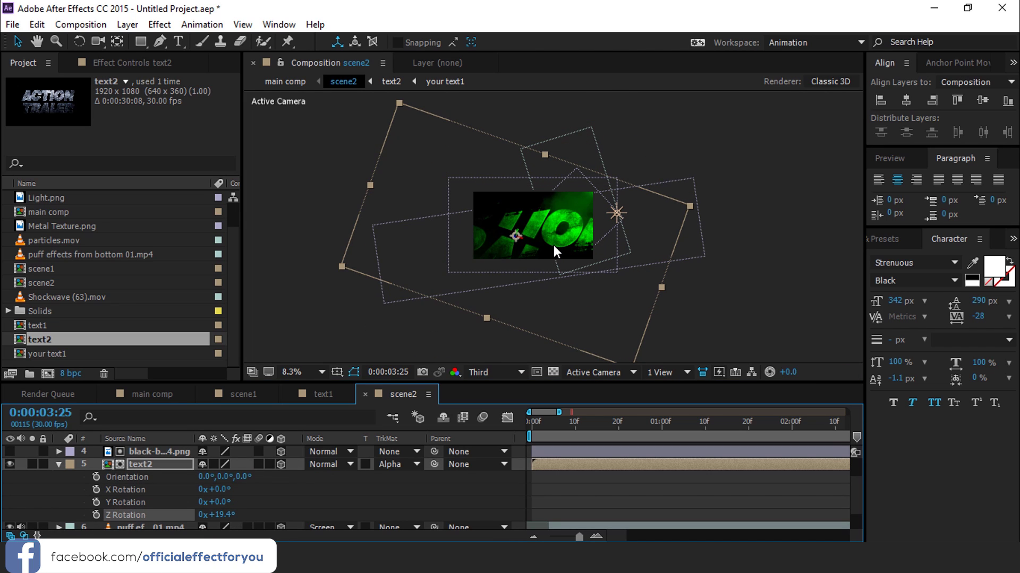
scroll(557, 226, up, 2)
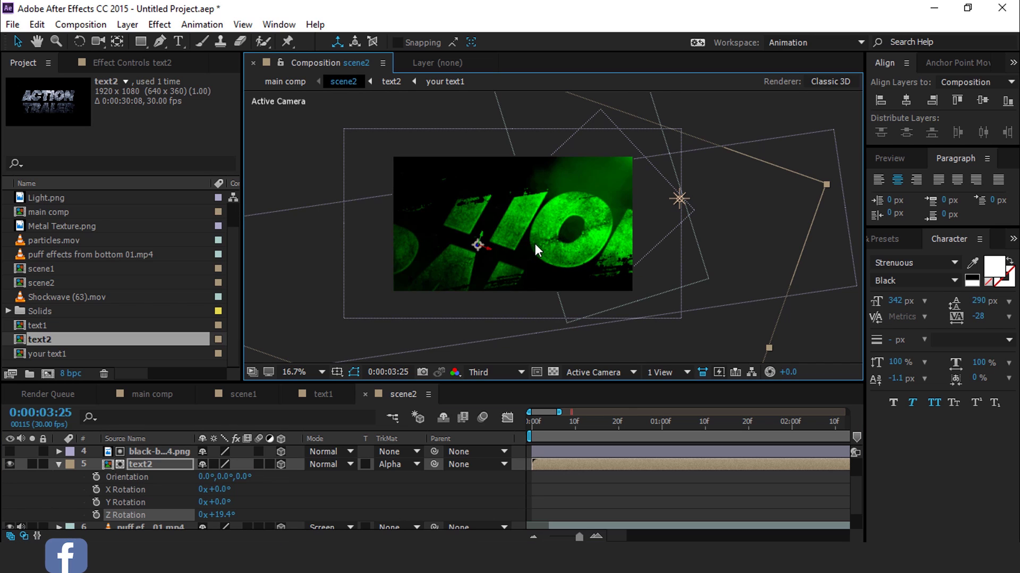
Step: Tilt the black brush layer to 23.6° Z rotation and delete its Position keyframes
click(151, 452)
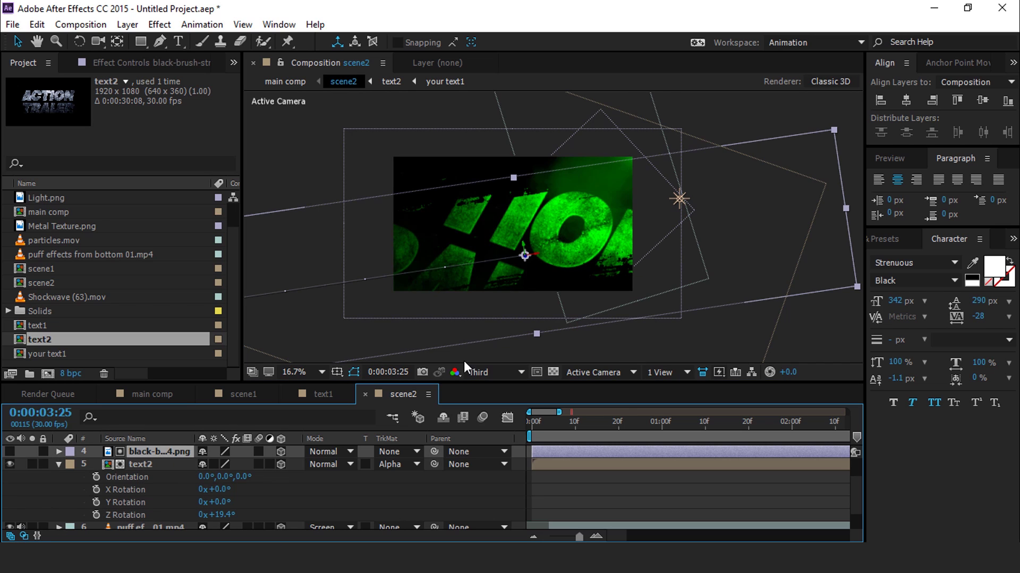
scroll(553, 227, down, 2)
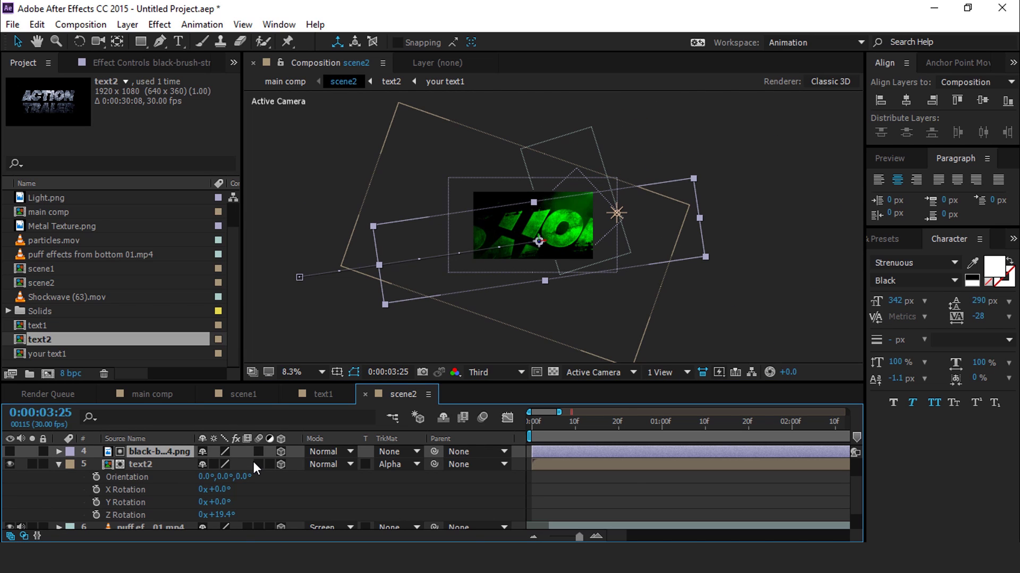
key(r)
drag(236, 502, 243, 503)
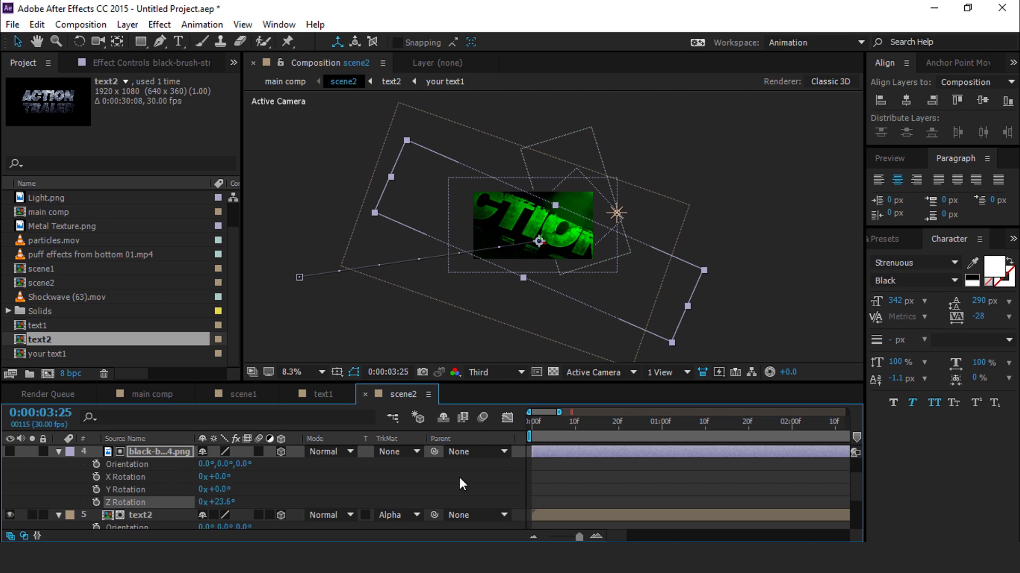
click(587, 452)
key(p)
drag(598, 484, 520, 461)
key(Delete)
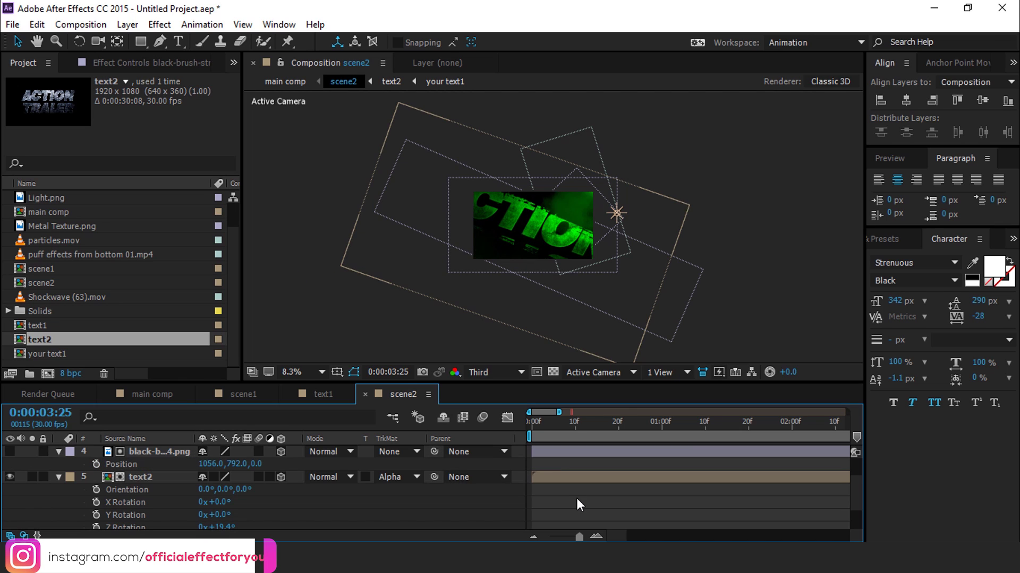
click(576, 498)
click(166, 450)
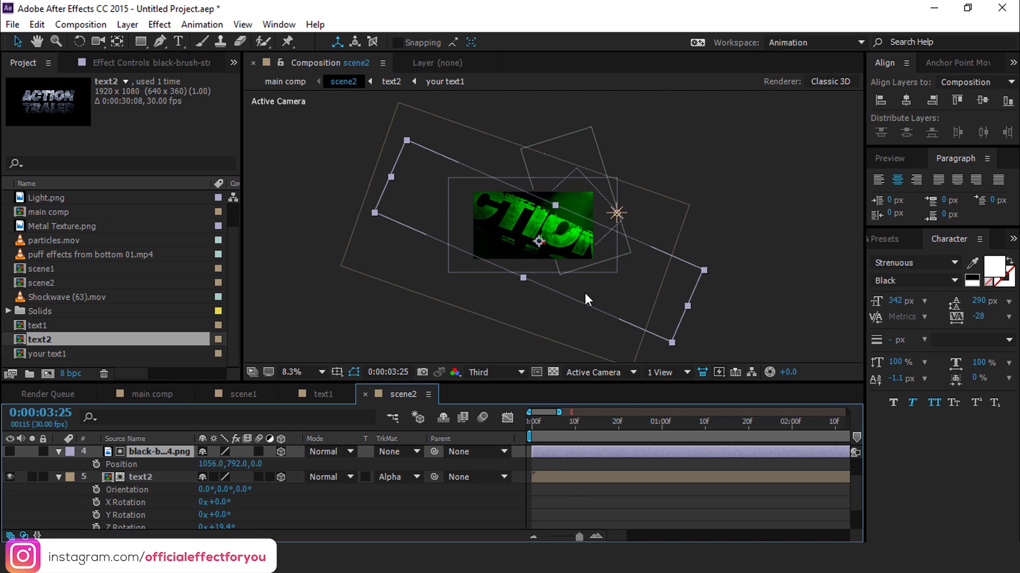
Step: Reposition text2 and settle its Z rotation at 4.4°
click(566, 338)
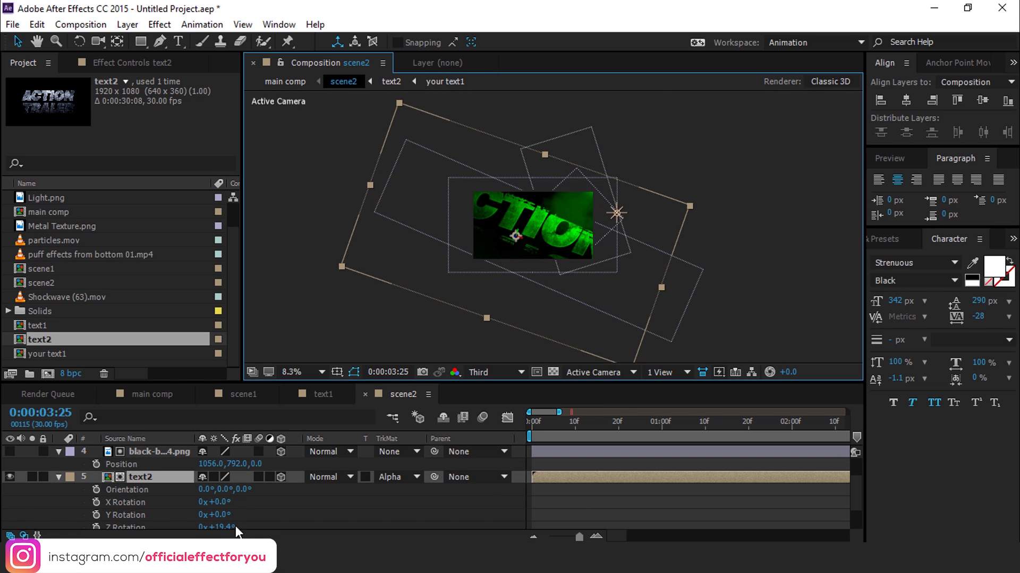
scroll(222, 521, down, 3)
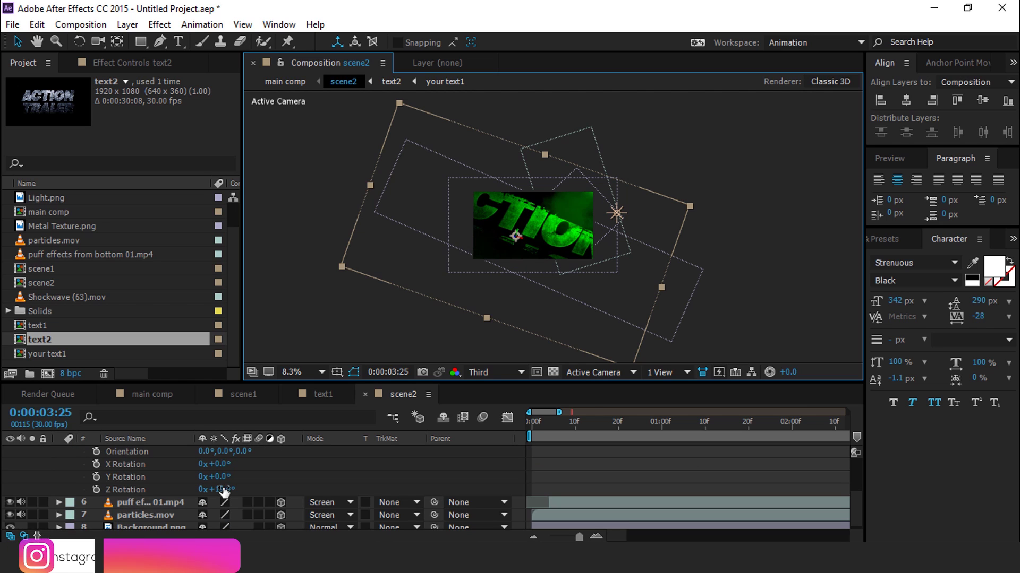
drag(223, 490, 217, 489)
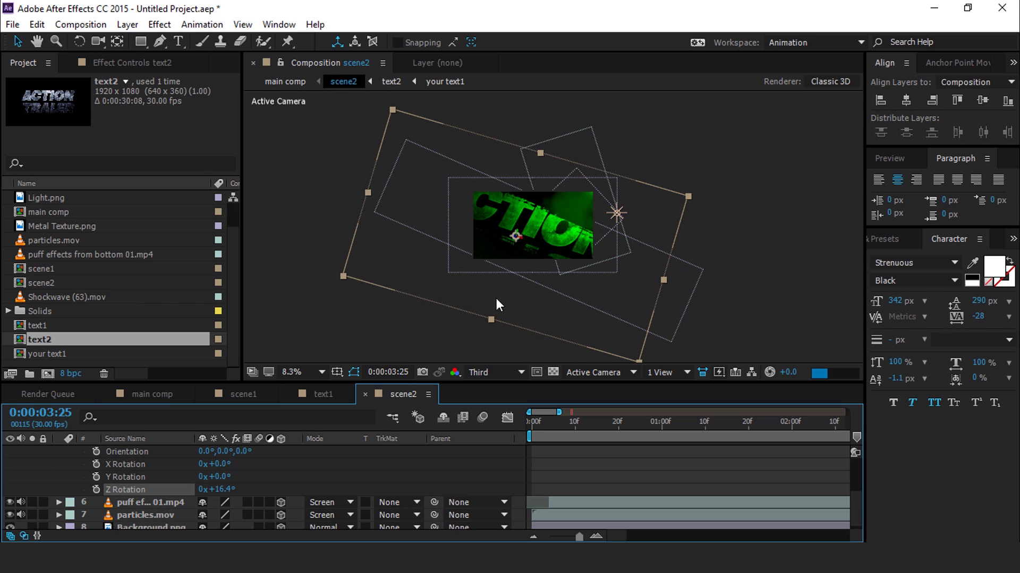
drag(635, 283, 616, 298)
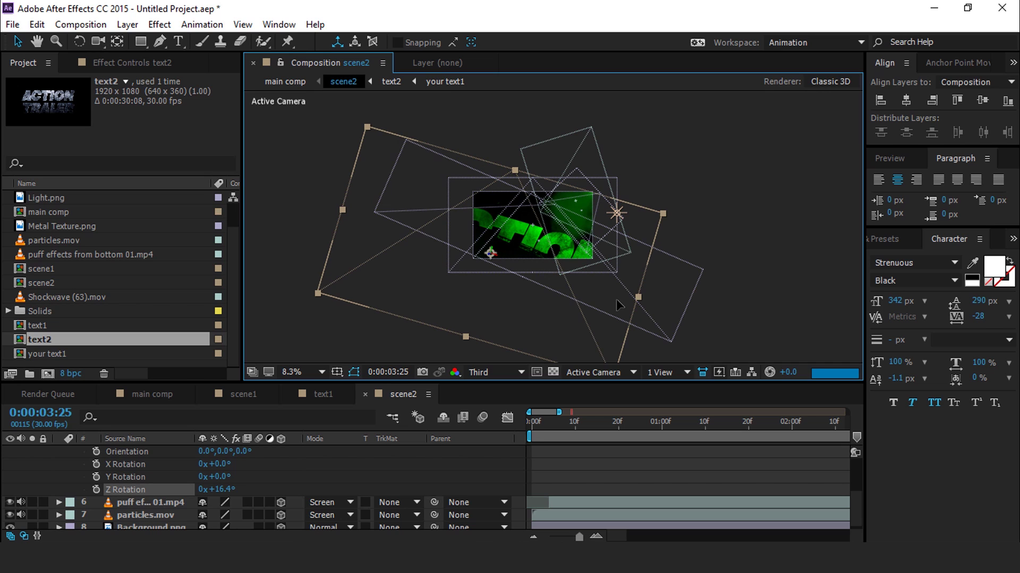
drag(212, 489, 179, 488)
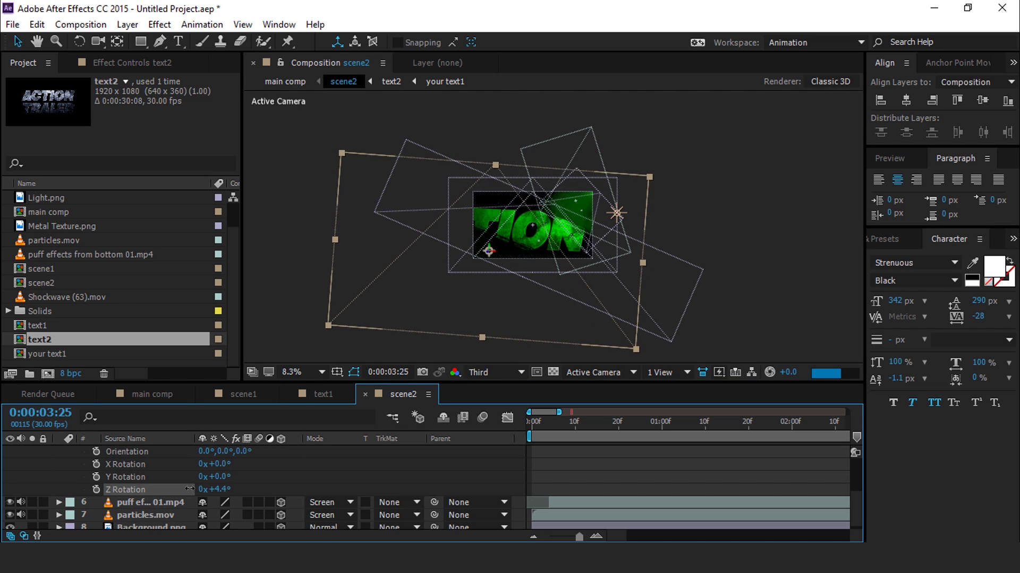
Step: Lower the black brush layer's Z rotation to 13.6° and return to the first frame
click(553, 317)
scroll(157, 478, up, 1)
click(160, 452)
key(r)
drag(224, 503, 215, 502)
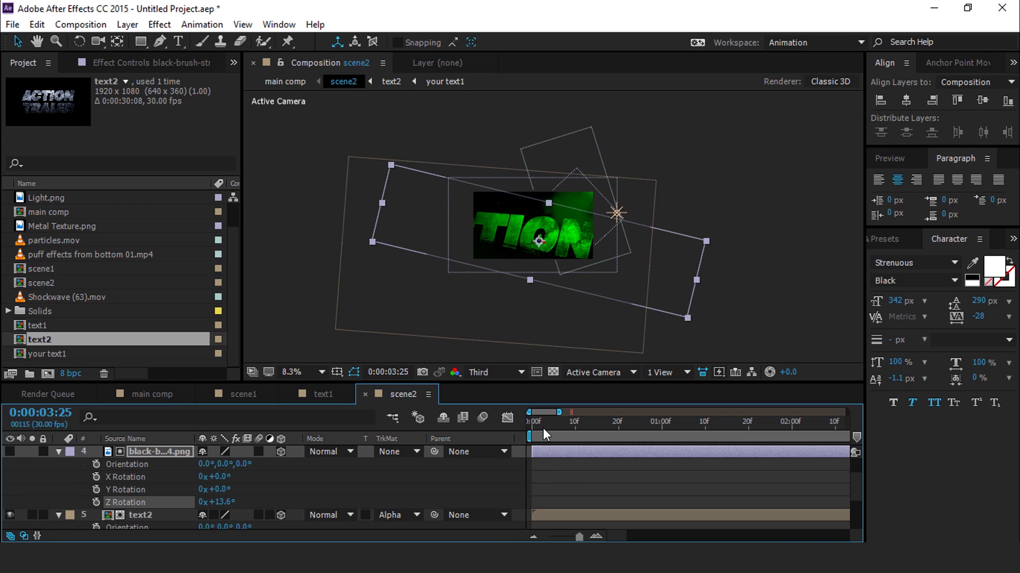
drag(534, 422, 526, 423)
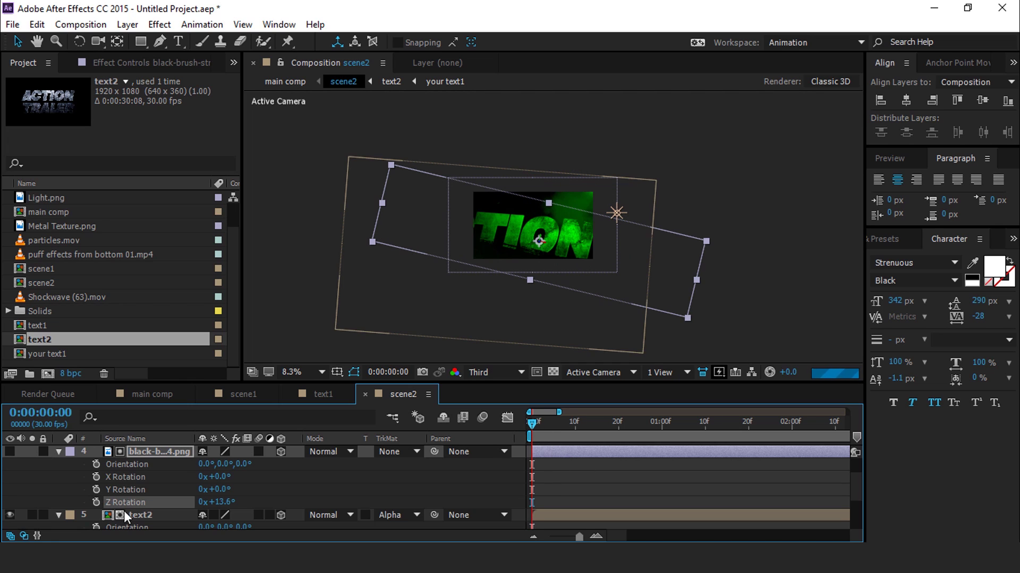
click(145, 453)
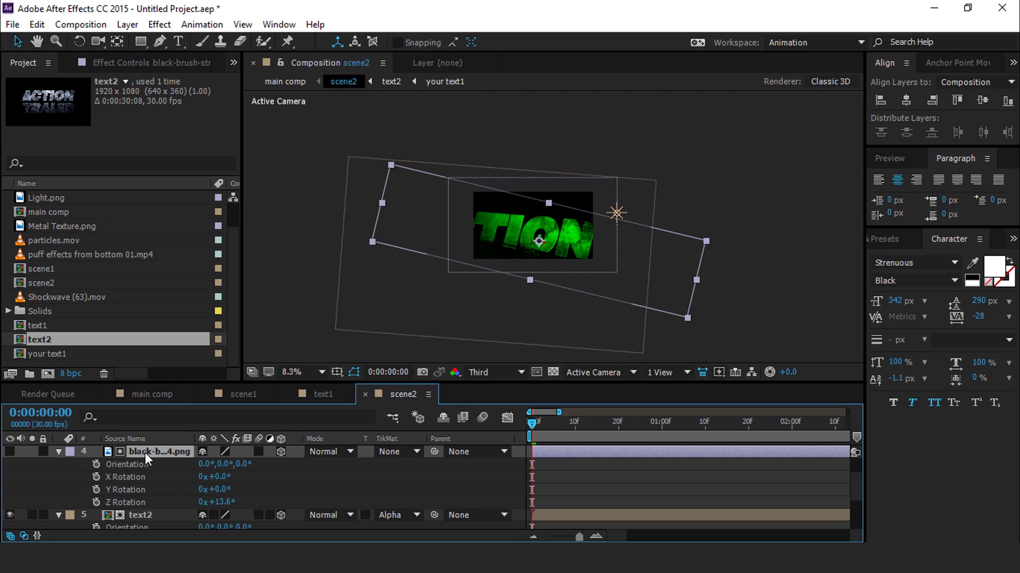
Step: Keyframe the brush layer sliding from 4740,1632 at frame 0 to 1056,792 at frame 6
key(p)
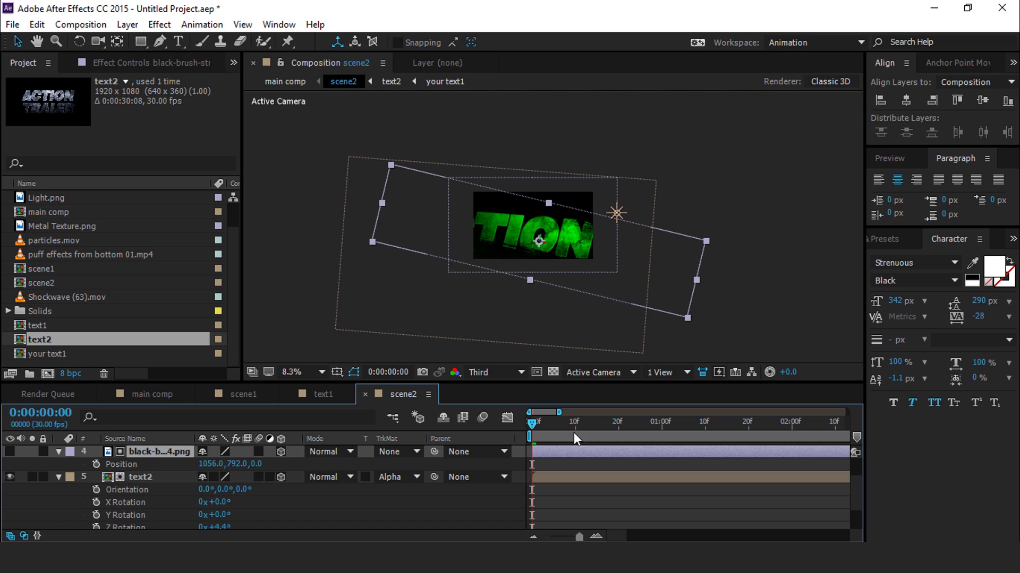
click(595, 536)
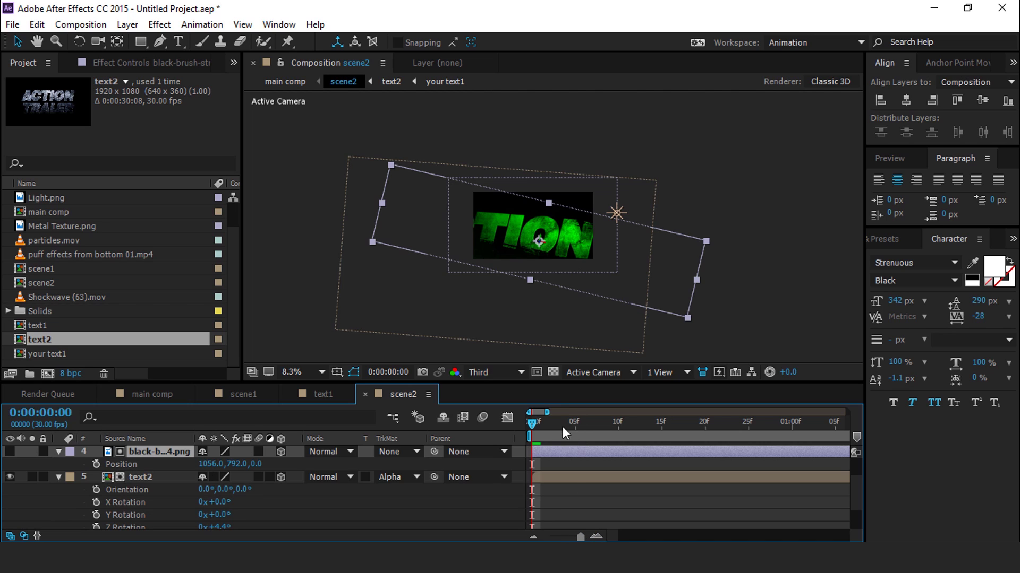
click(591, 422)
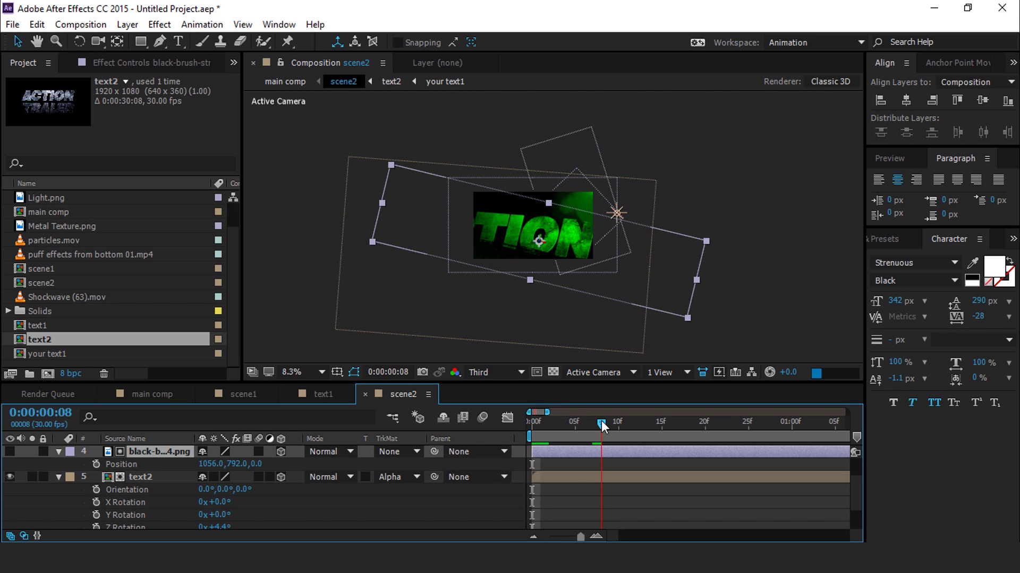
key(alt+shift+p)
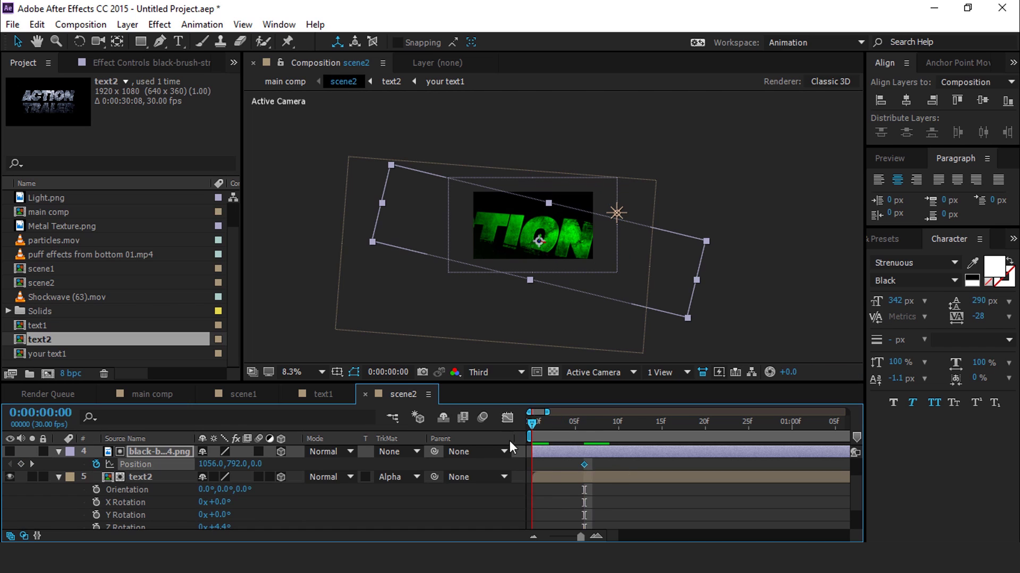
key(Home)
drag(416, 236, 646, 293)
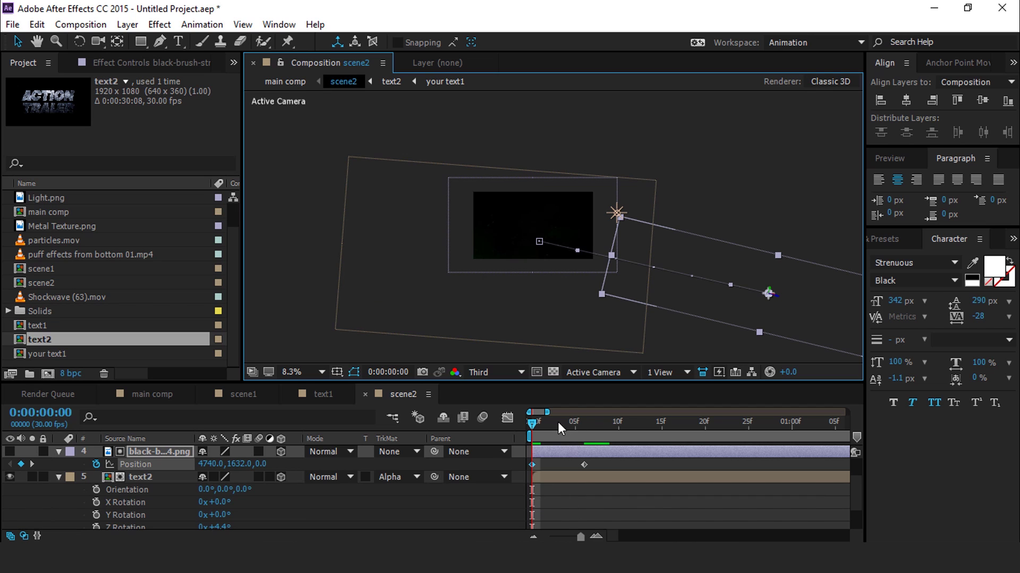
click(549, 424)
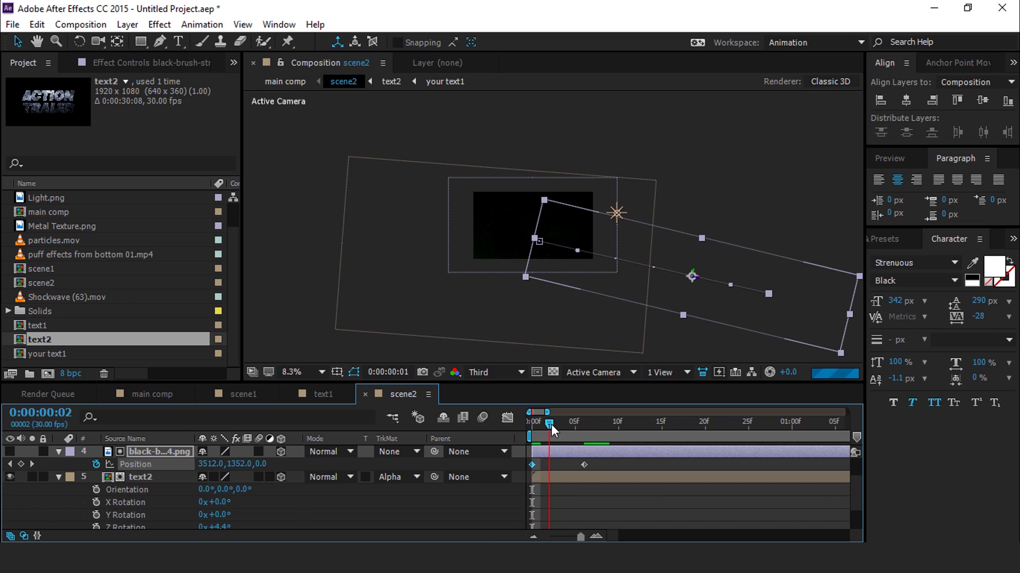
drag(559, 424, 584, 426)
click(59, 477)
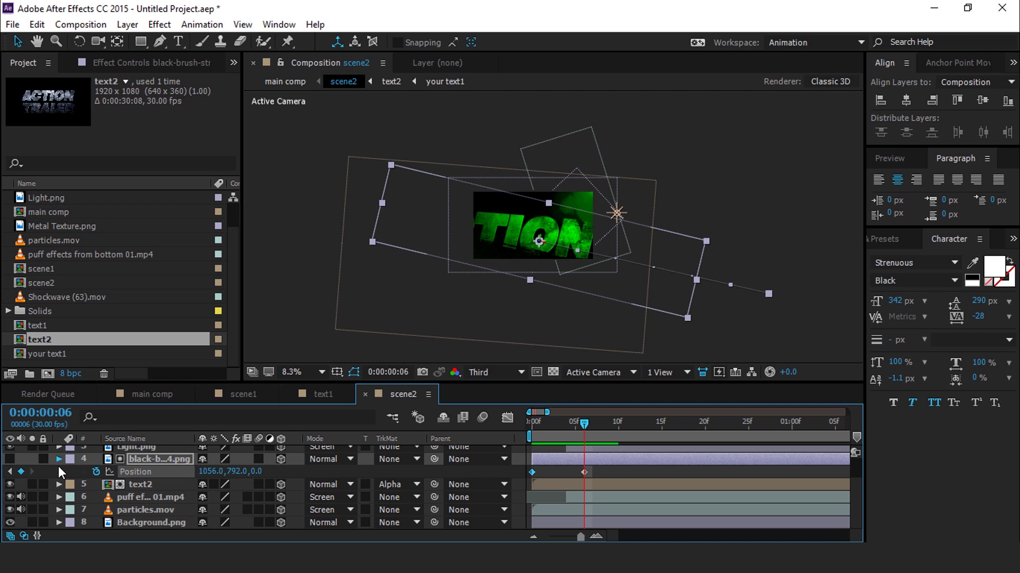
click(58, 465)
scroll(167, 480, up, 2)
Step: In Adjustment Layer 1's Shift Channels, set Take Green to Full Off and Take Blue From to Blue
click(146, 466)
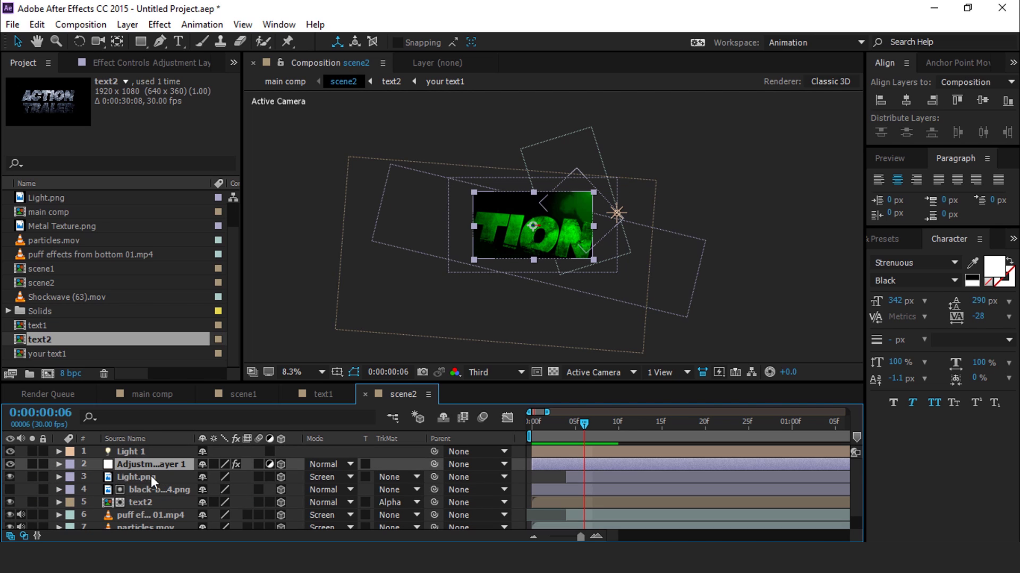
click(148, 65)
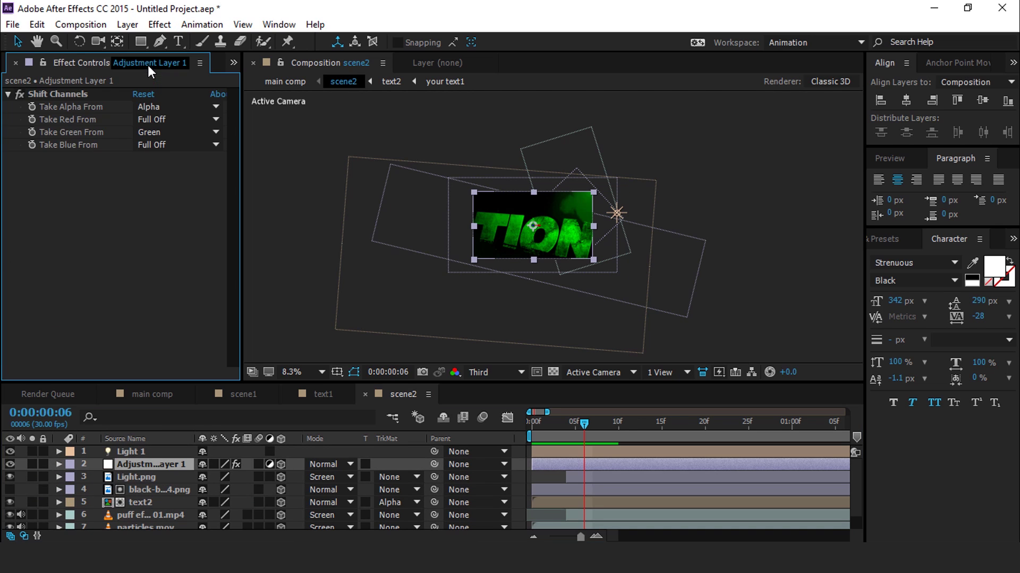
click(162, 132)
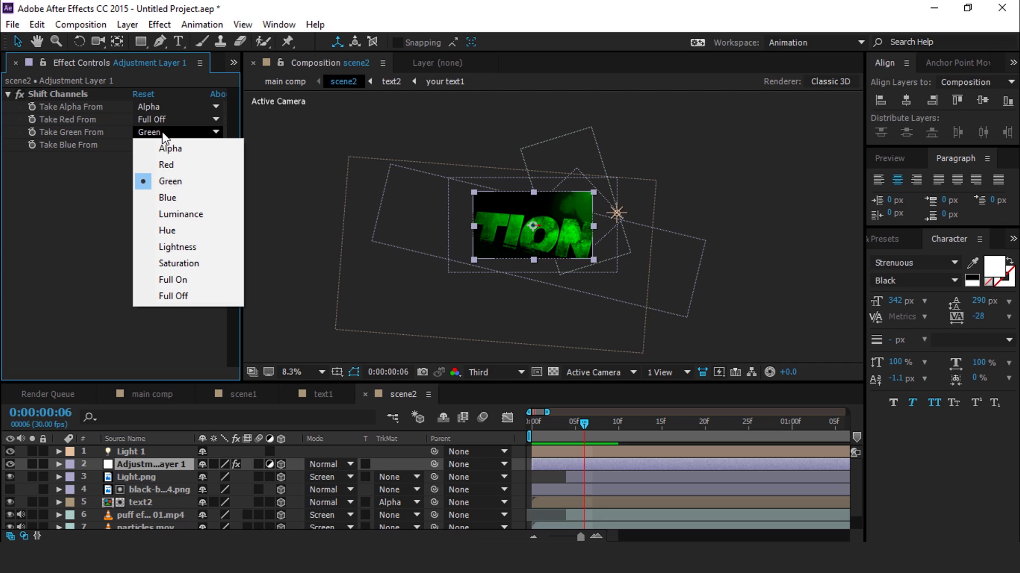
click(178, 296)
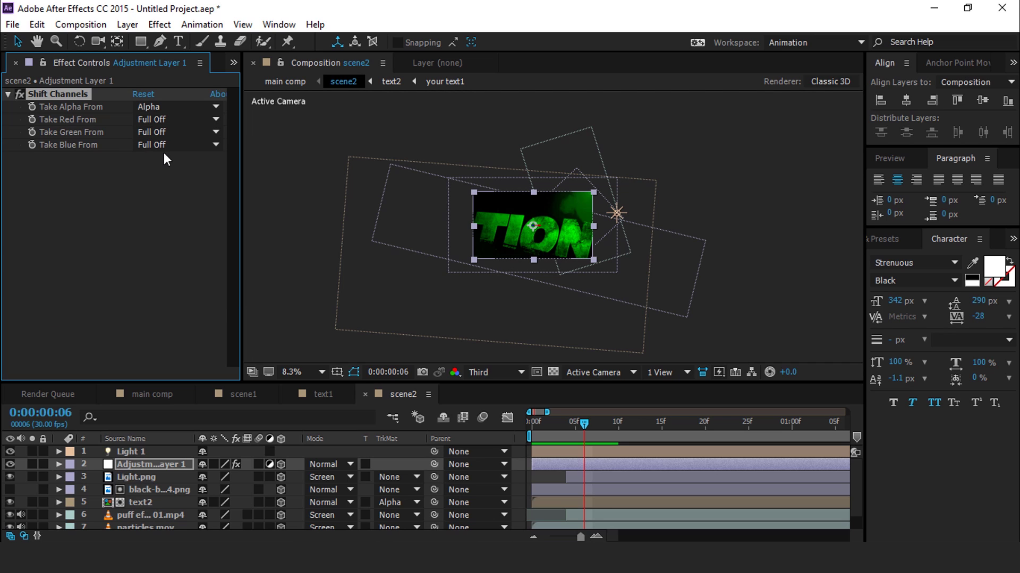
click(162, 145)
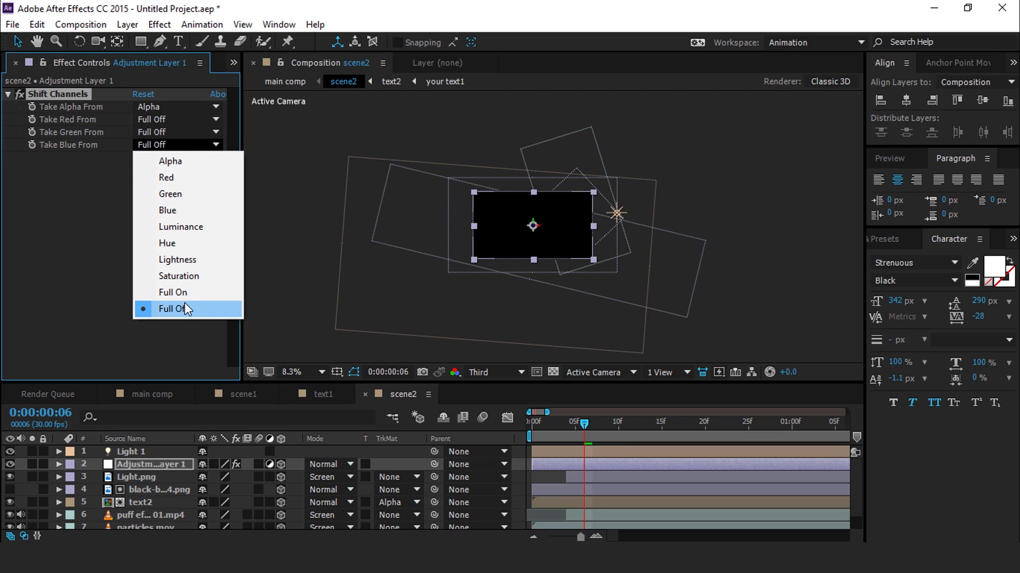
click(178, 210)
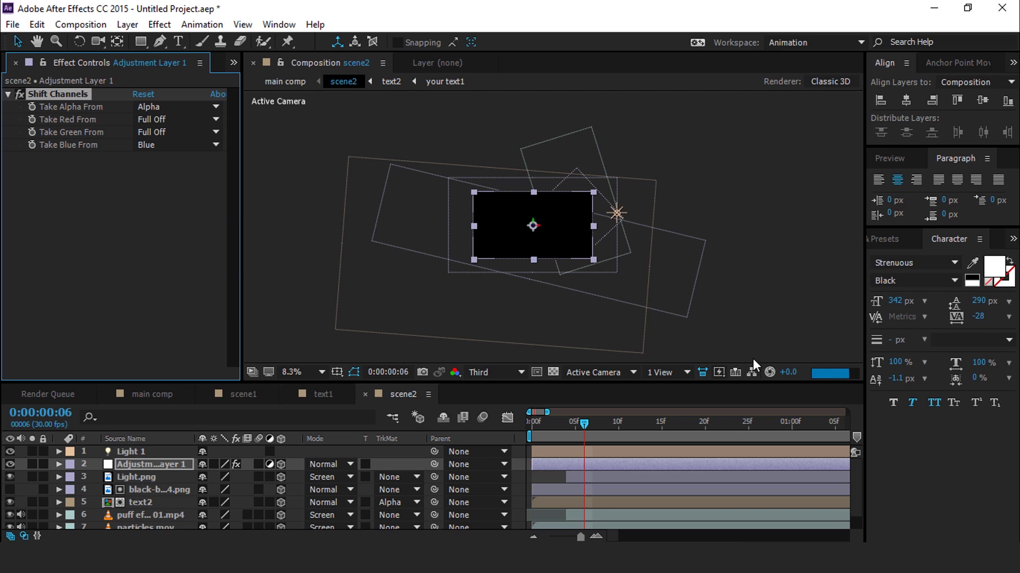
click(709, 216)
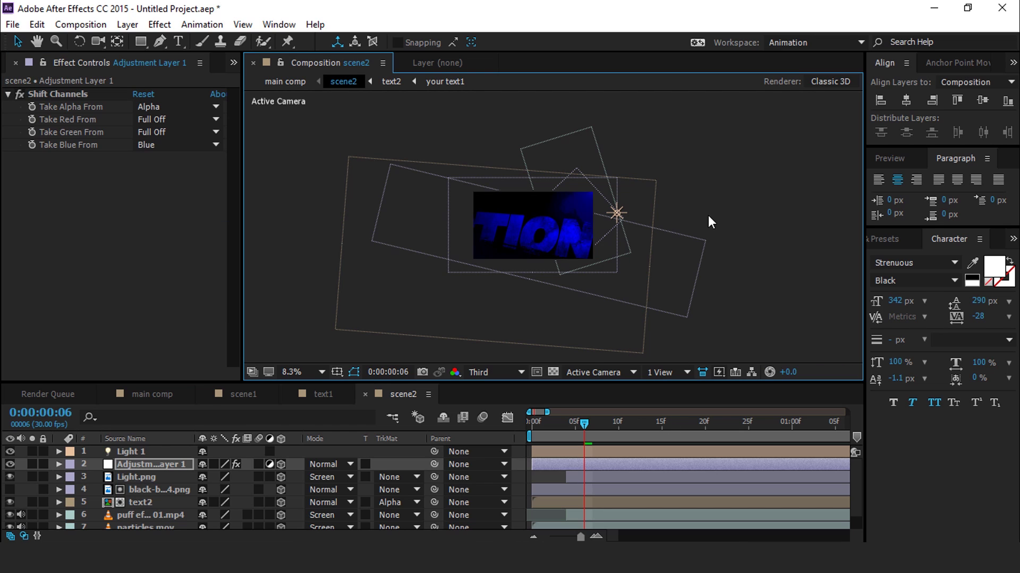
click(138, 453)
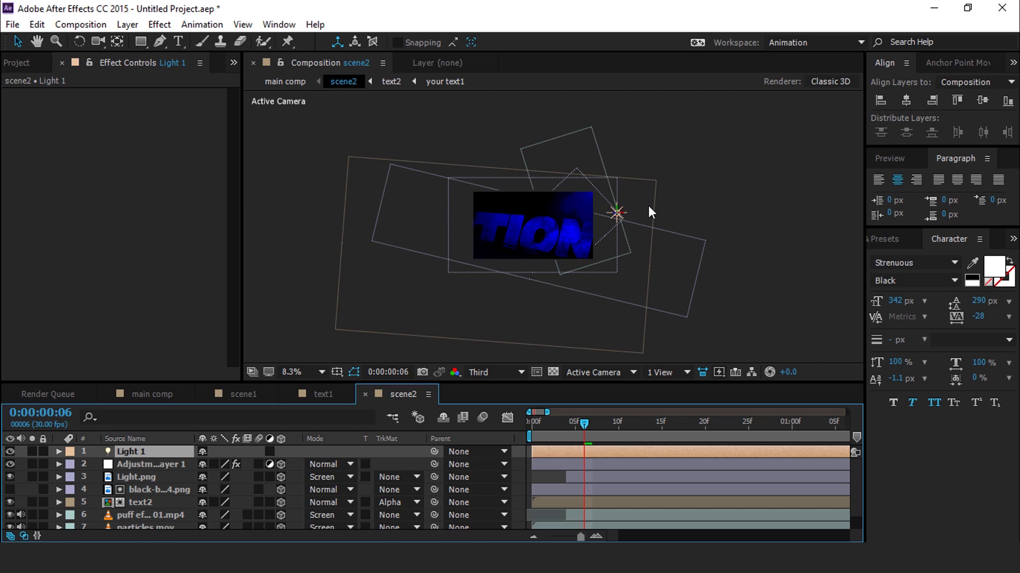
Step: Drag Light 1 to the text's left edge, then reposition and rotate the Light.png flare
key(period)
drag(692, 200, 387, 252)
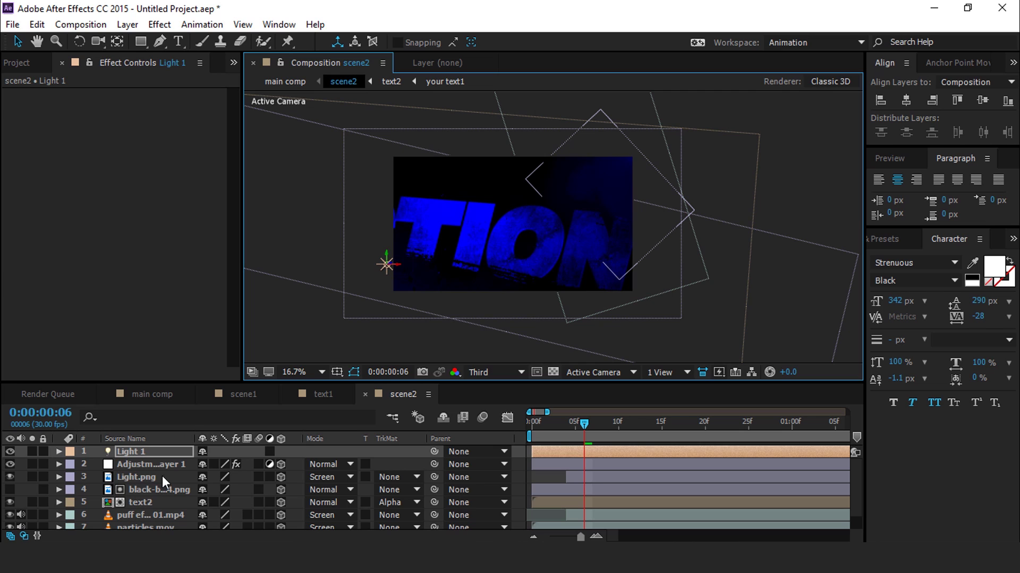
click(138, 477)
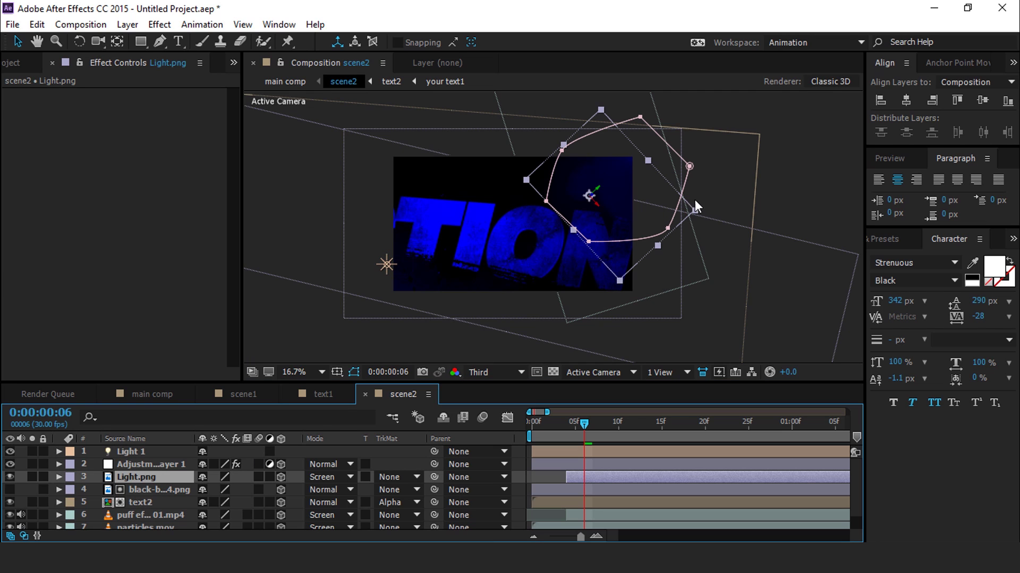
click(613, 190)
drag(455, 271, 417, 288)
click(281, 477)
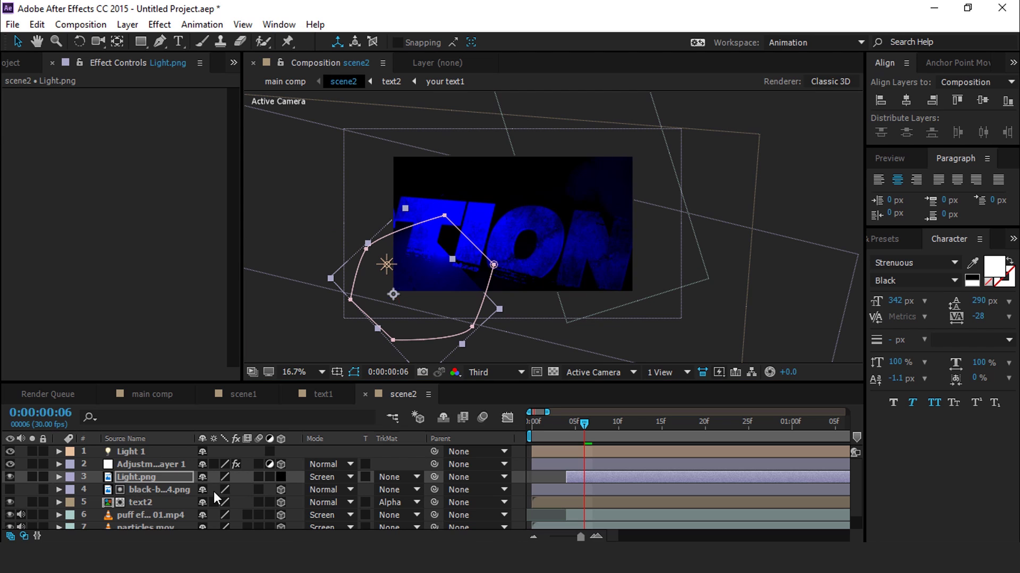
key(w)
drag(435, 235, 357, 213)
key(v)
drag(376, 341, 419, 299)
click(674, 353)
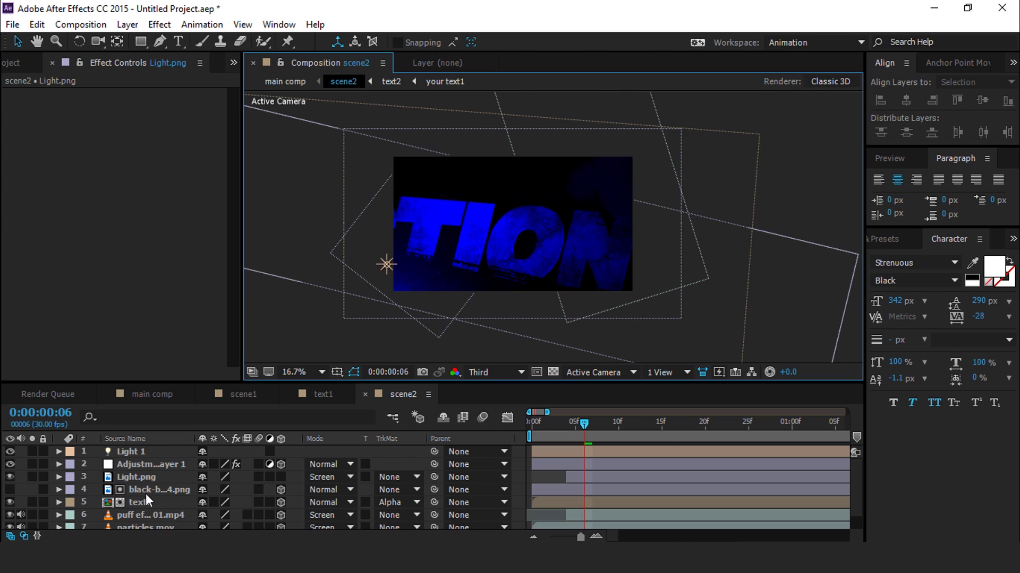
Step: Move the puff smoke layer left across the scene and set its Z Rotation to +58.6°
click(148, 515)
drag(594, 186, 399, 275)
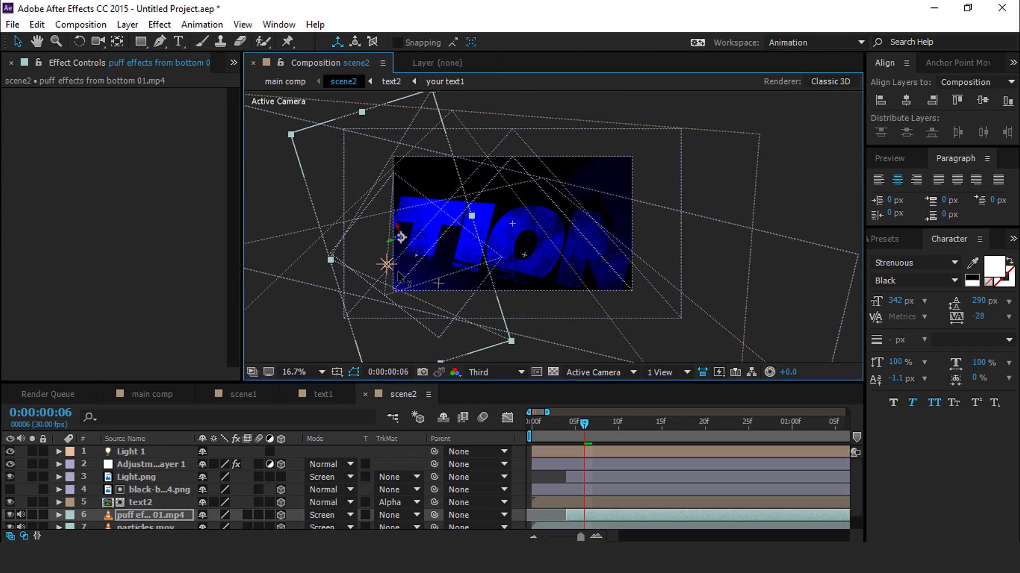
key(r)
drag(215, 523, 308, 523)
drag(412, 240, 441, 264)
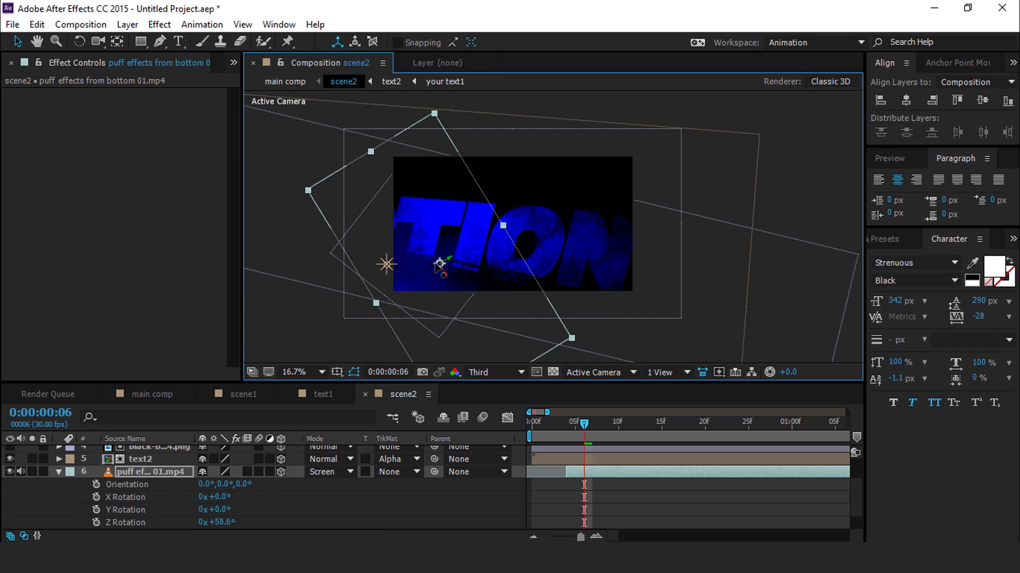
click(832, 139)
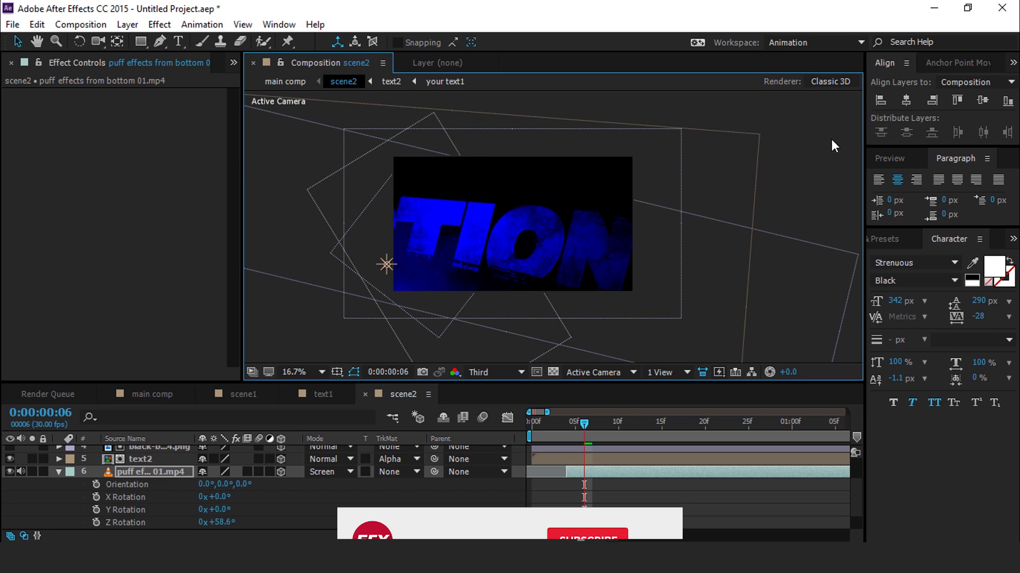
click(59, 472)
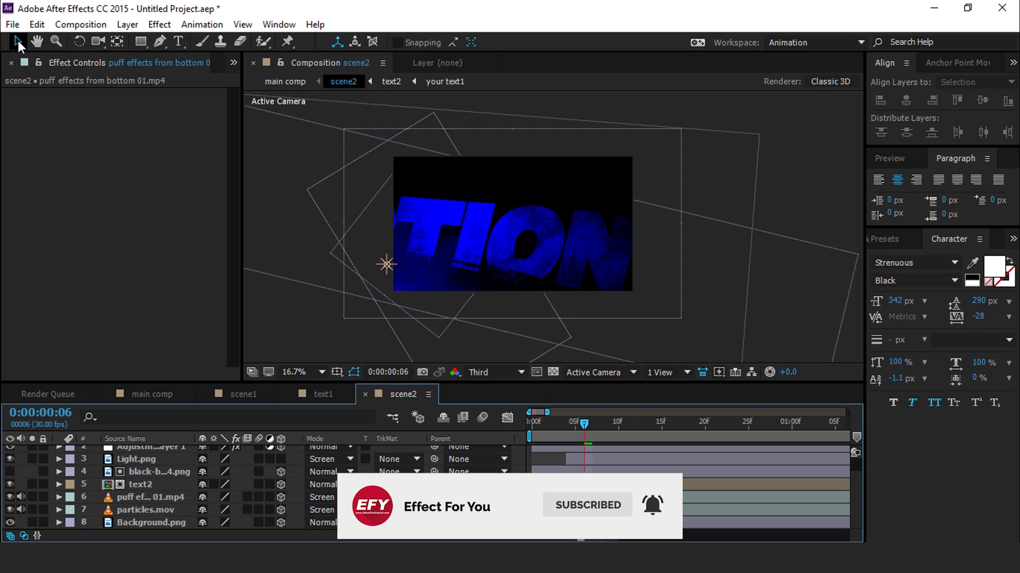
click(18, 45)
scroll(766, 177, down, 1)
click(575, 423)
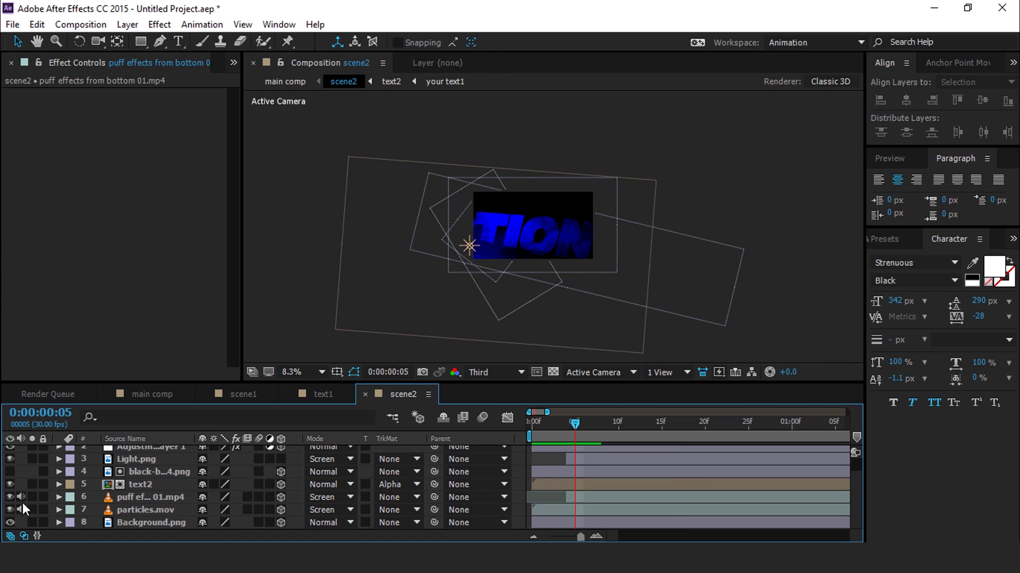
Step: Parent the black brush stroke layer to text2 with the pickwhip
click(148, 485)
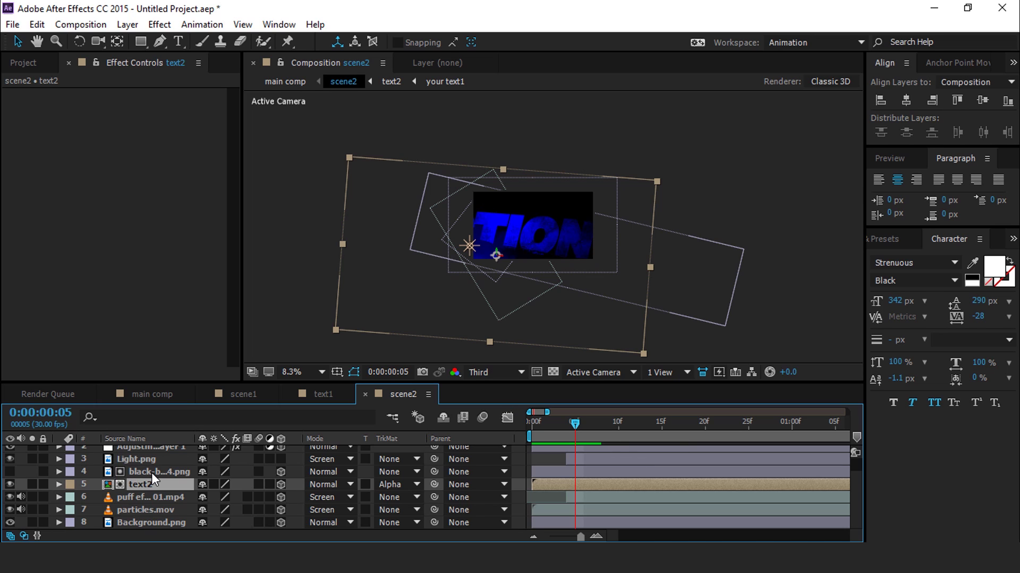
click(166, 473)
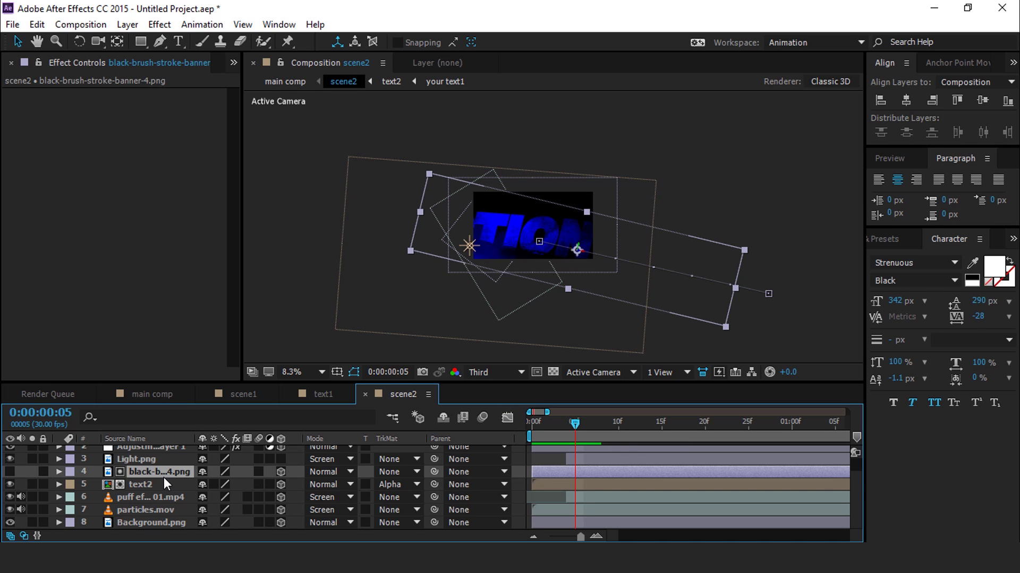
drag(435, 472, 145, 486)
click(145, 486)
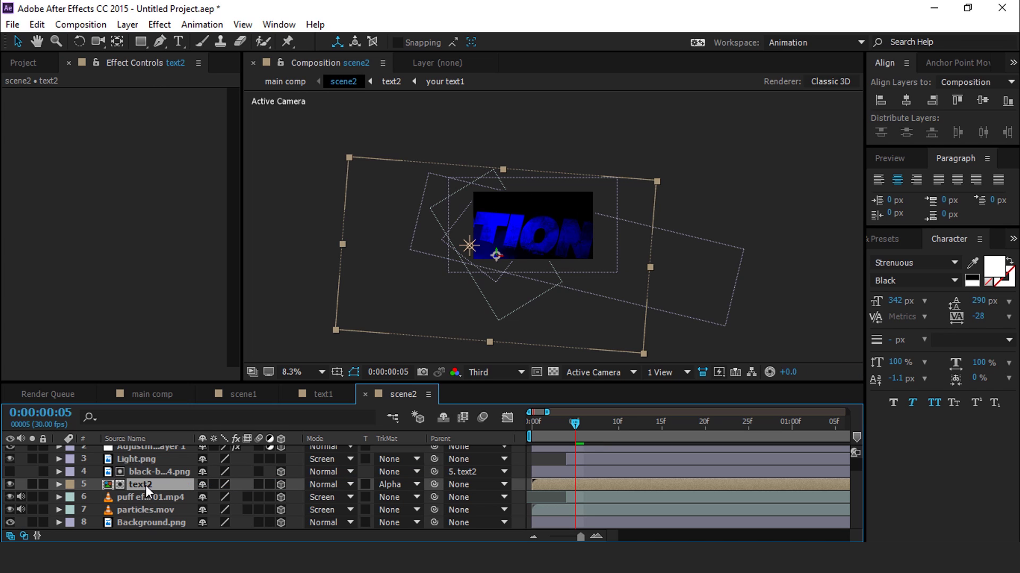
Step: Keyframe text2's Position at 04f, offset it at 06f, and copy the 04f key to 08f
key(p)
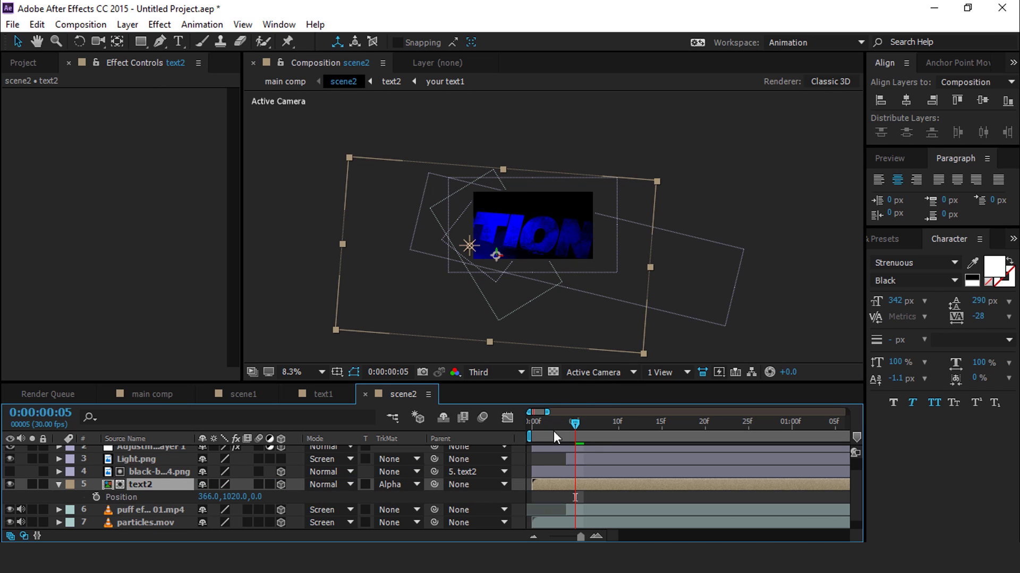
alt+scroll(604, 499, up, 2)
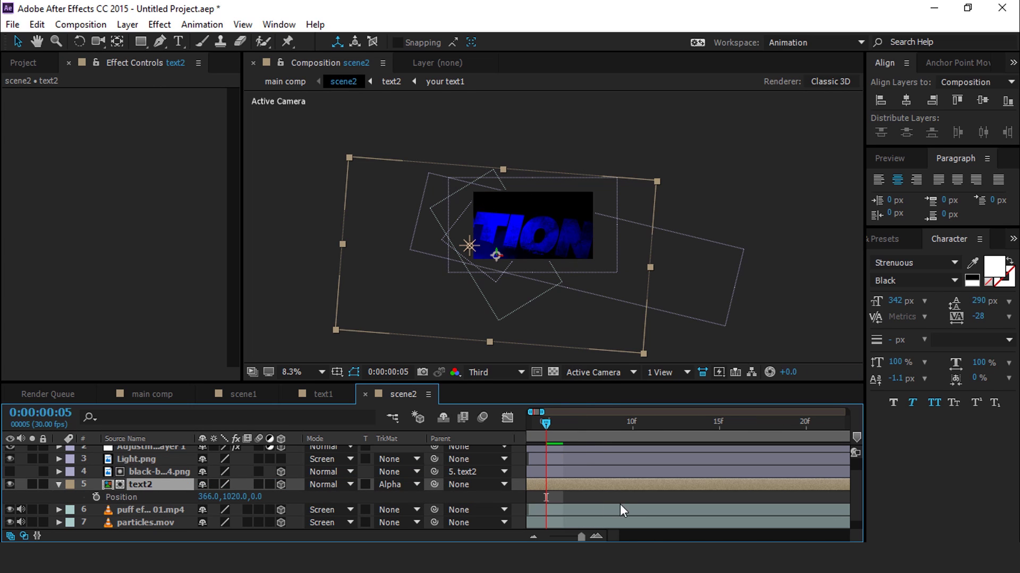
click(601, 537)
drag(618, 423, 667, 428)
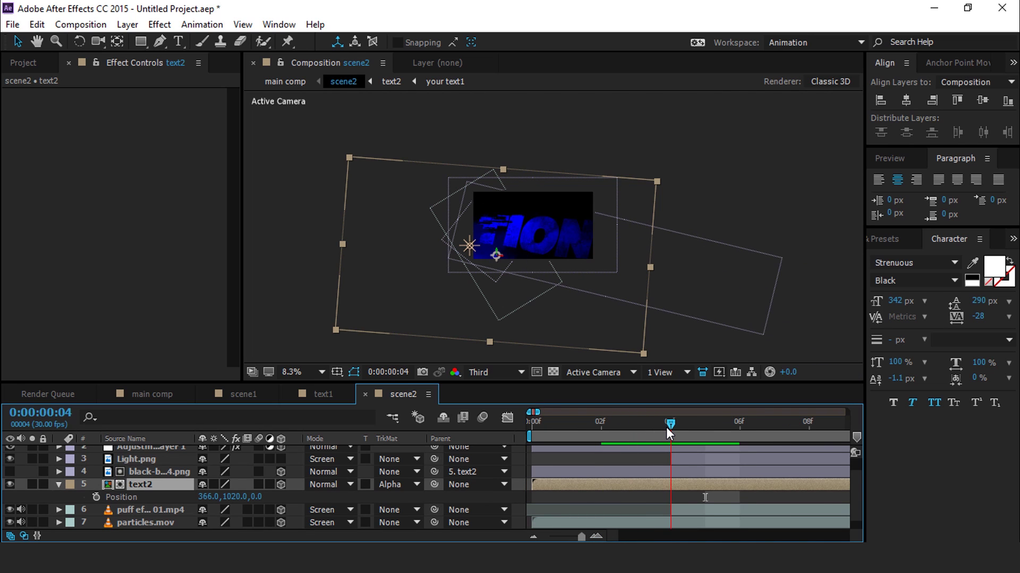
click(96, 497)
drag(673, 417, 732, 425)
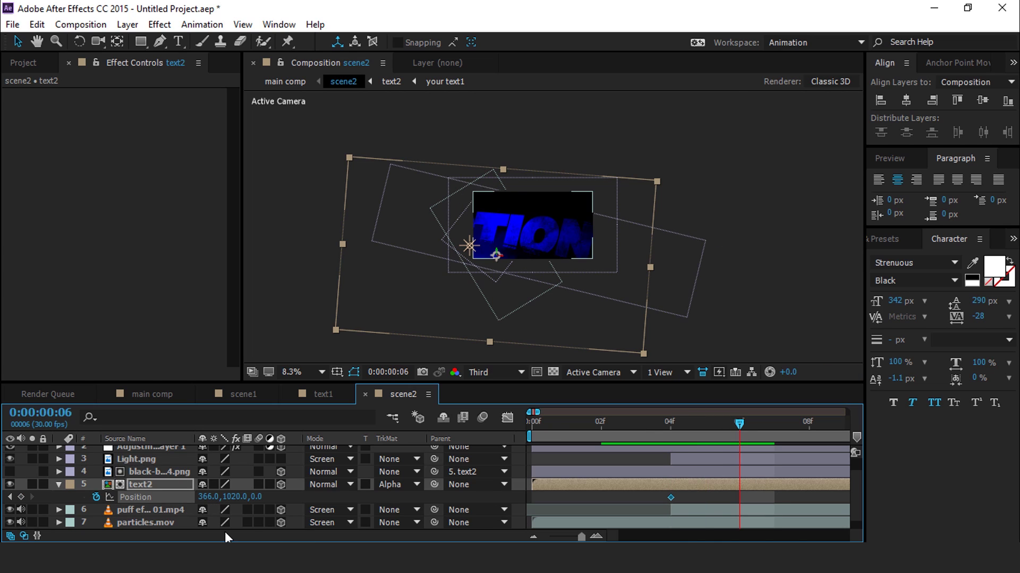
drag(612, 338, 607, 334)
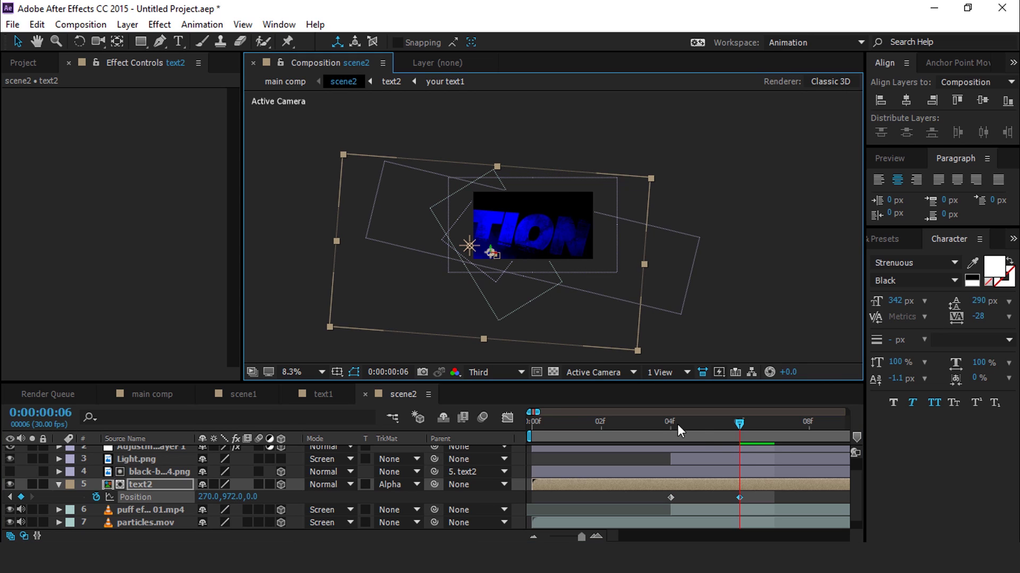
key(minus)
click(738, 422)
click(630, 498)
key(ctrl+c)
key(ctrl+v)
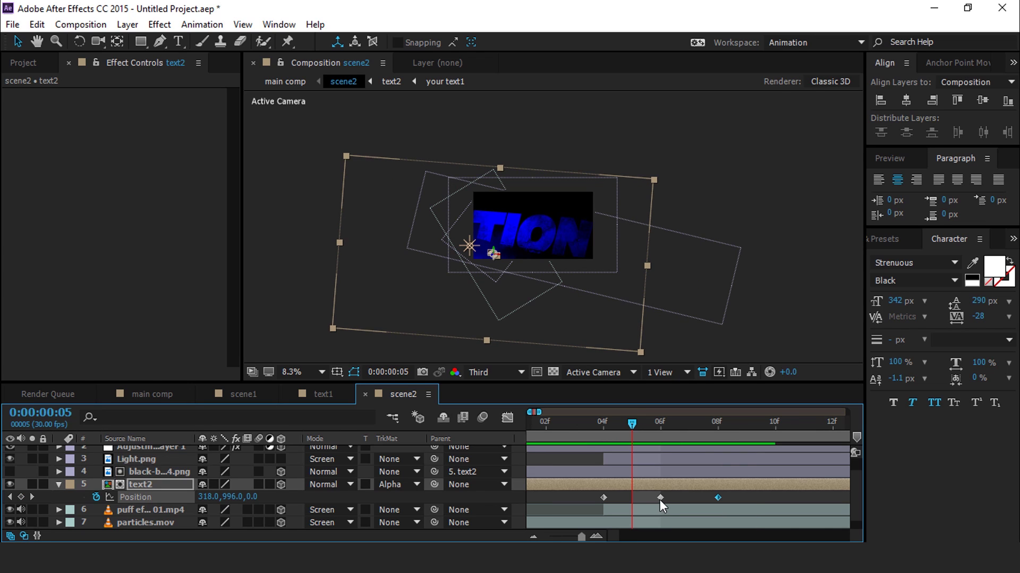
Step: Soften the 06f shake offset, preview the text shake, and return to the scene1 composition
drag(632, 422, 654, 425)
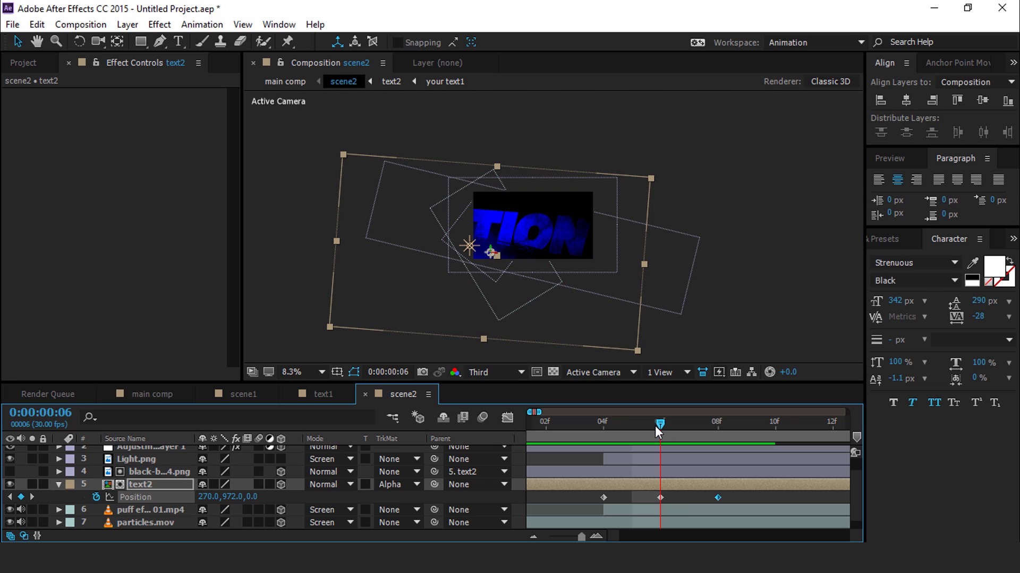
key(period)
drag(704, 338, 712, 341)
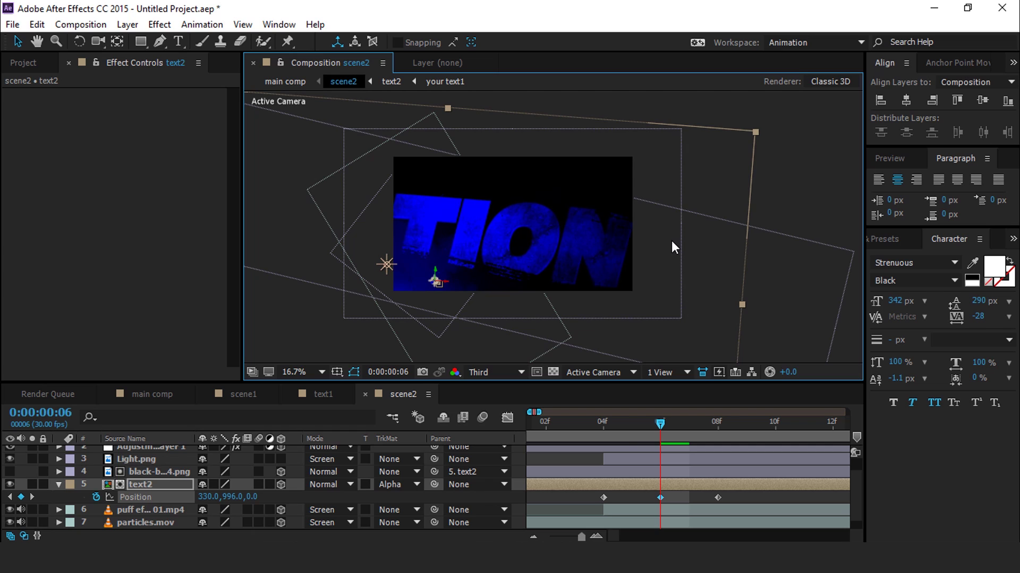
key(comma)
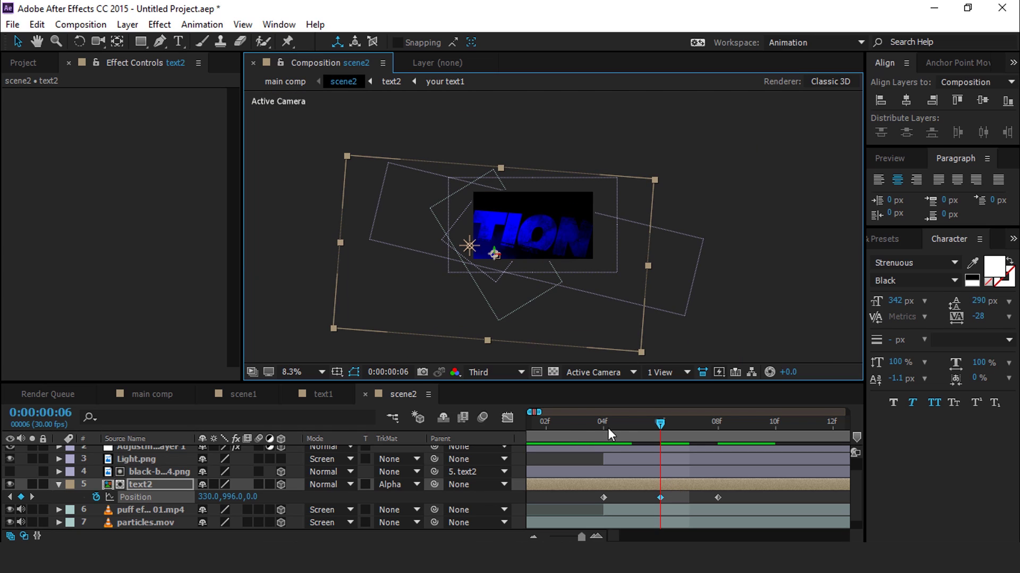
key(space)
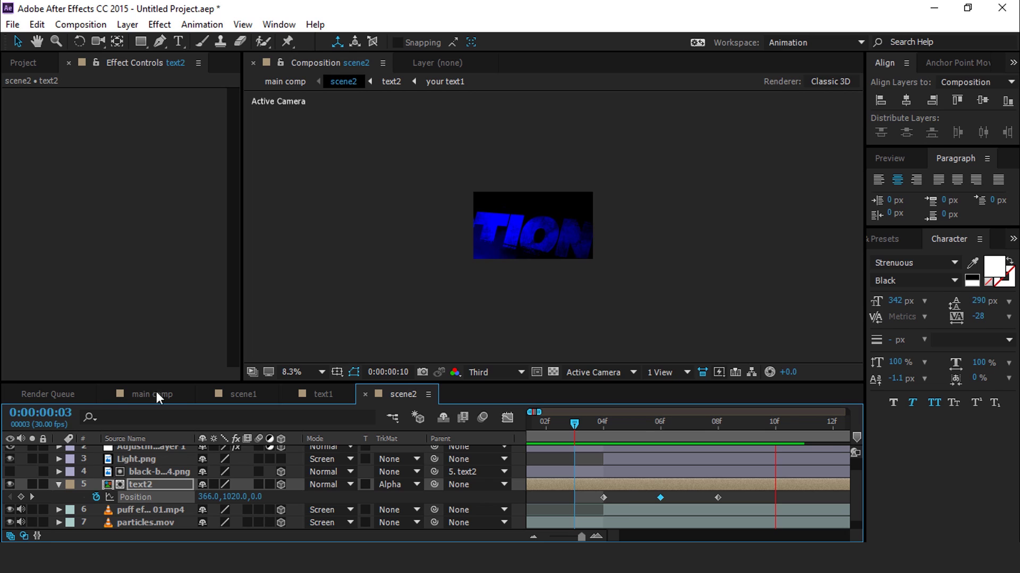
key(u)
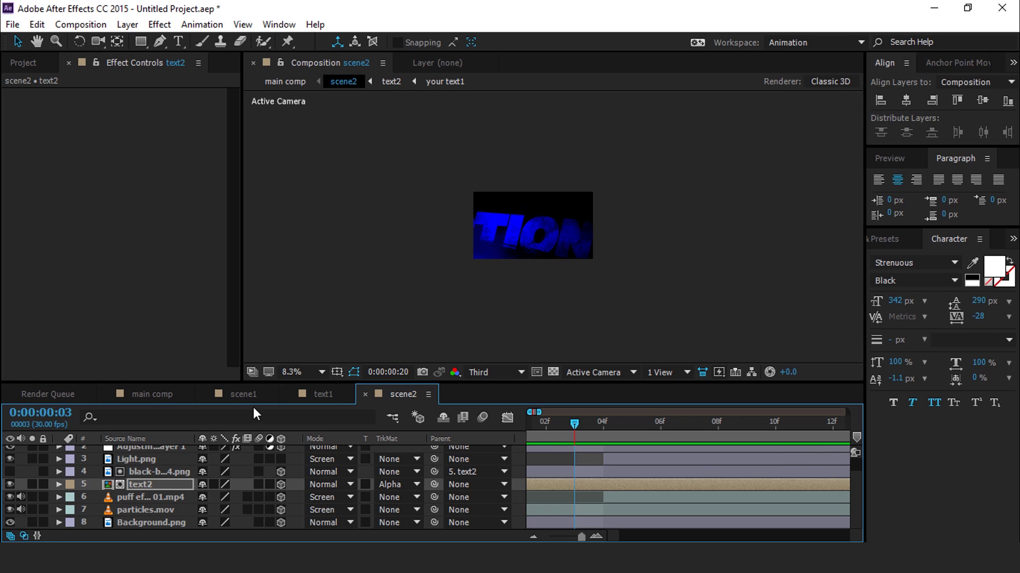
click(244, 393)
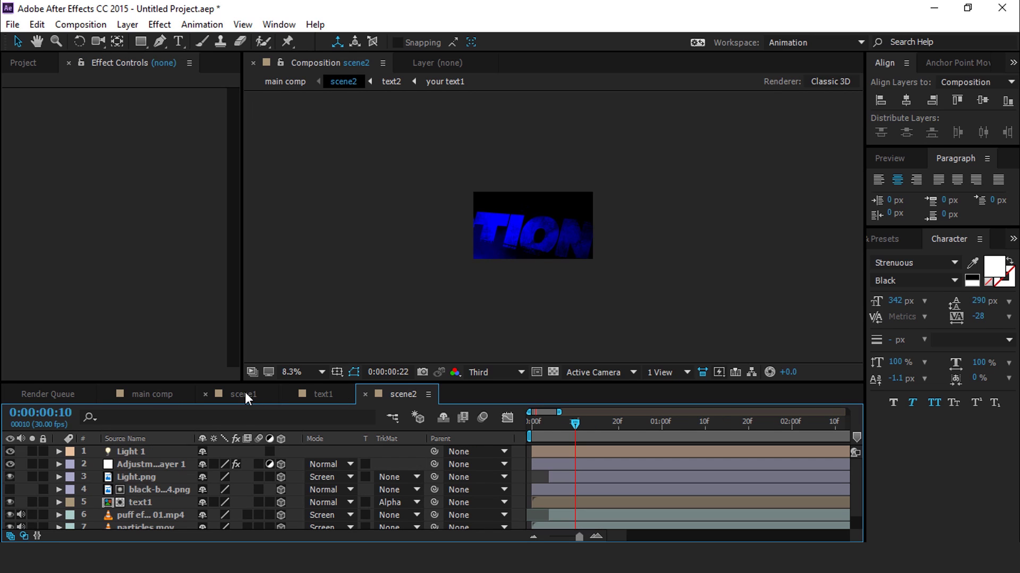
click(161, 492)
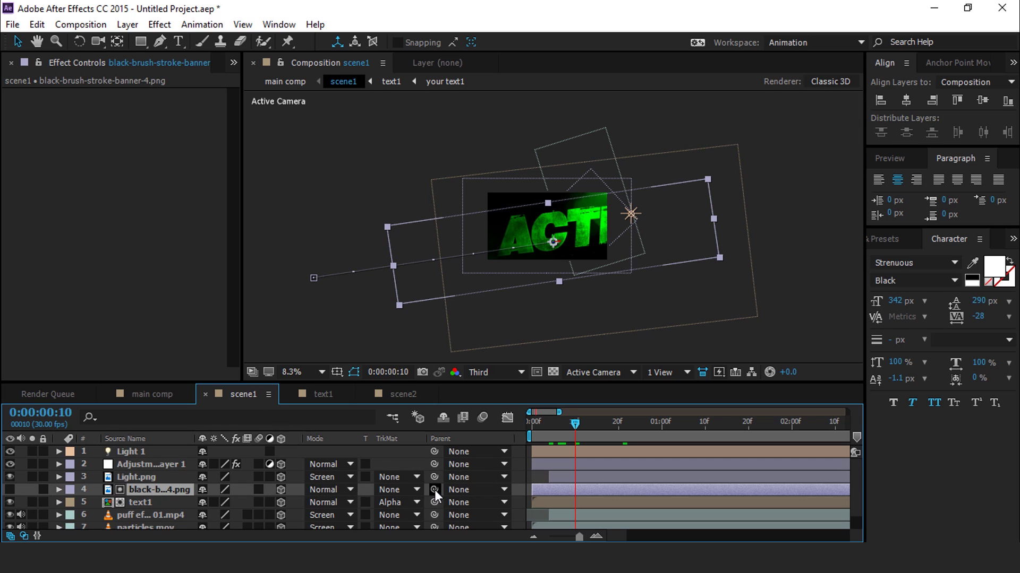
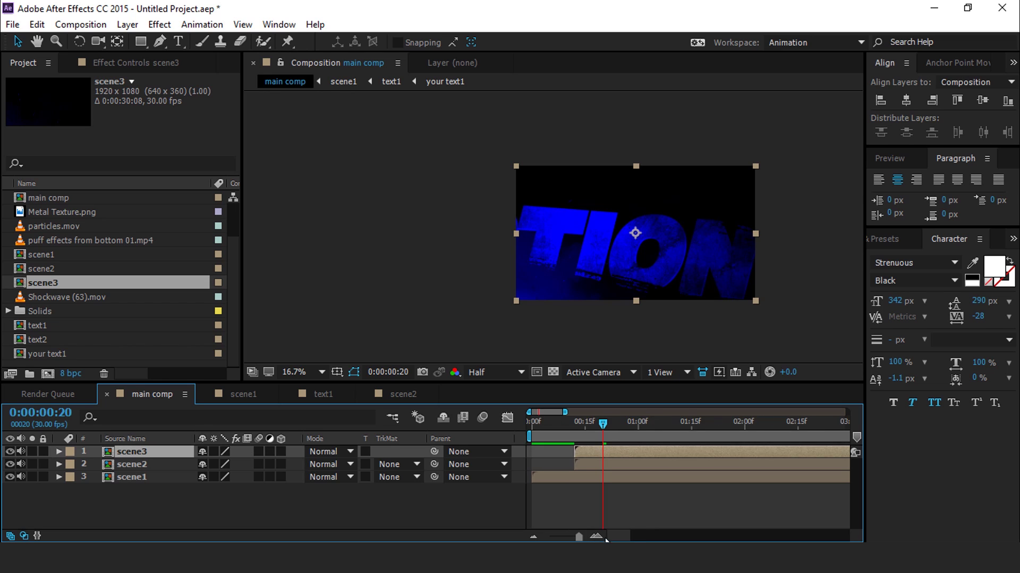
Step: Open the scene3 precomp layer from the main comp timeline for editing
double_click(614, 451)
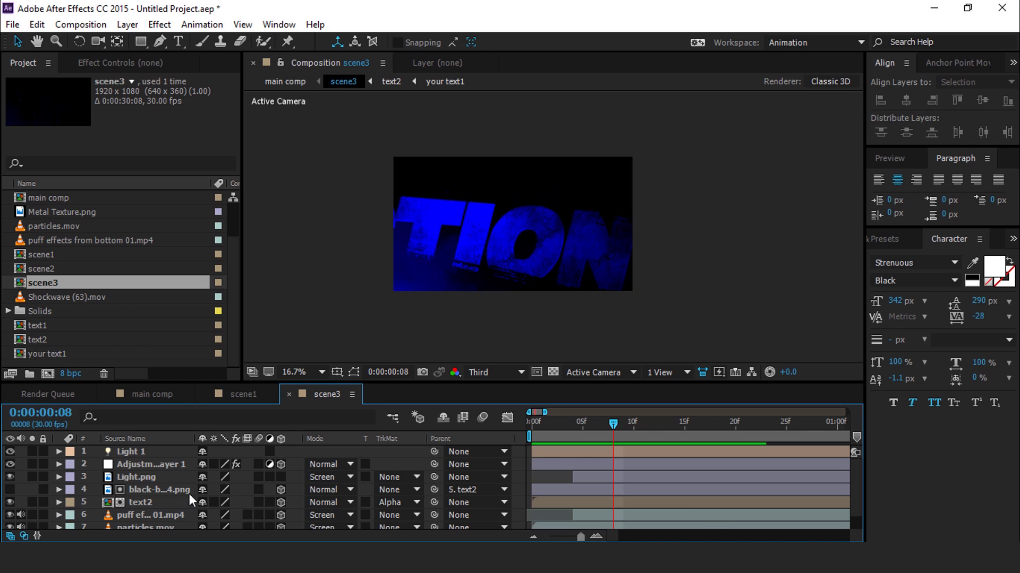
Step: Reveal text2's Position, Scale and Rotation and set Z Rotation and Scale keyframes at frame 8
click(148, 504)
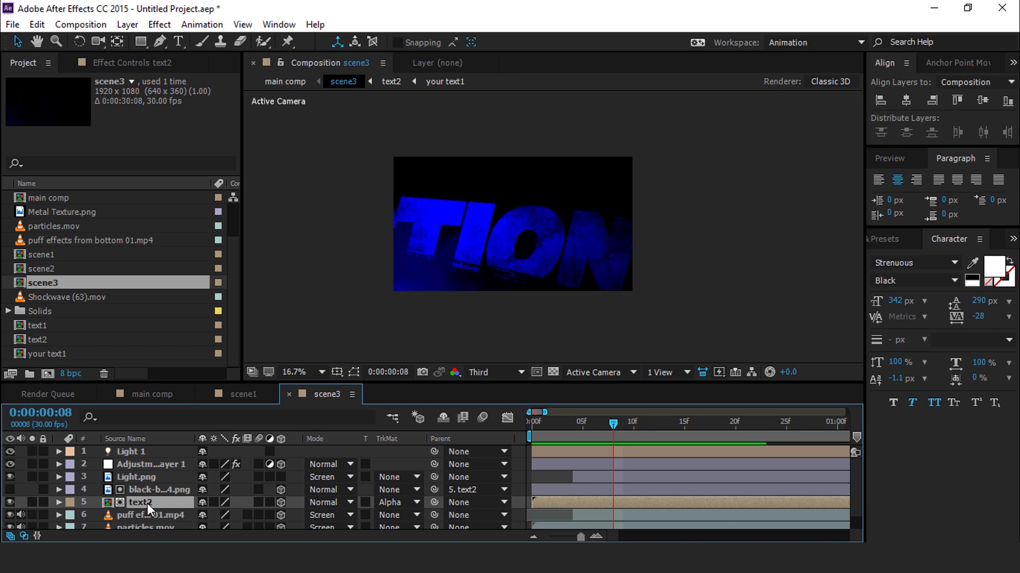
key(p)
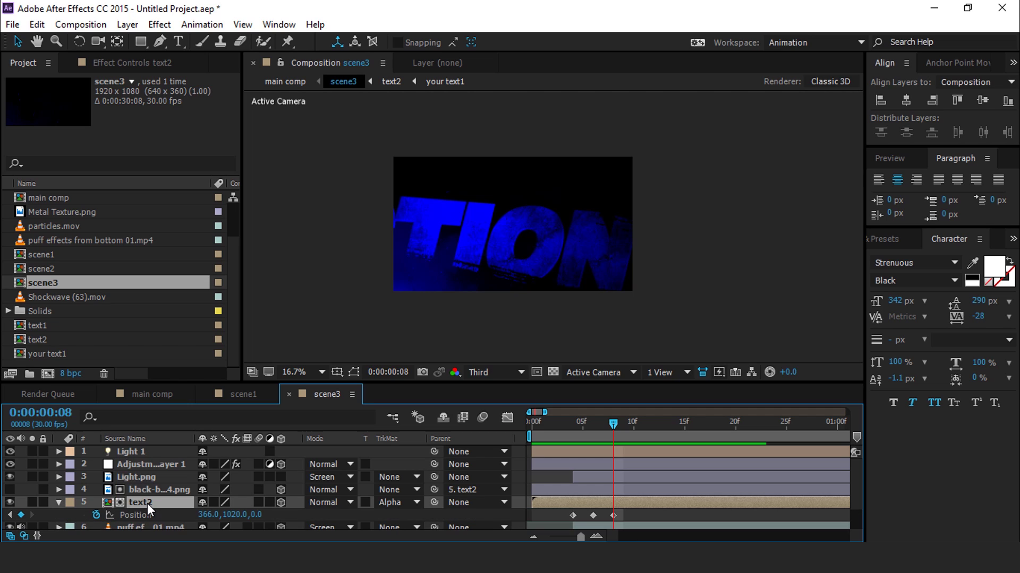
key(shift+s)
key(shift+r)
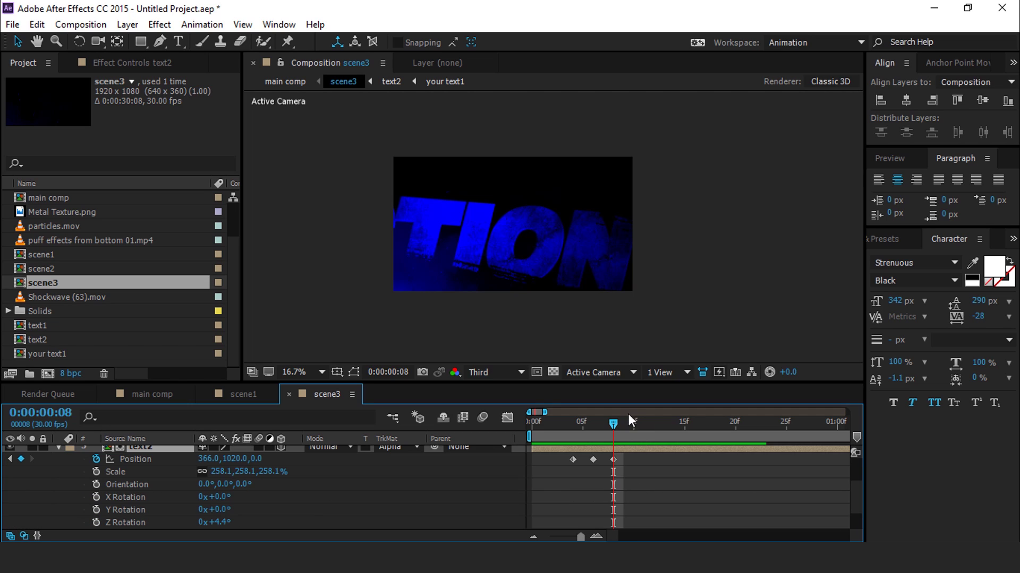
click(115, 472)
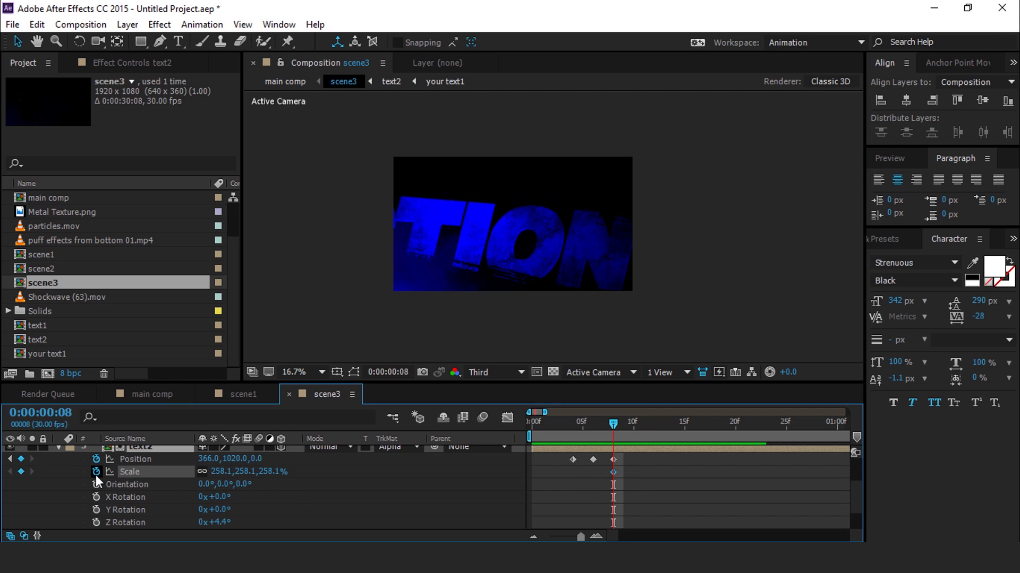
click(96, 522)
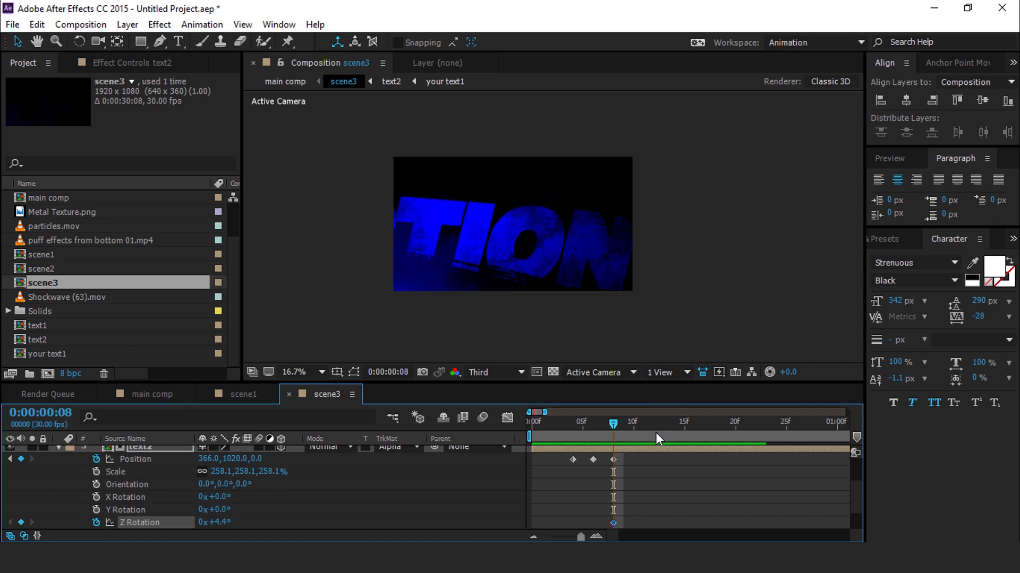
click(97, 472)
Step: At frame 11, set text2 to 100% Scale and 0° Z Rotation, and move ACTION to 972,540
drag(616, 423, 643, 425)
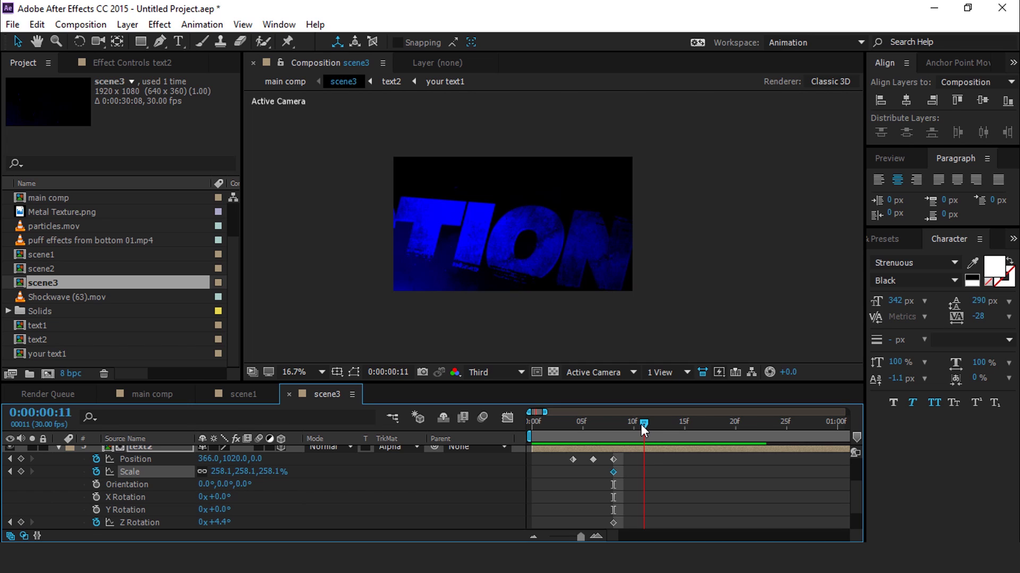
click(217, 472)
text(100)
key(Return)
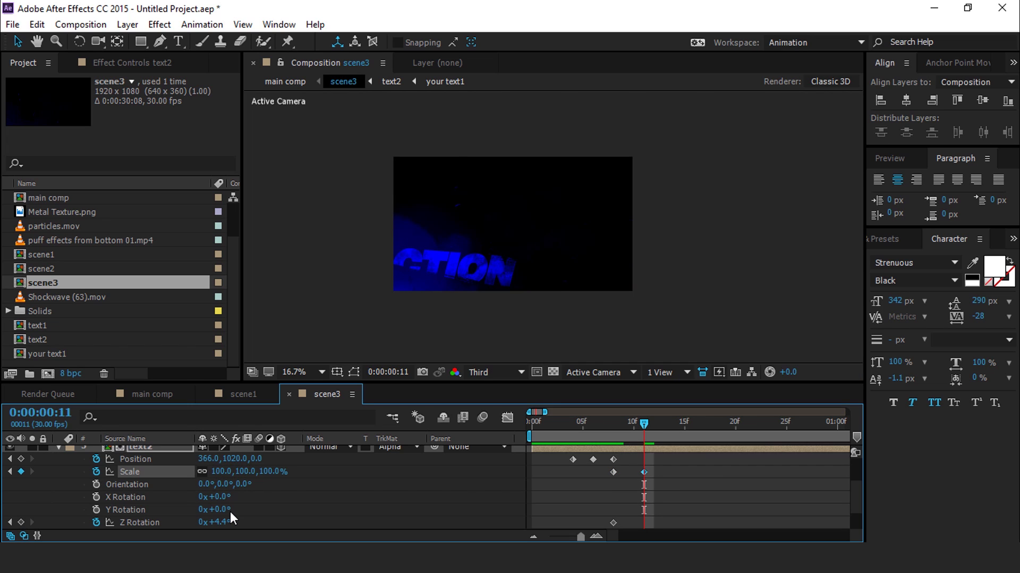
click(355, 371)
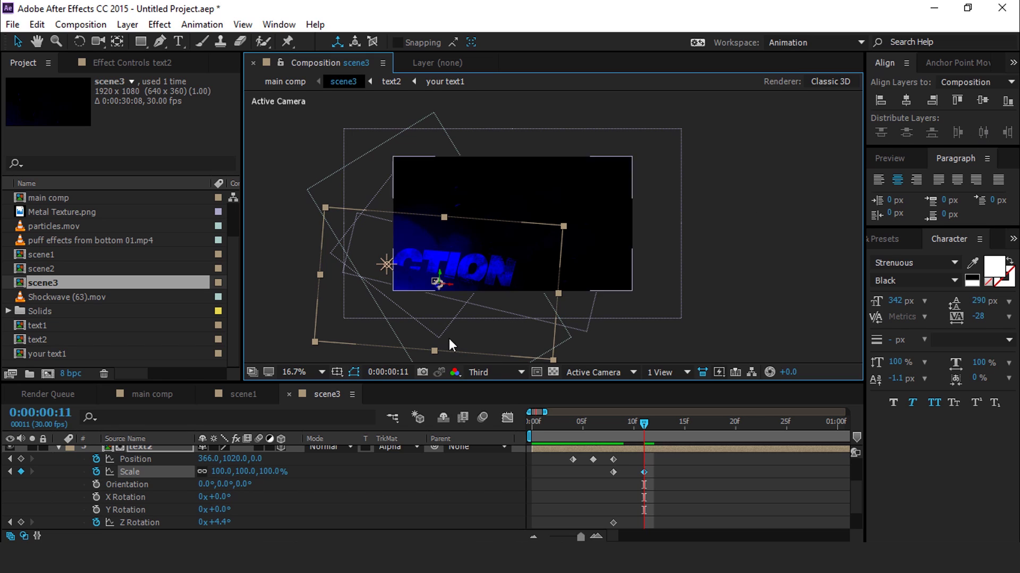
click(223, 523)
text(0)
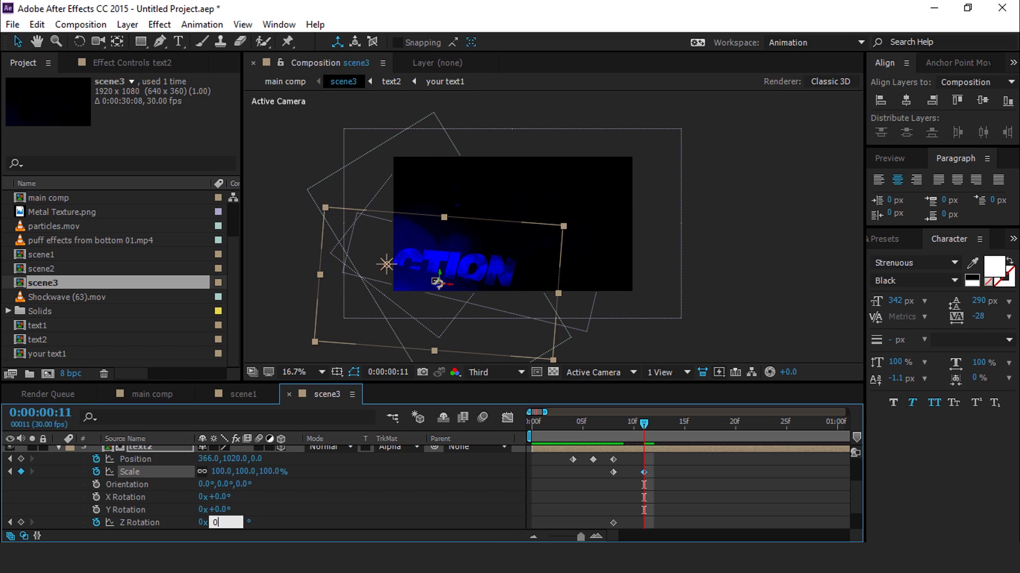
key(Return)
drag(503, 293, 584, 233)
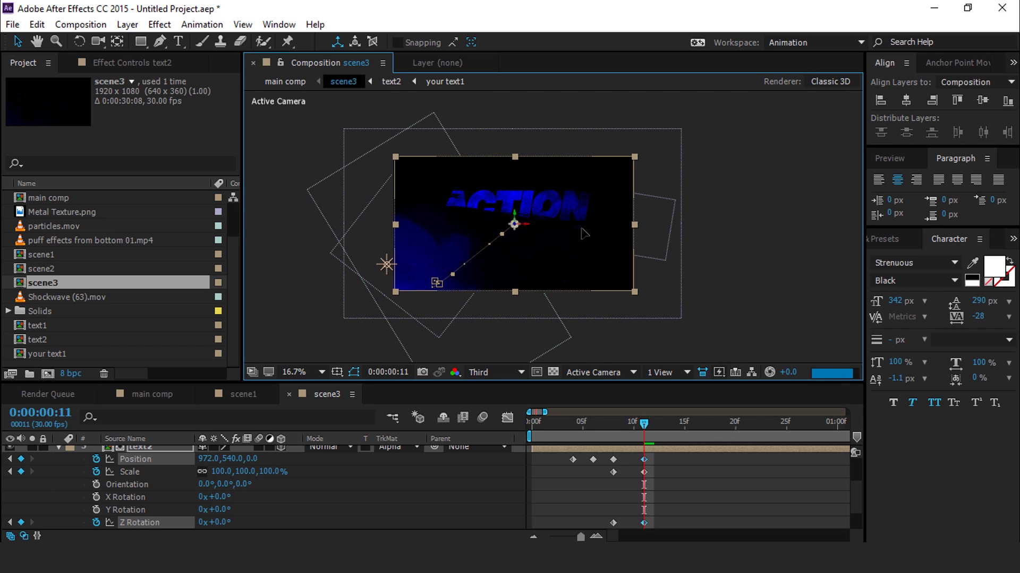
click(693, 474)
mouse_move(643, 424)
mouse_down()
mouse_move(611, 428)
mouse_move(651, 428)
mouse_up()
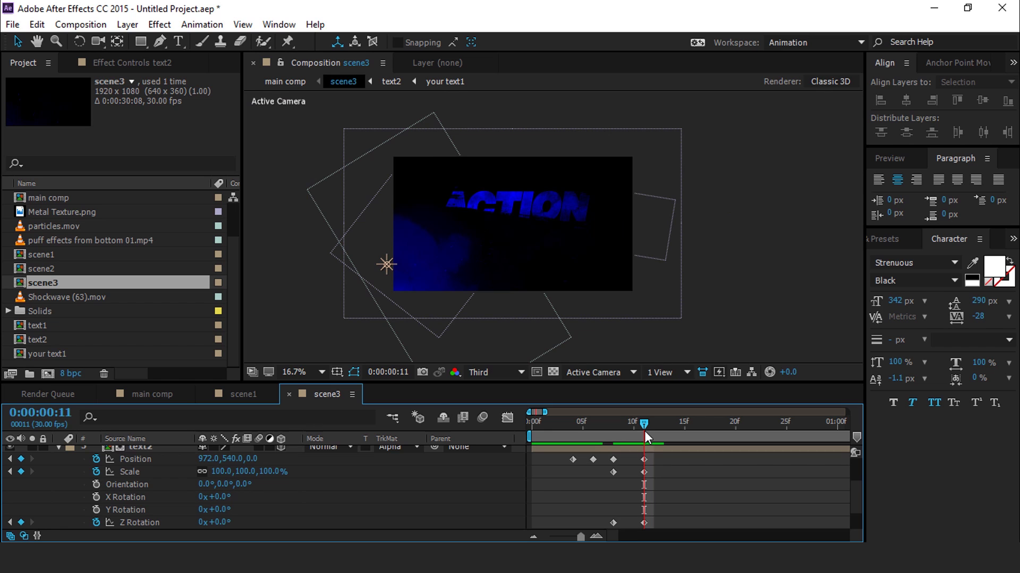
Step: Keyframe Adjustment Layer 1's Opacity at 45% on frame 8, rising to 100% at frame 12
drag(645, 432, 615, 426)
scroll(644, 474, up, 1)
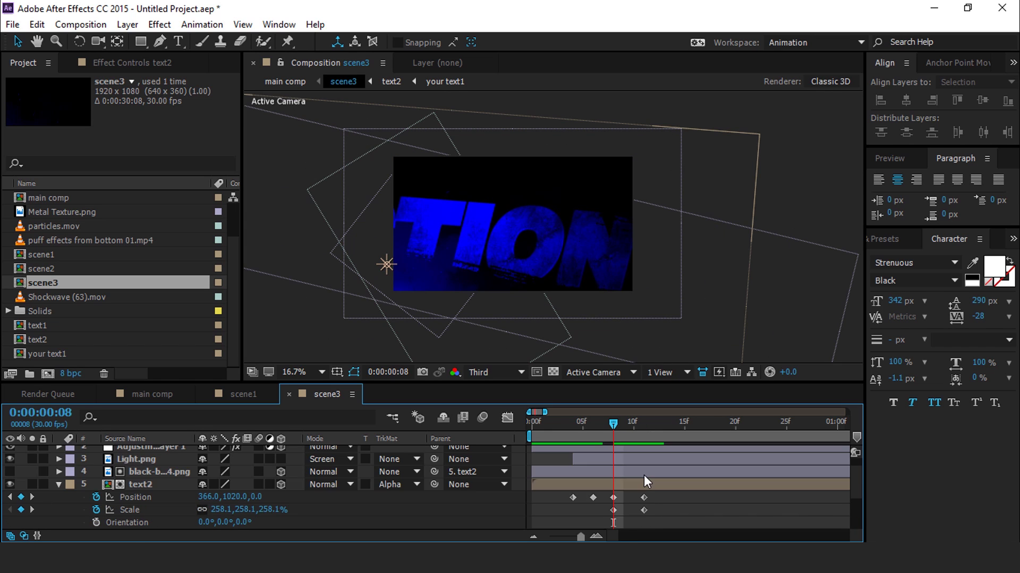
scroll(644, 474, up, 1)
scroll(644, 474, down, 2)
scroll(637, 473, up, 2)
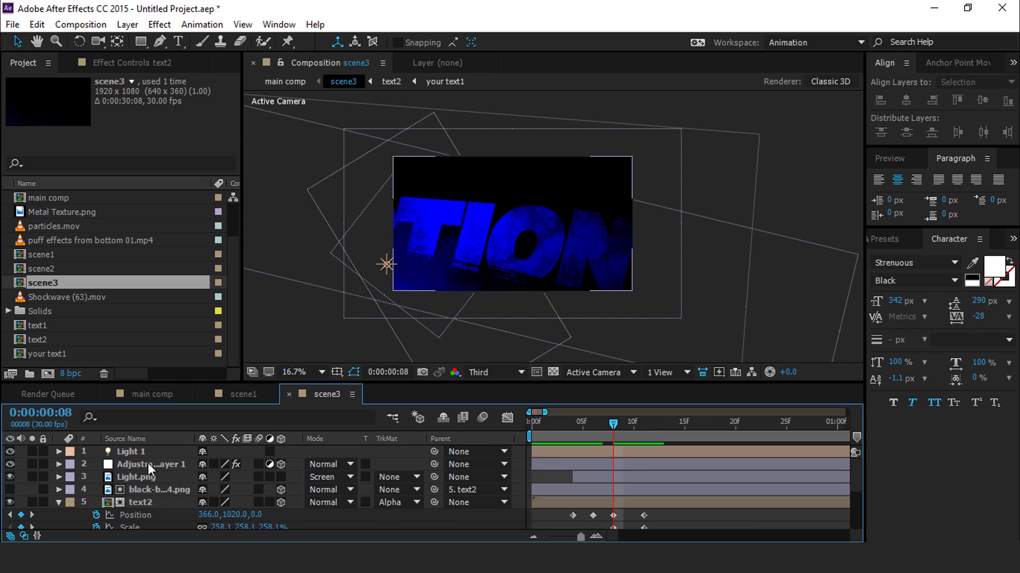
click(147, 463)
key(t)
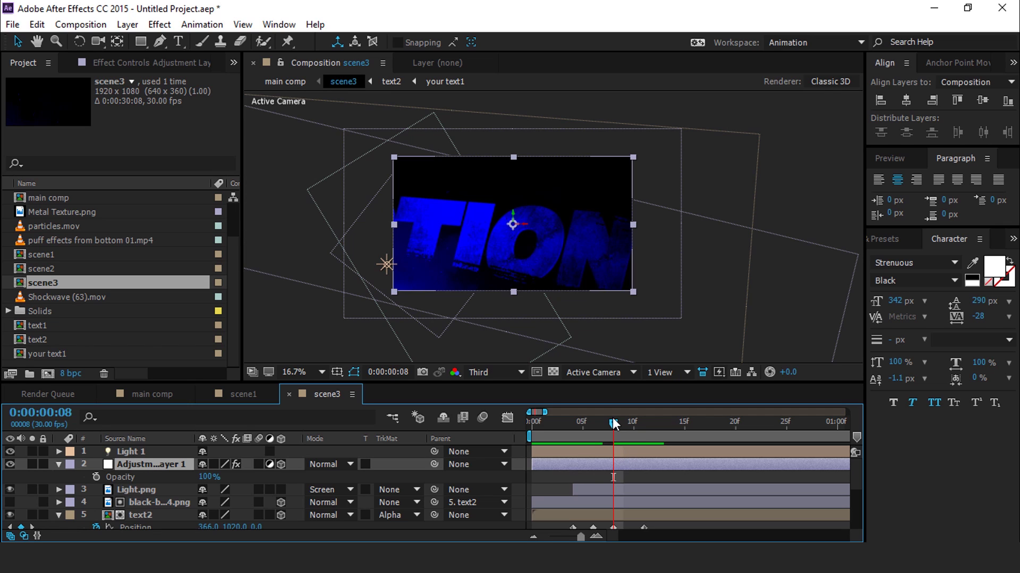
scroll(620, 445, down, 1)
scroll(620, 444, up, 1)
click(97, 477)
drag(209, 478, 168, 481)
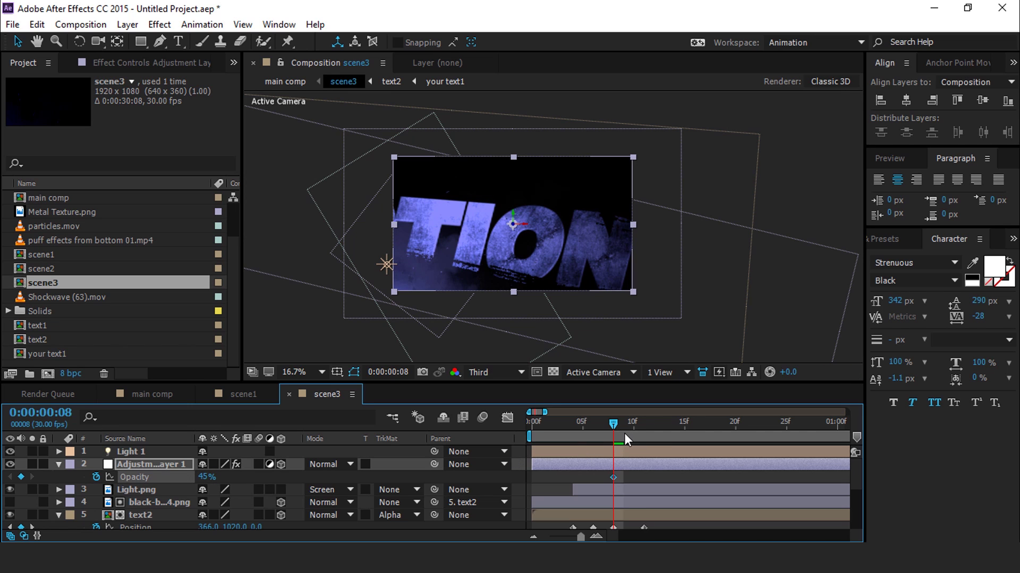
click(632, 423)
drag(629, 420, 655, 421)
drag(206, 478, 513, 481)
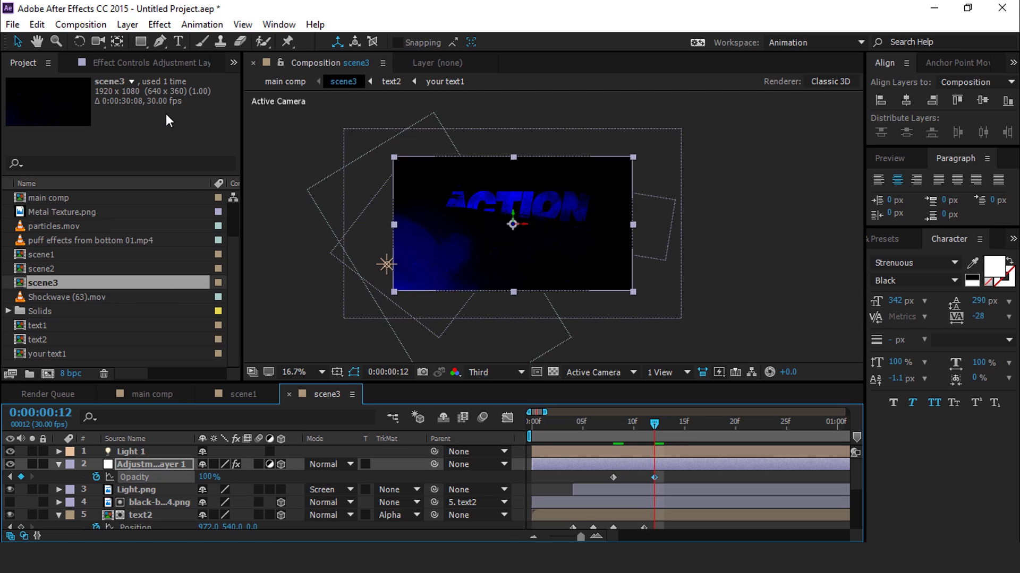
Step: Set Shift Channels to Take Blue From Full Off and Take Red From Red, turning ACTION red
click(138, 61)
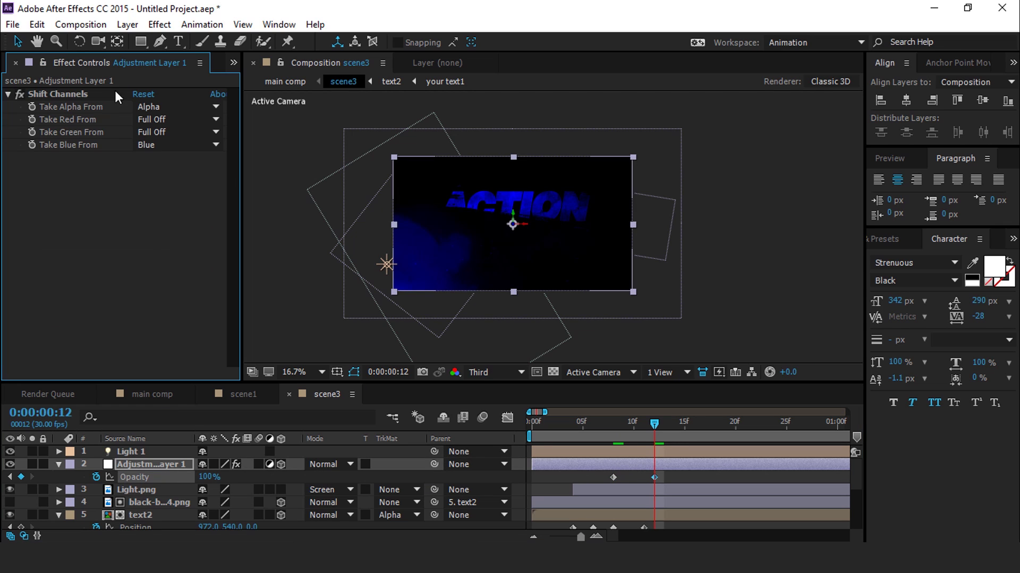
click(160, 144)
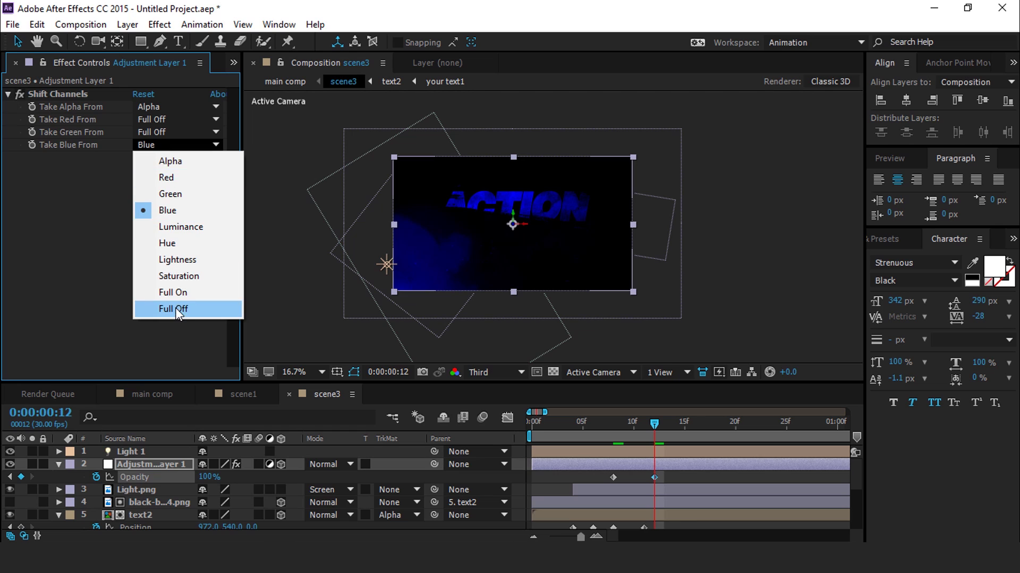
click(181, 307)
click(159, 120)
click(170, 153)
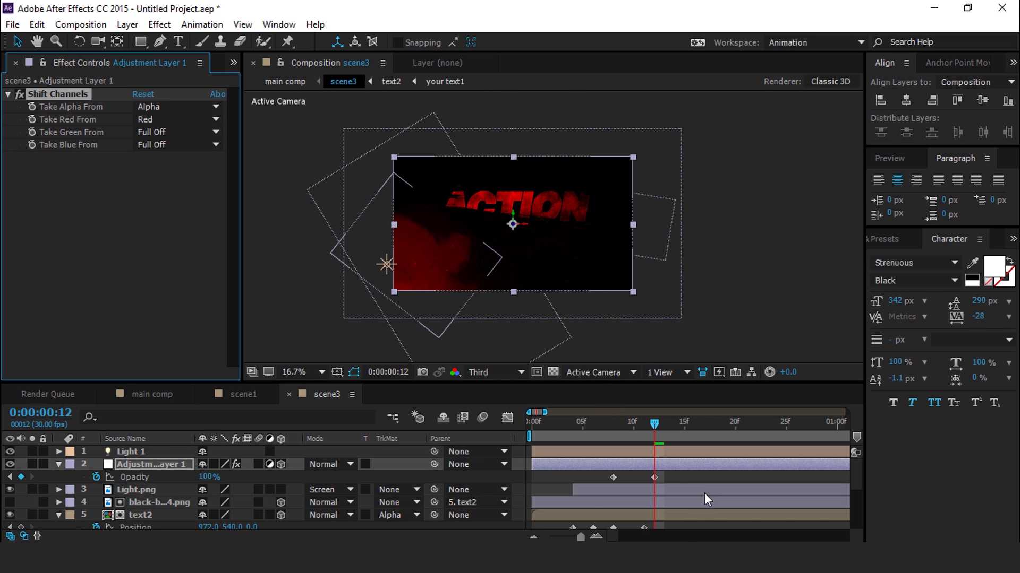
click(150, 503)
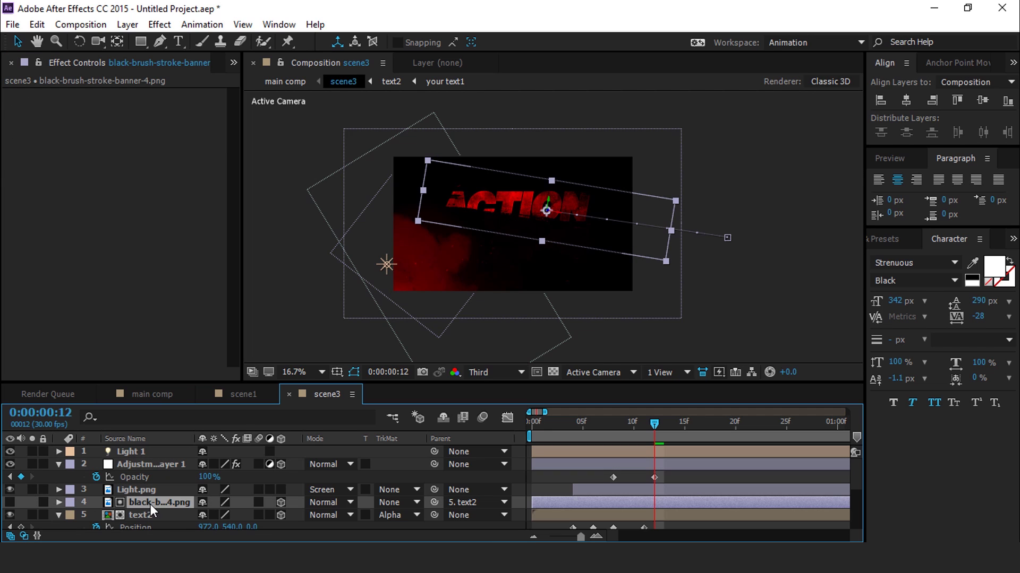
Step: Keyframe the brush-stroke banner's Scale at frame 8 and enlarge it over the title at frame 12
drag(657, 425, 612, 431)
scroll(637, 486, down, 1)
scroll(636, 486, up, 1)
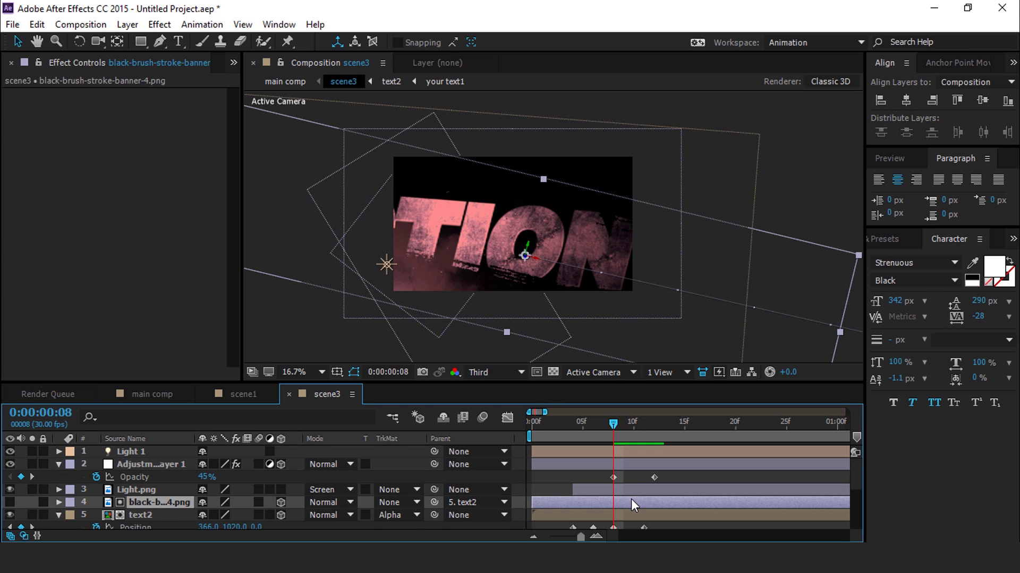
key(s)
click(96, 514)
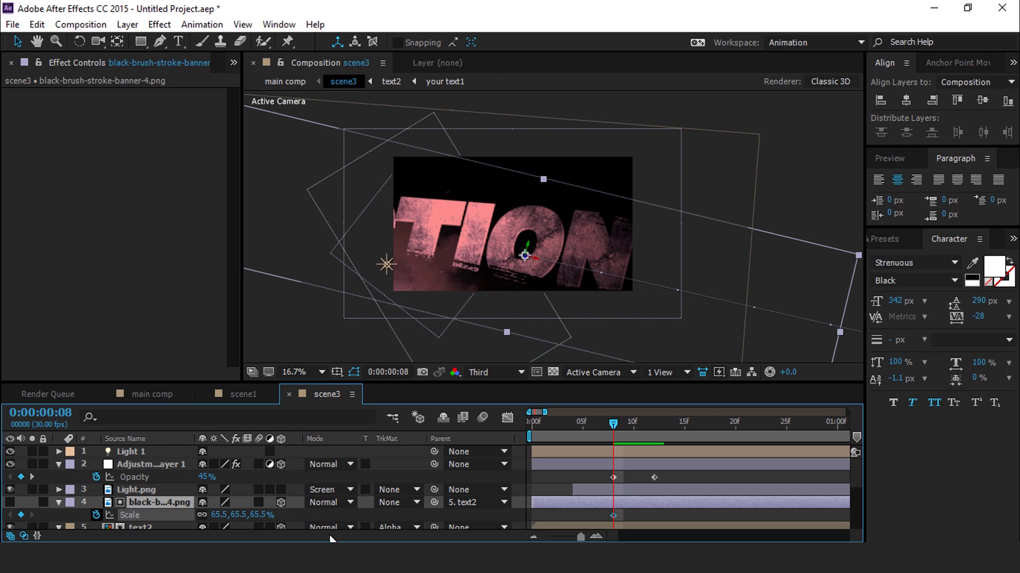
drag(615, 423, 655, 427)
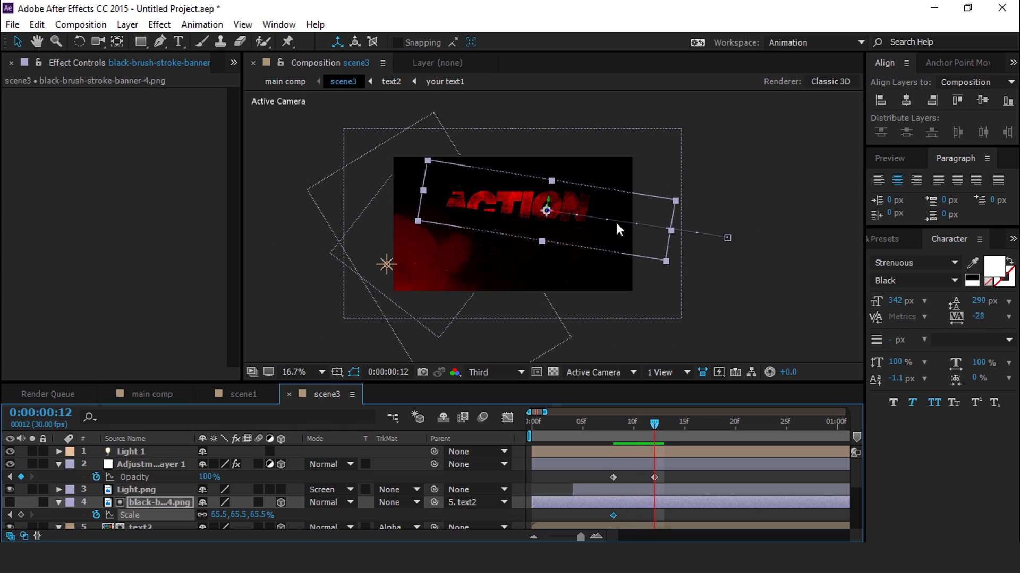
drag(665, 261, 979, 523)
Step: Scale the banner to 1948.6% to reveal TRAILER, then paste in Light 1 and the Shift Channels adjustment layer
key(u)
scroll(252, 518, down, 1)
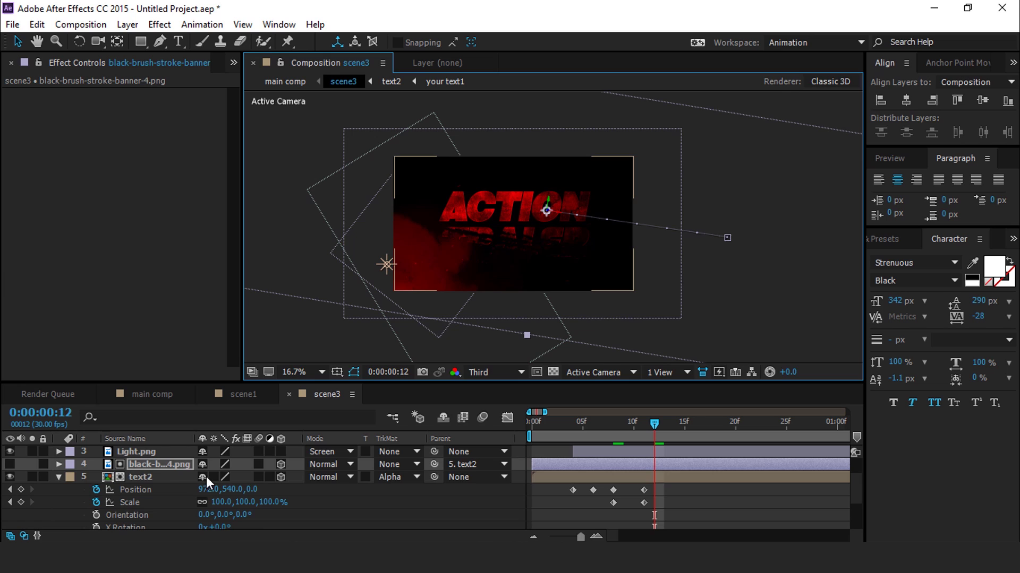
click(158, 465)
key(u)
drag(217, 477, 346, 480)
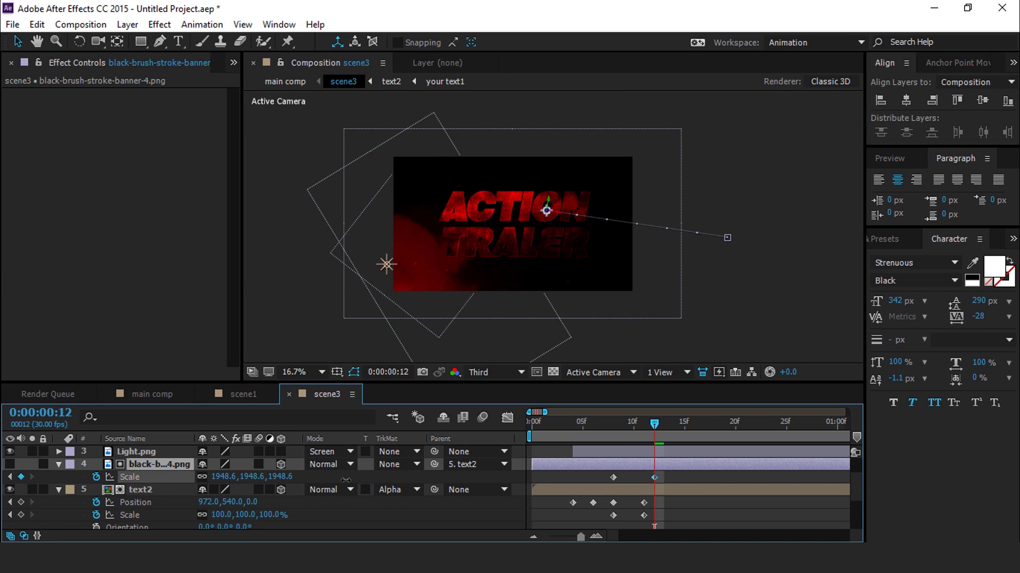
click(682, 467)
key(ctrl+v)
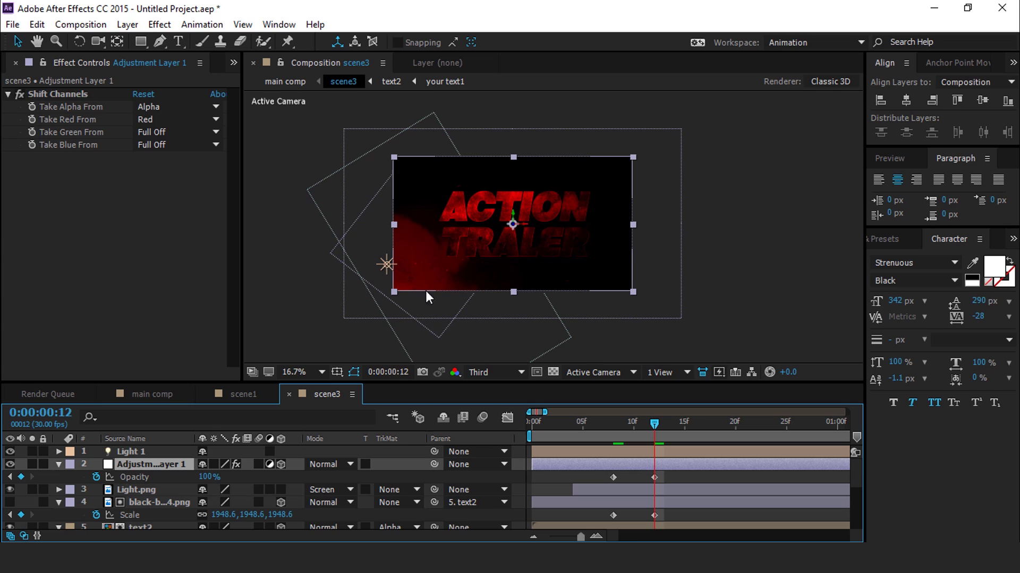
Step: Move Light 1 right toward the title centre, check its 152% intensity, and return to main comp
click(143, 450)
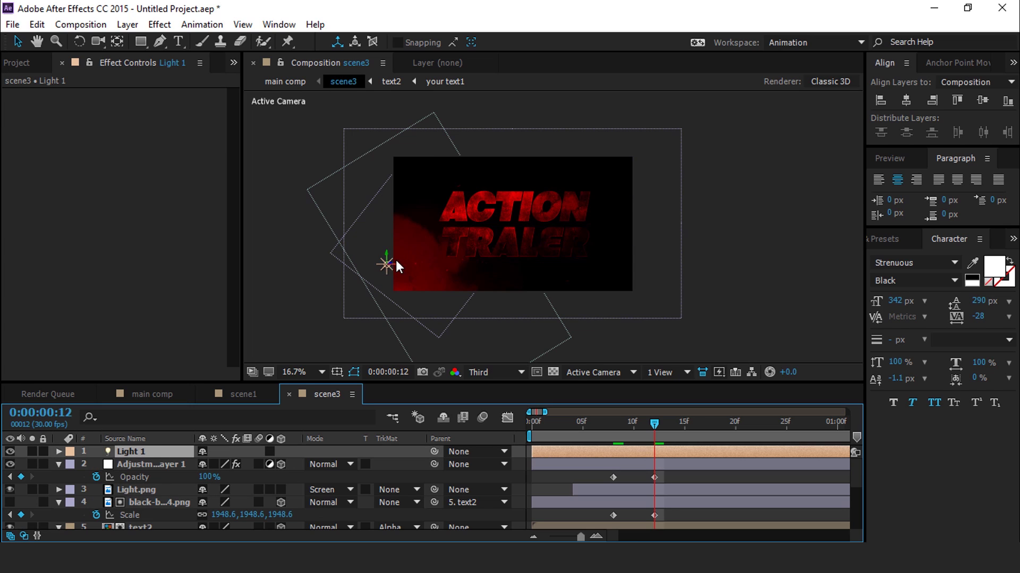
drag(397, 271, 510, 234)
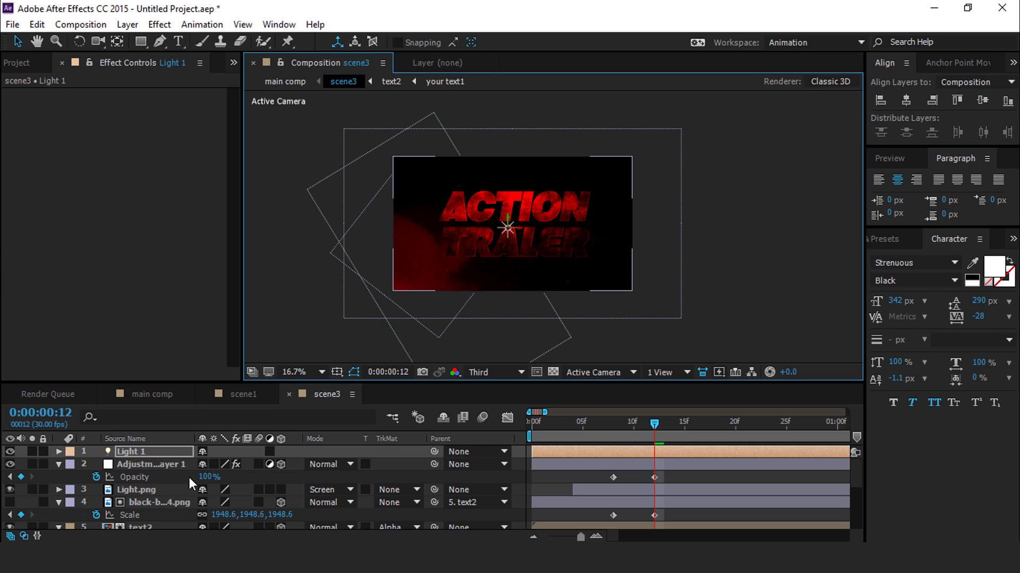
click(151, 450)
key(t)
click(157, 407)
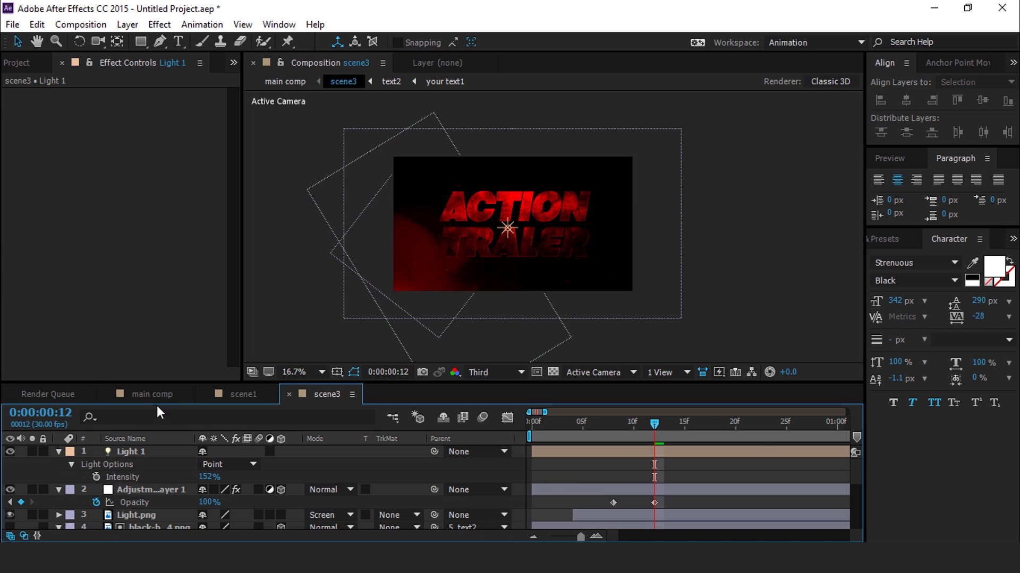
click(155, 395)
drag(606, 421, 628, 432)
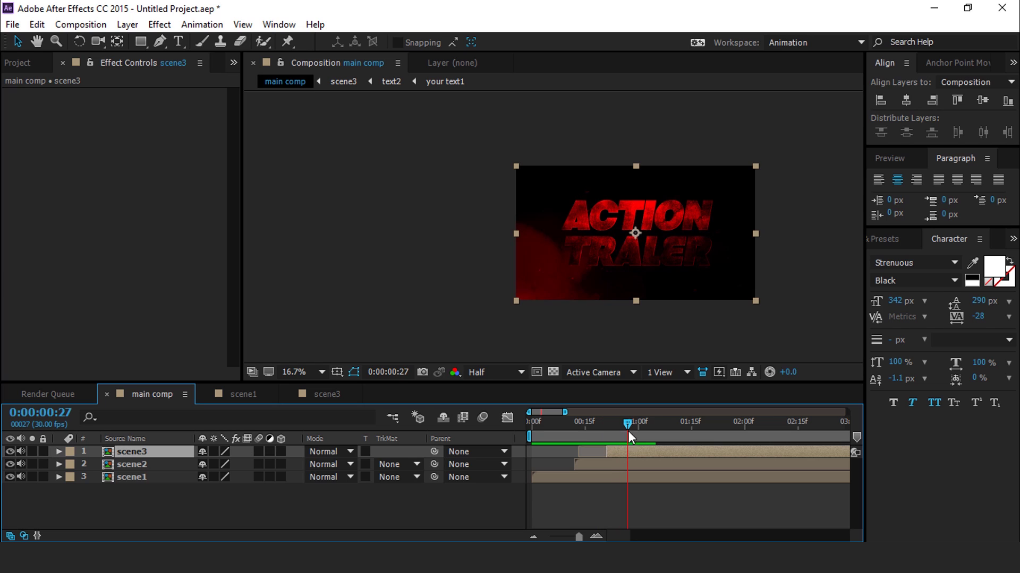
Step: Add Shockwave (63).mov to scene3, slide it earlier, and trim its start to around frame 11
double_click(637, 451)
click(50, 65)
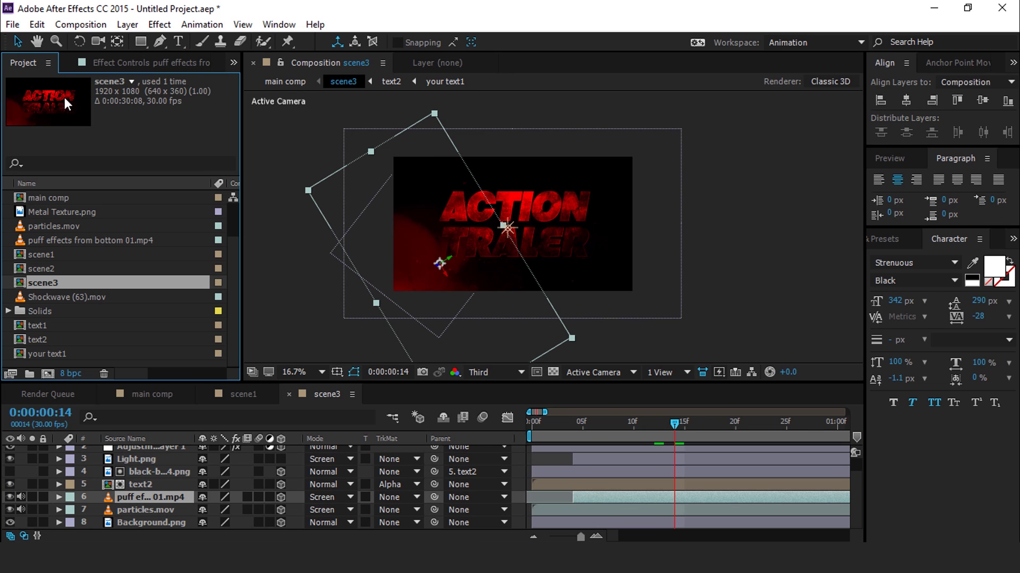
drag(74, 297, 137, 494)
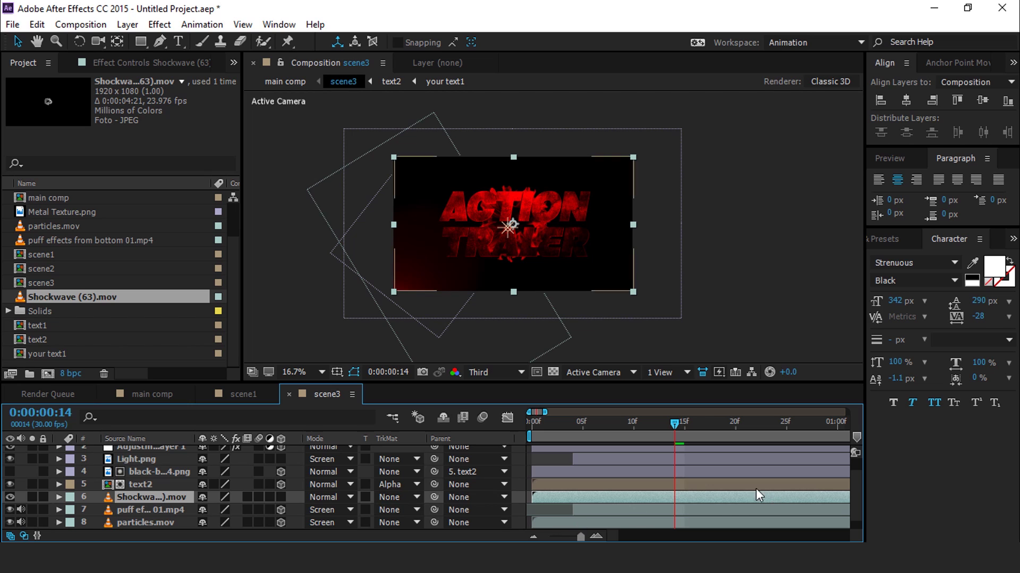
drag(700, 501, 544, 508)
drag(714, 498, 476, 498)
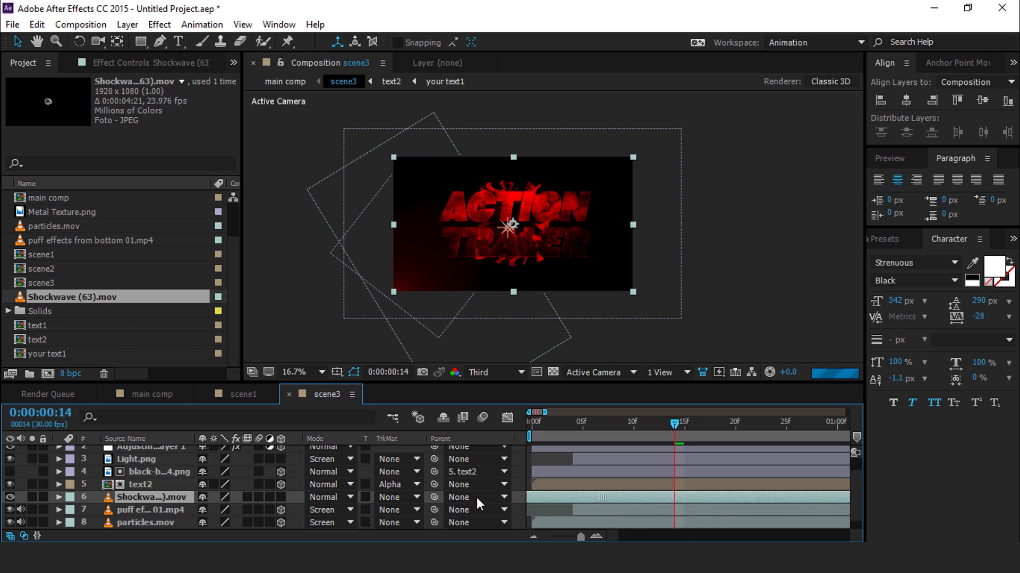
mouse_move(702, 496)
mouse_down()
mouse_move(475, 502)
mouse_move(712, 497)
mouse_up()
key(Page_Up)
key(Page_Up)
key(Page_Up)
key(alt+bracketleft)
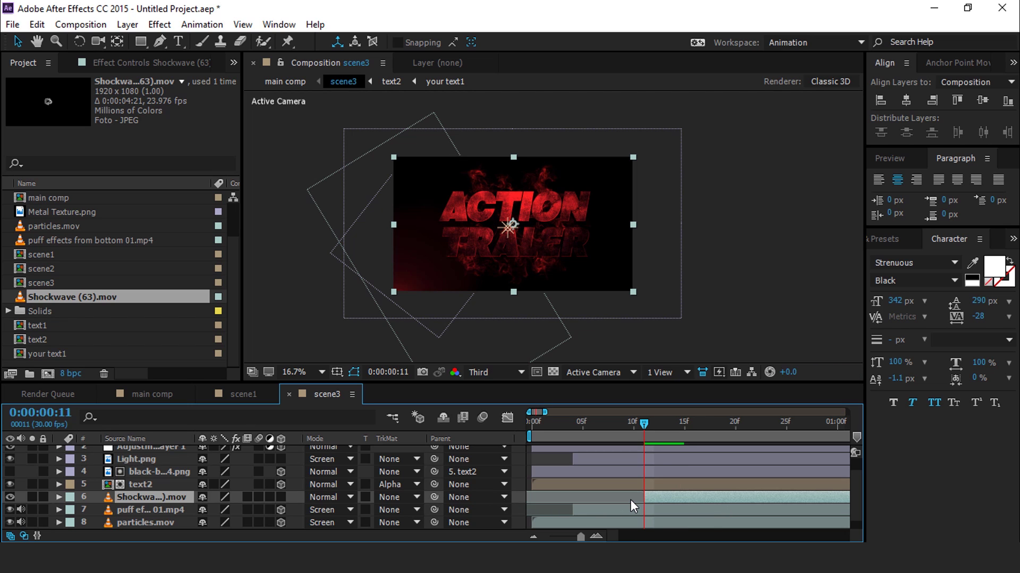
mouse_move(640, 421)
mouse_down()
mouse_move(619, 425)
mouse_move(653, 427)
mouse_up()
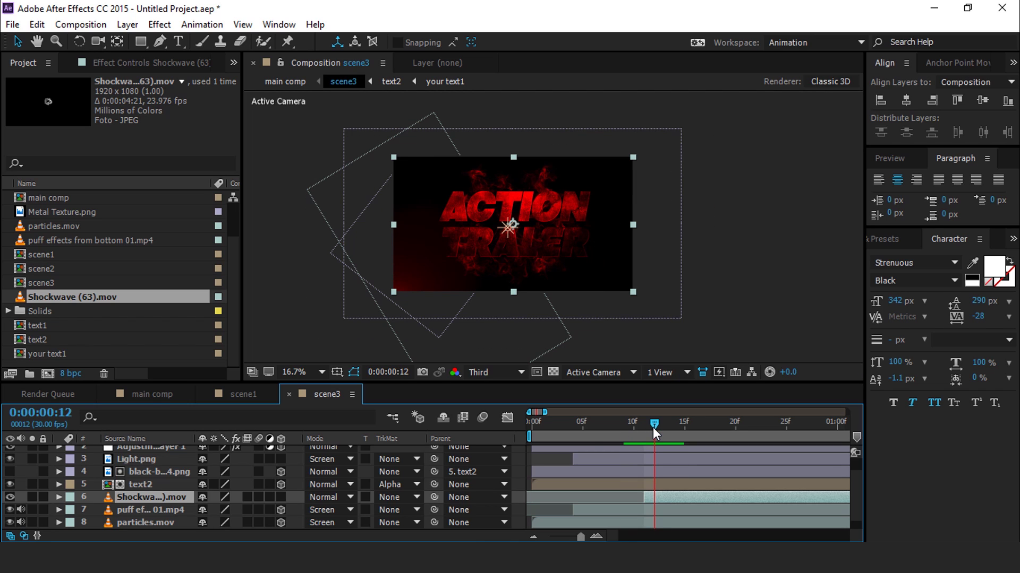
Step: Preview the main comp from the first frame to check scene1 through scene3 in sequence
click(146, 394)
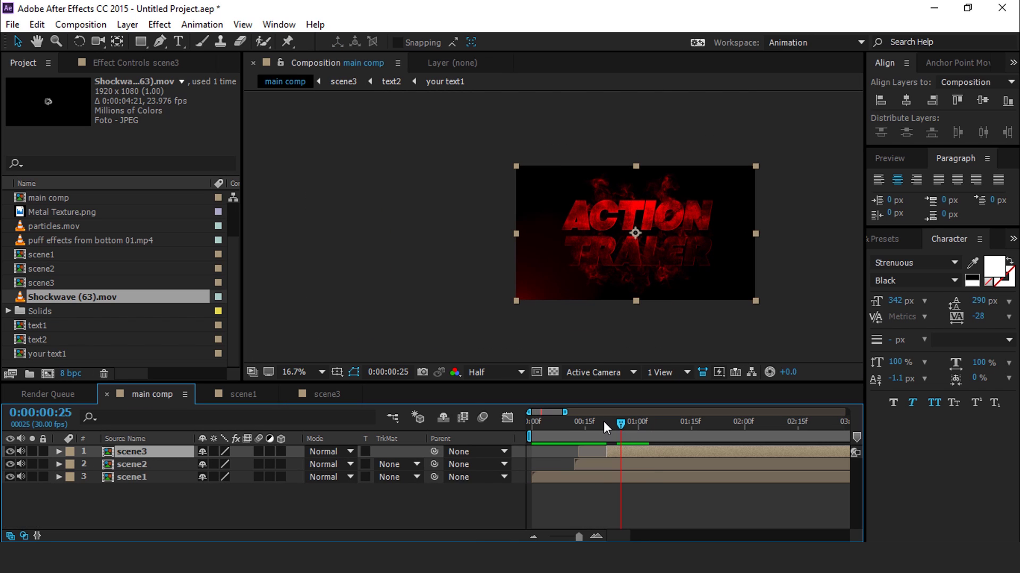
click(561, 427)
key(space)
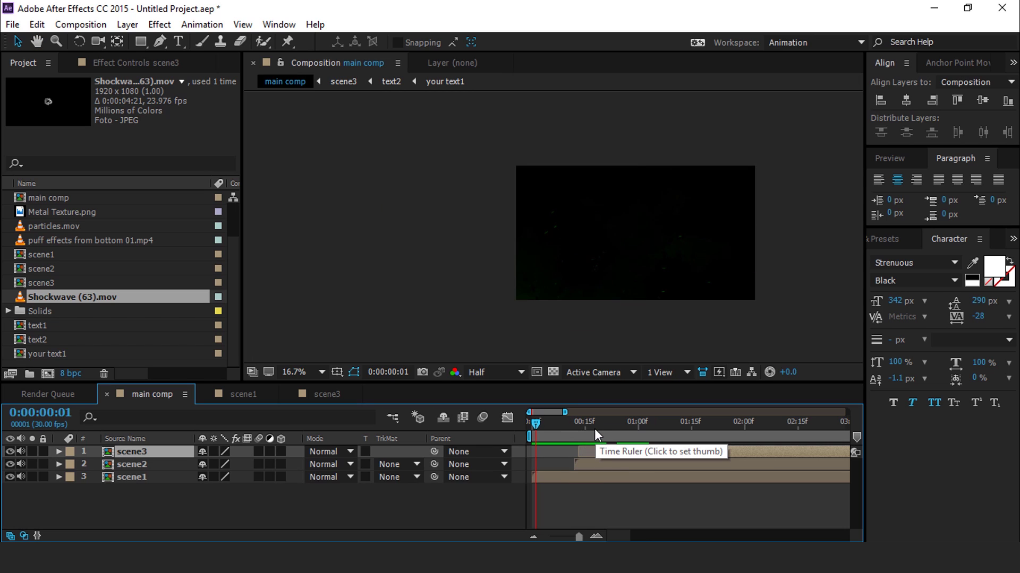
key(space)
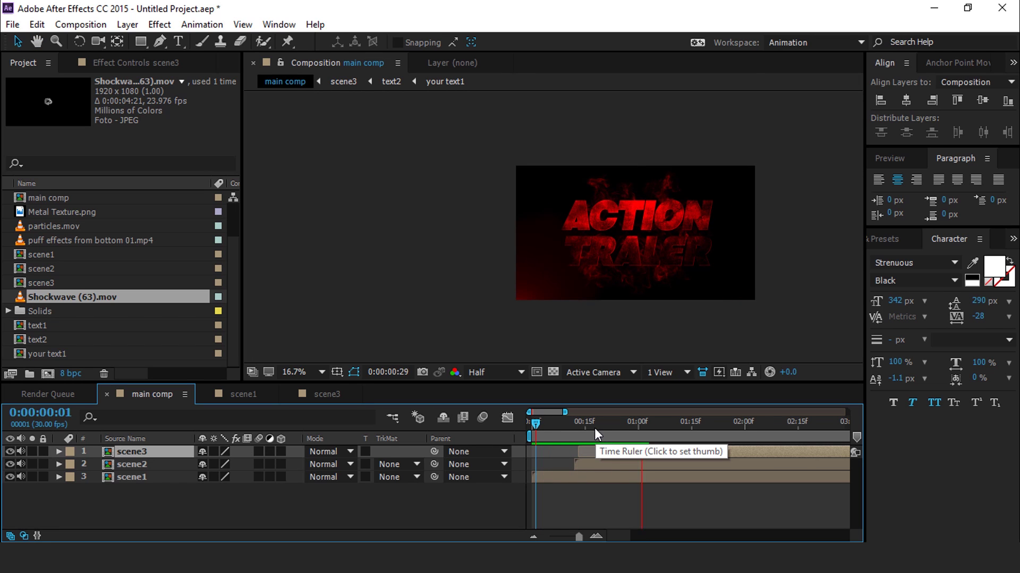
key(space)
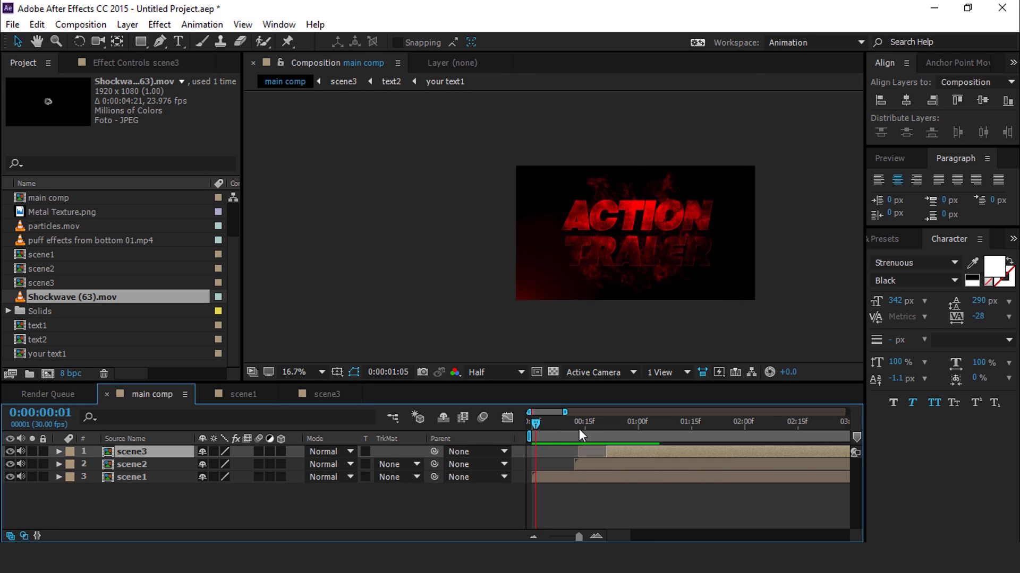
key(space)
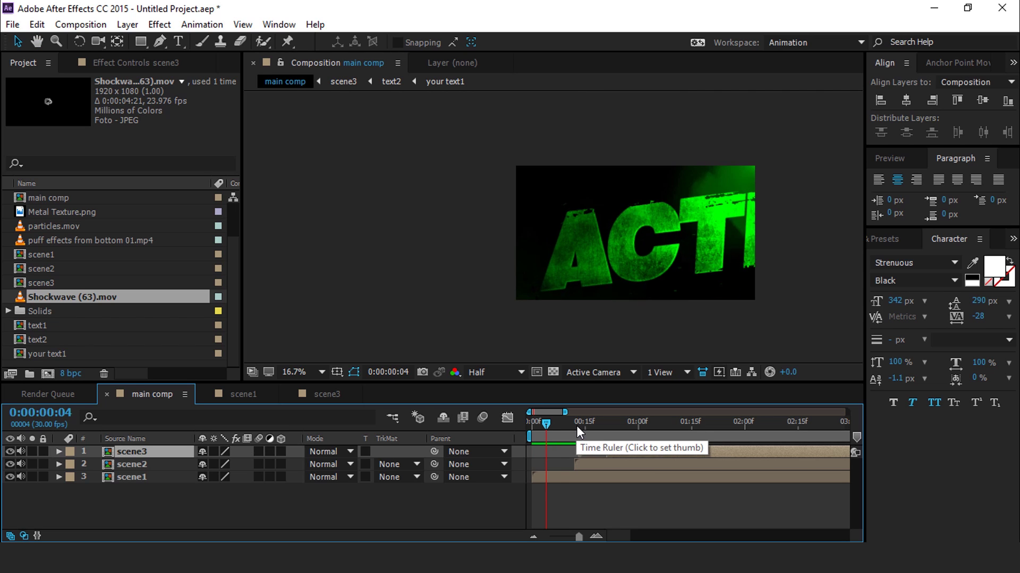
drag(578, 426, 521, 433)
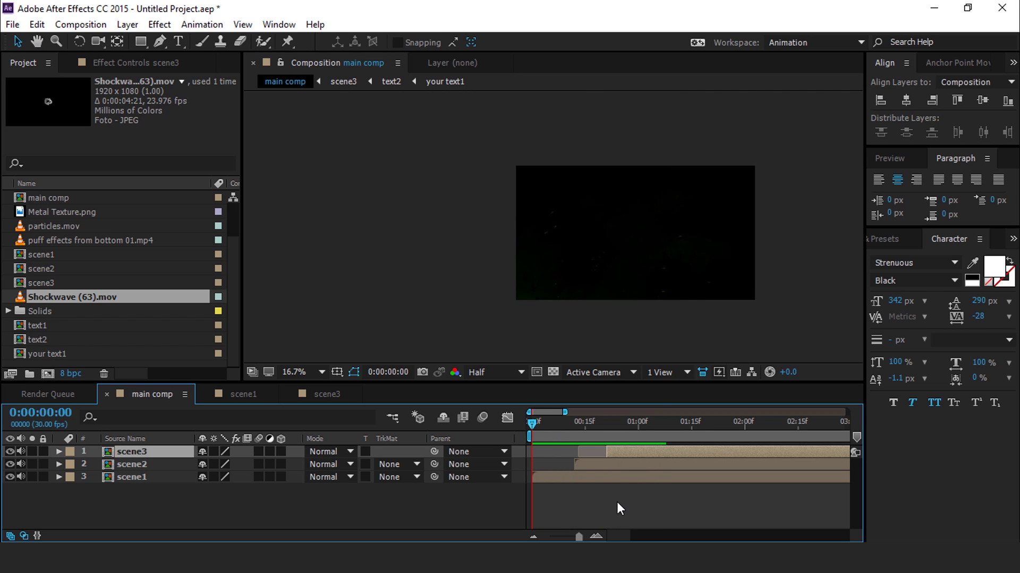
key(space)
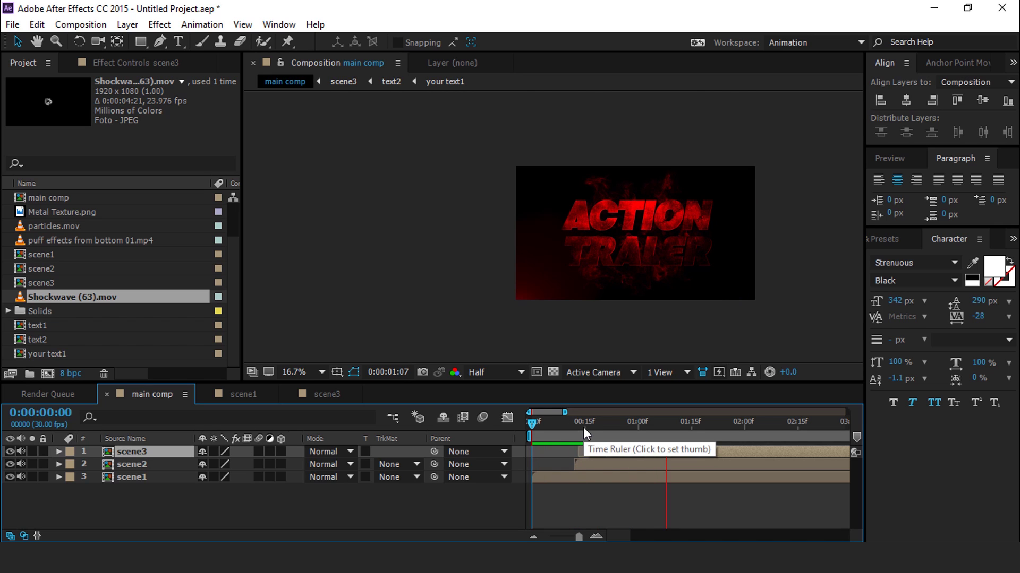
key(space)
click(145, 503)
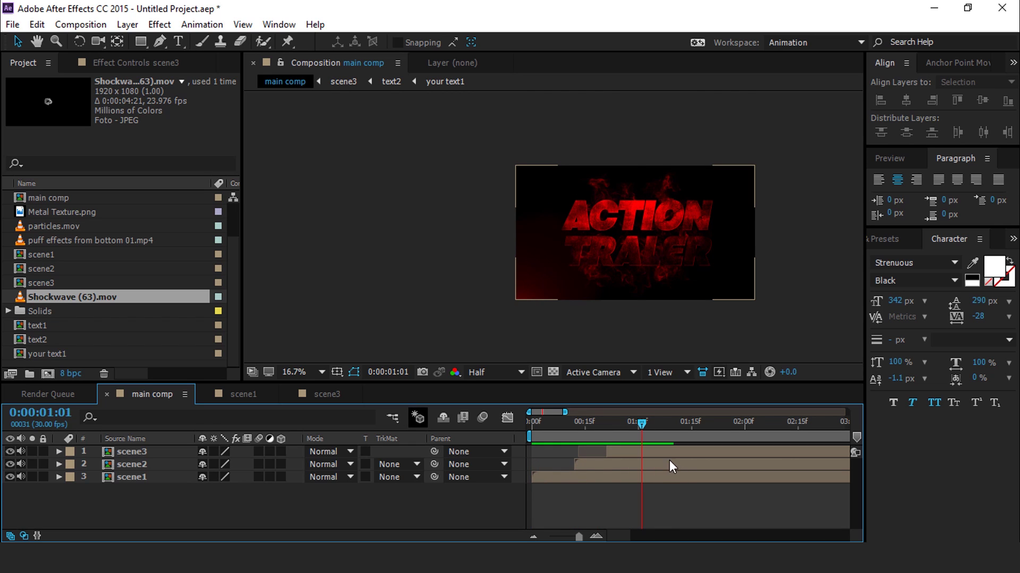
Step: Duplicate the scene3 layer and comp, replacing the top duplicate layer with the new scene4 comp
click(647, 450)
key(ctrl+d)
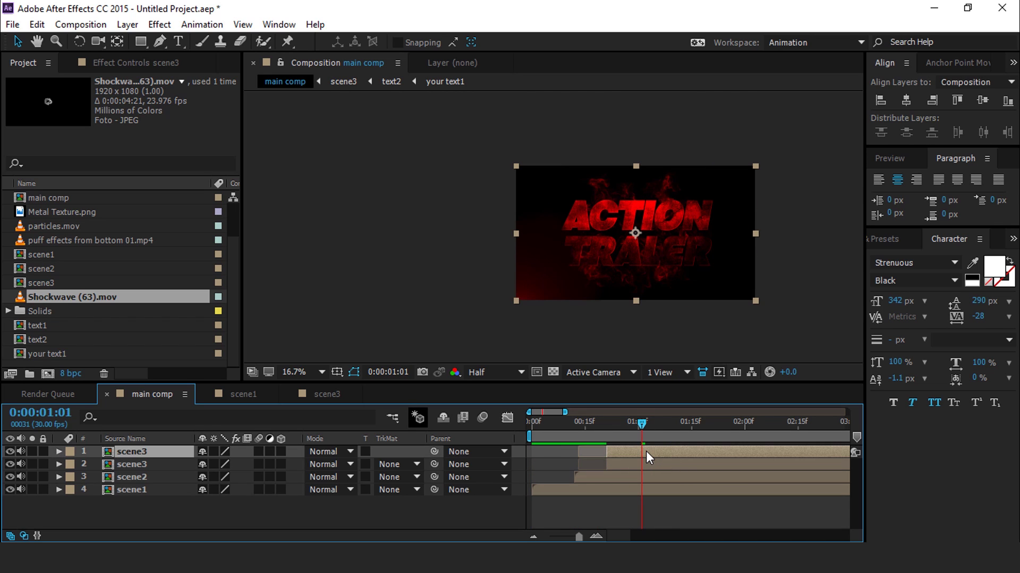
click(52, 283)
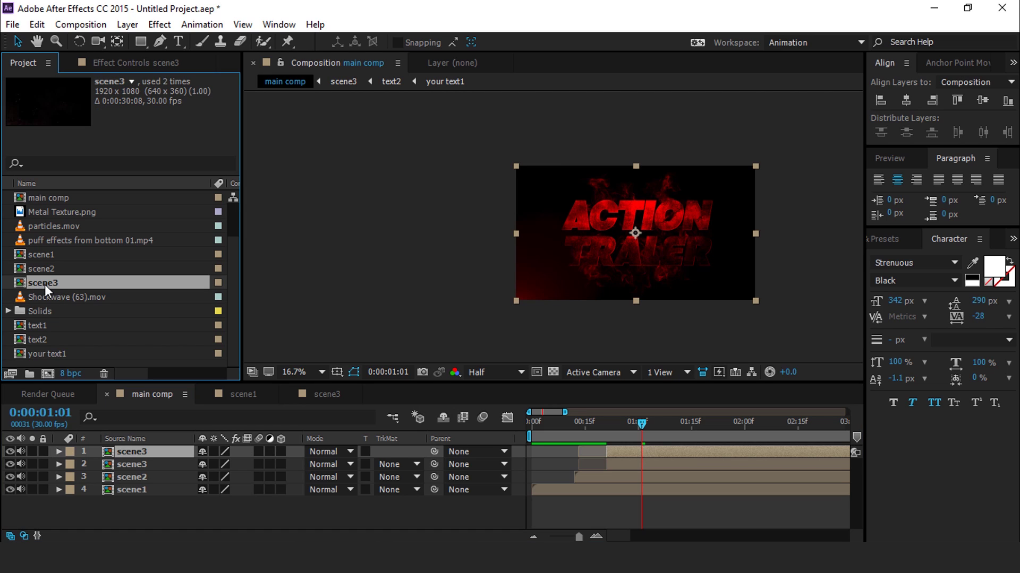
key(ctrl+d)
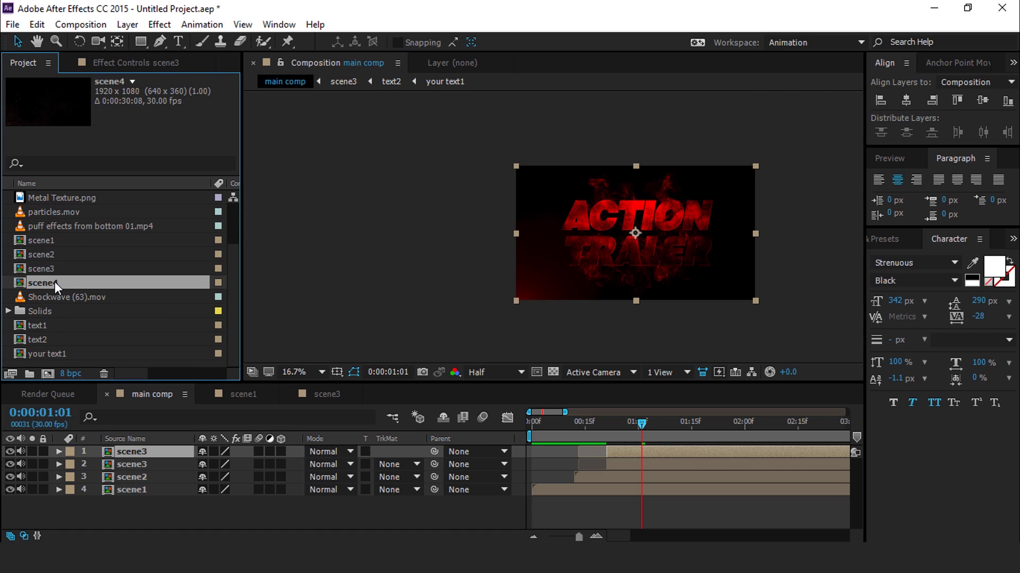
drag(42, 285, 145, 451)
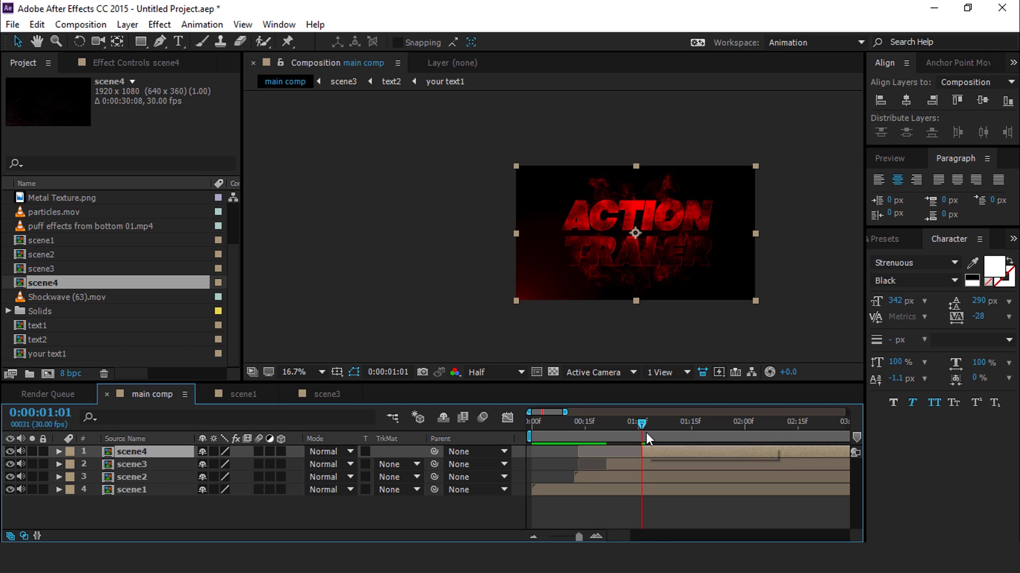
Step: Trim scene4's out point to 0:00:01:04 and open the scene4 composition
scroll(646, 432, up, 1)
drag(643, 423, 655, 424)
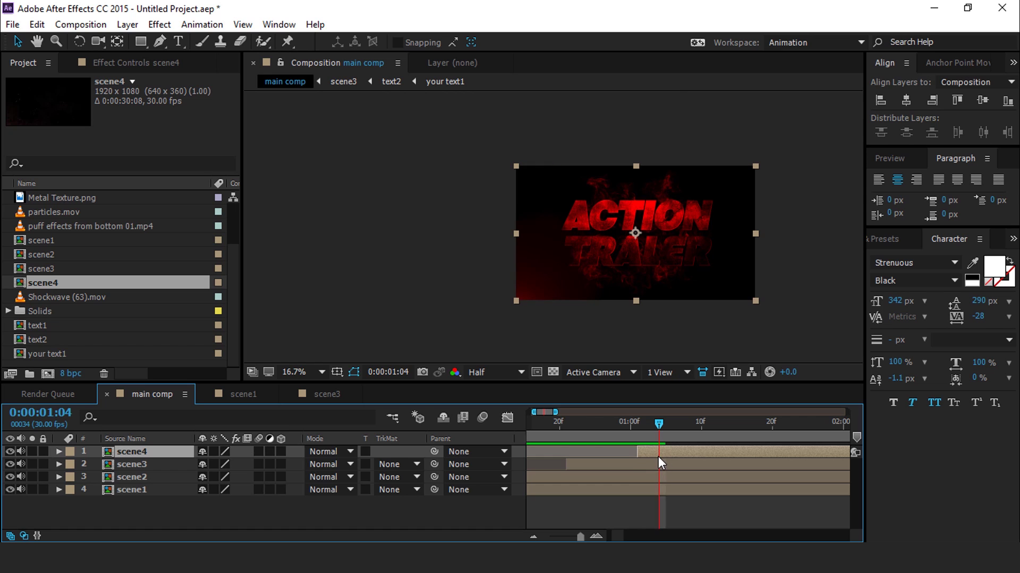
key(alt+bracketright)
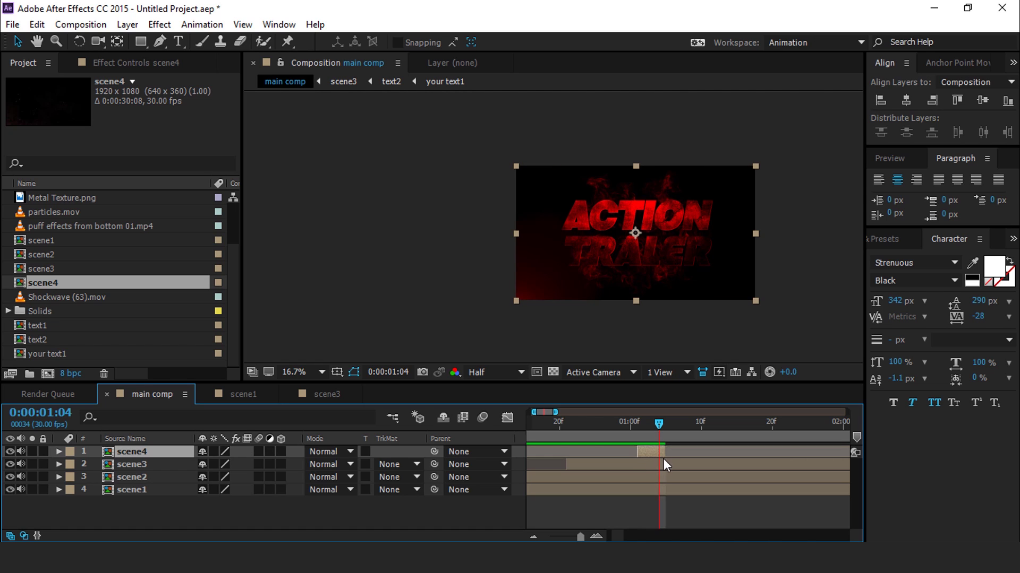
double_click(652, 450)
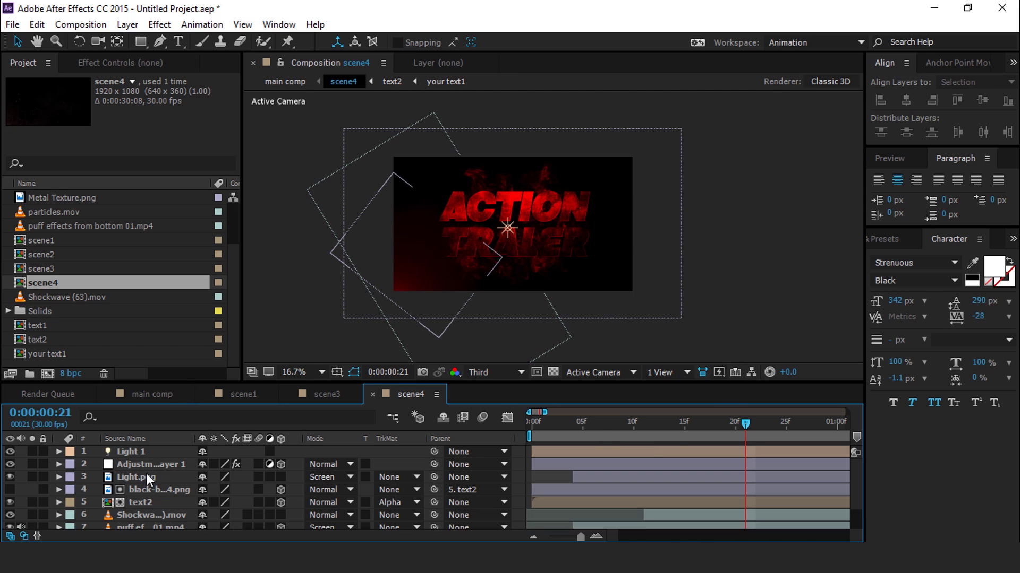
Step: Set scene4's Shift Channels Take Green From to Green, making the title yellow-green
click(134, 64)
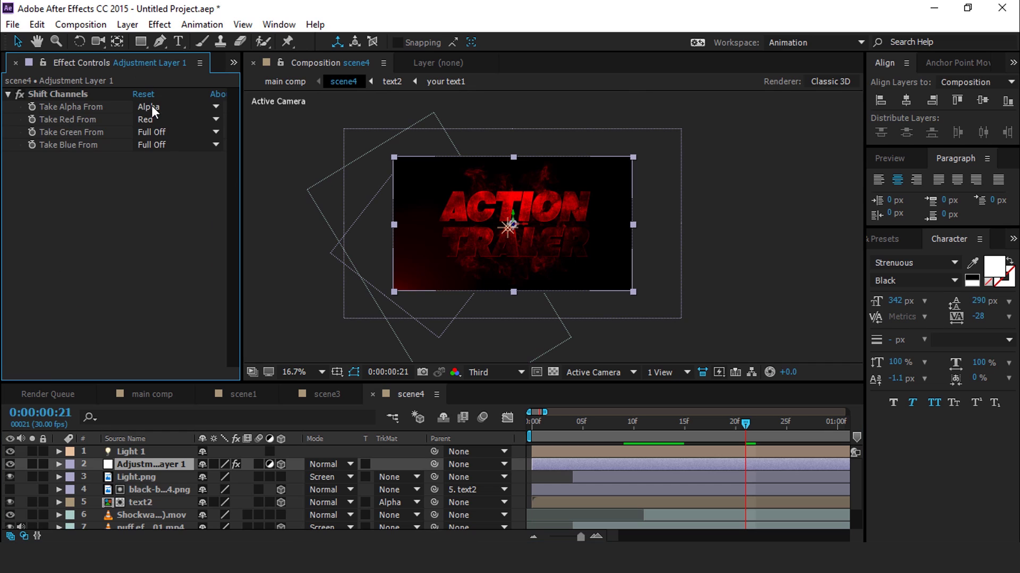
click(160, 134)
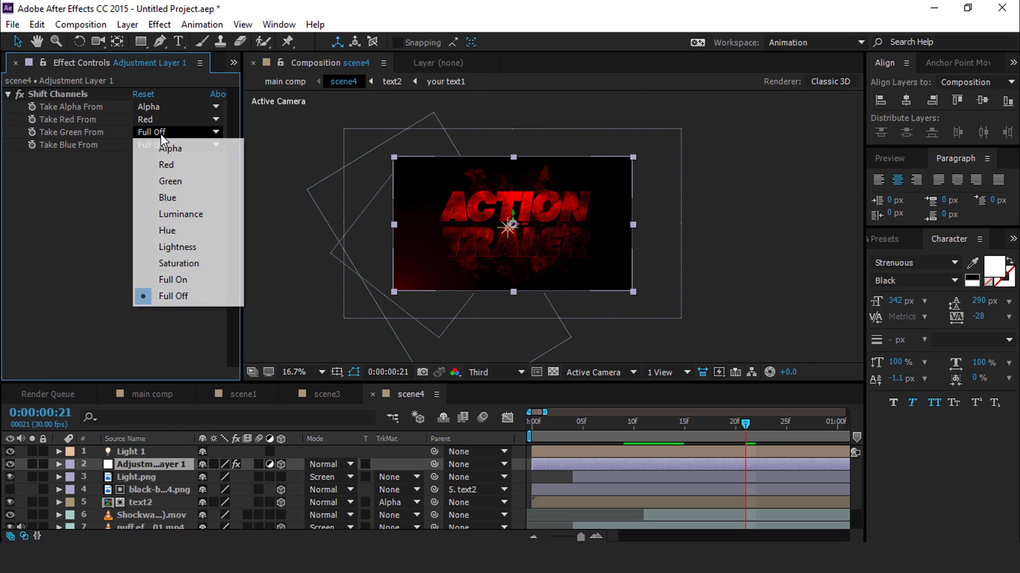
click(175, 183)
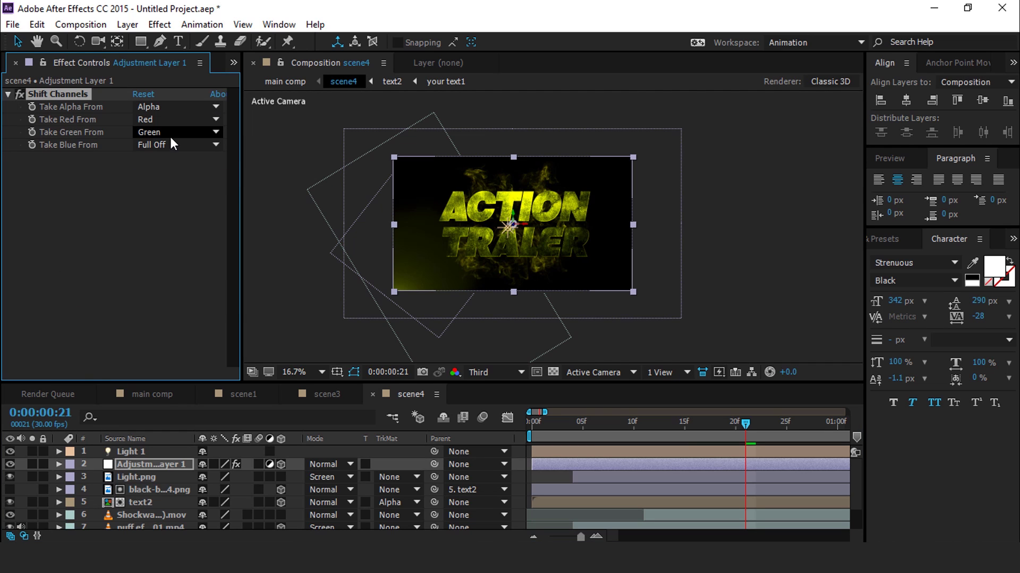
Step: Duplicate the scene4 layer to follow the first, and replace the top copy with a new scene5 comp
click(146, 393)
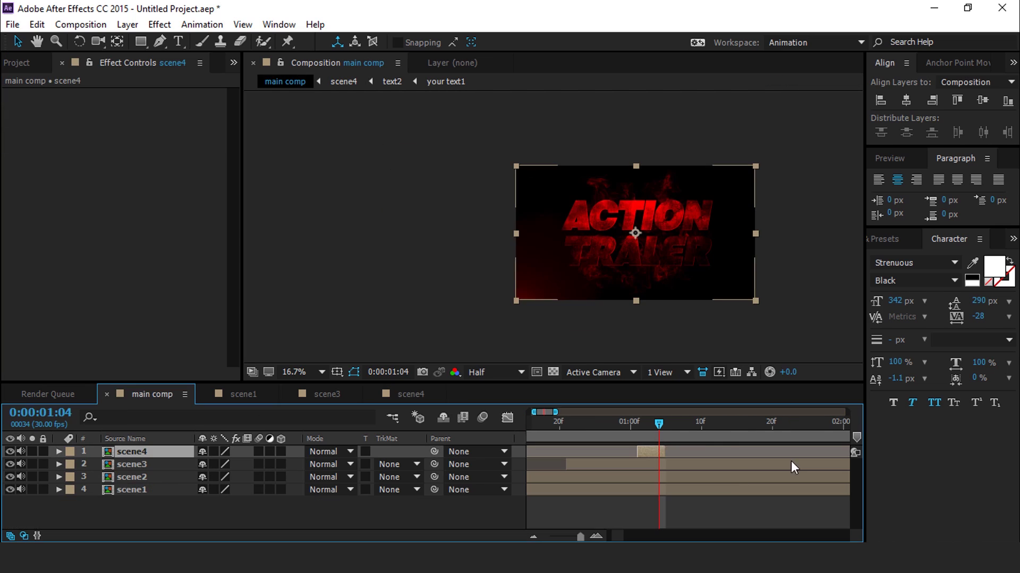
key(ctrl+d)
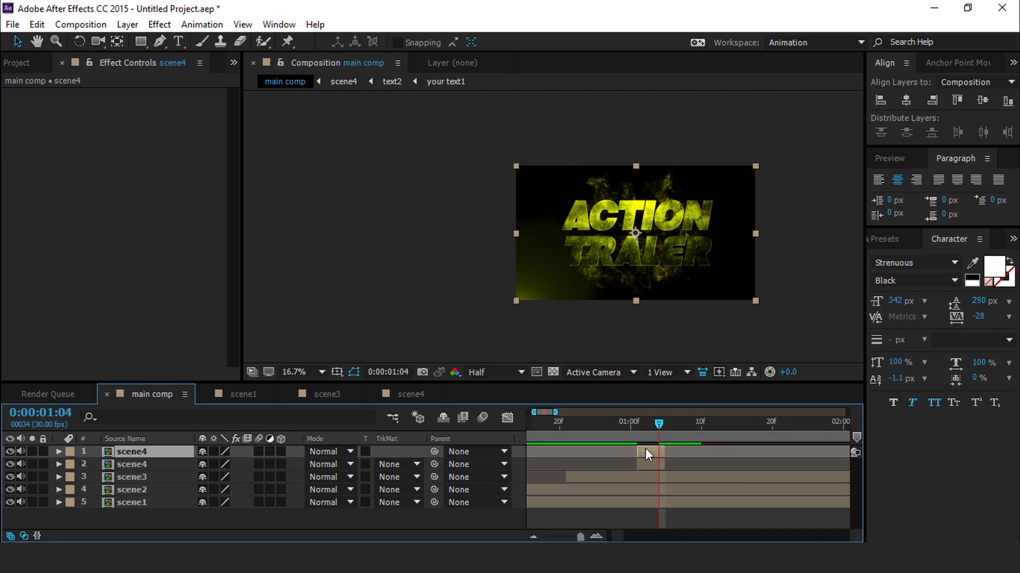
drag(647, 449, 675, 448)
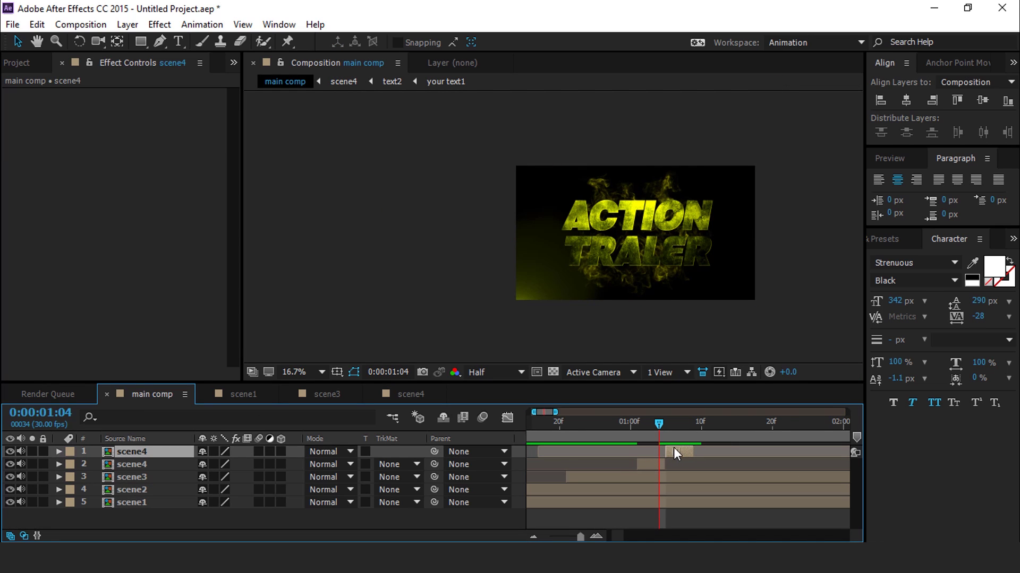
click(16, 63)
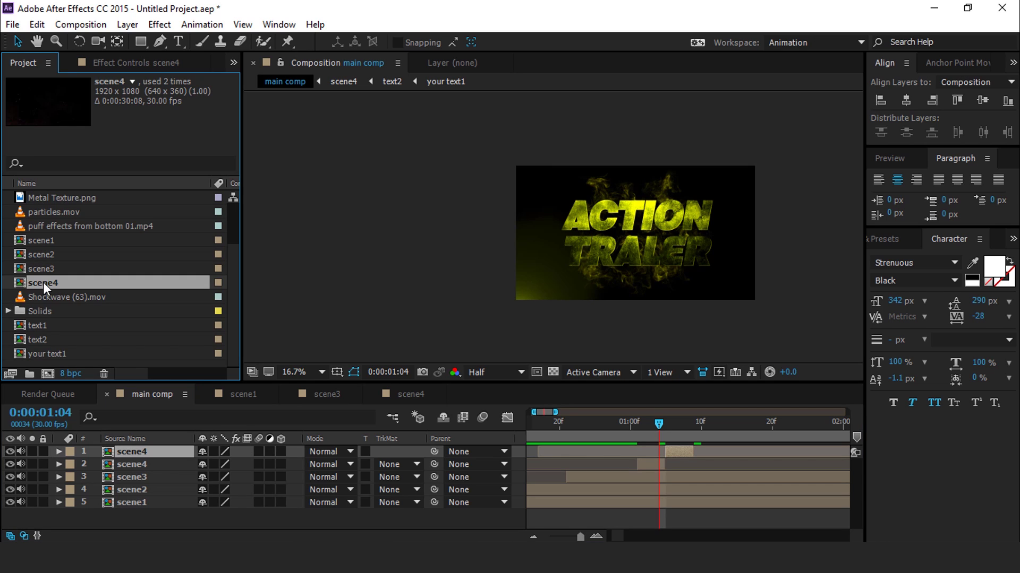
drag(36, 285, 102, 416)
drag(144, 459, 143, 456)
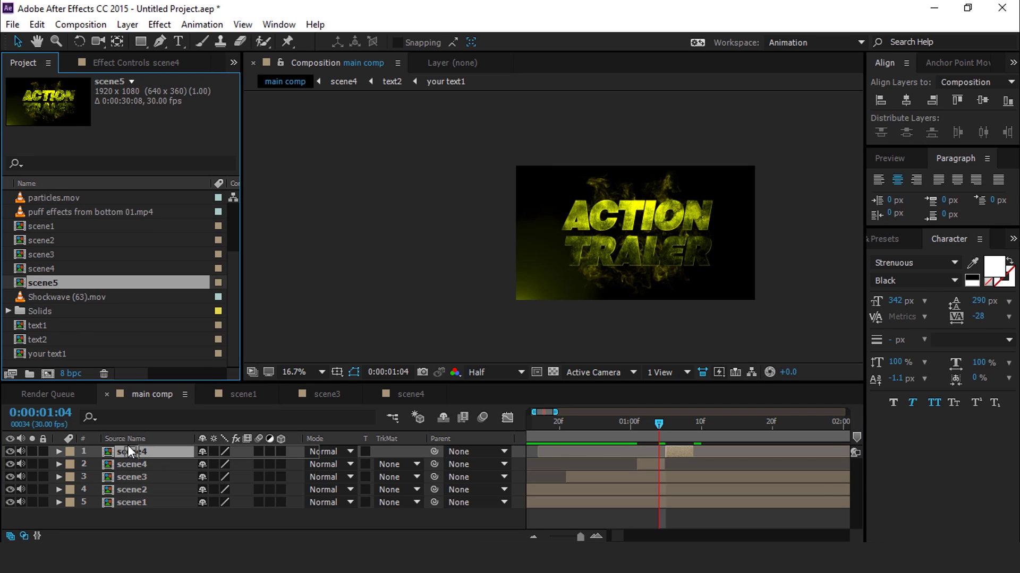
Step: Open the scene5 composition from the main comp timeline
click(660, 425)
click(672, 425)
click(680, 452)
double_click(680, 451)
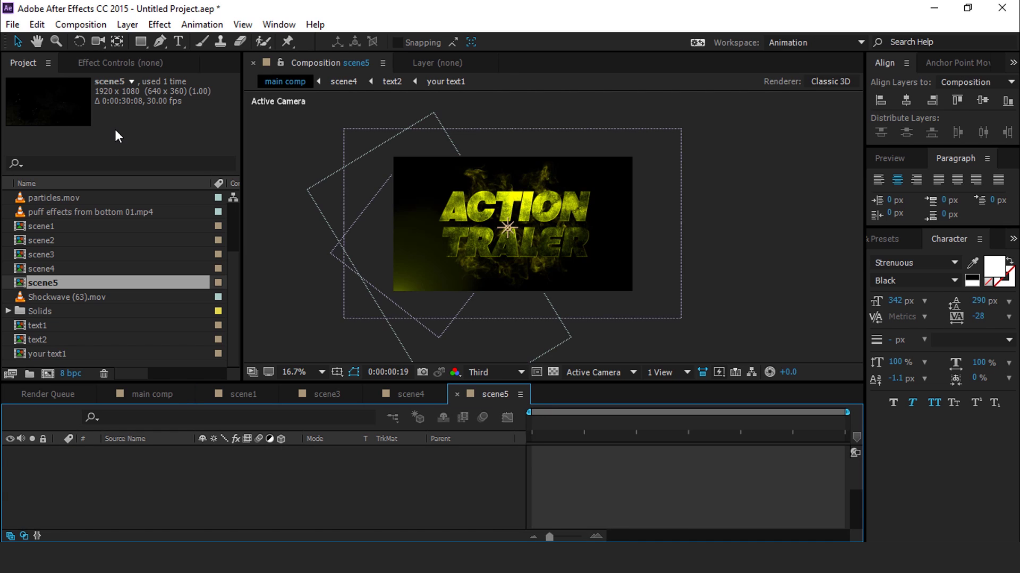
Step: Set scene5's Shift Channels Take Green From to Full Off and Take Blue From to Blue for a purple title
click(143, 465)
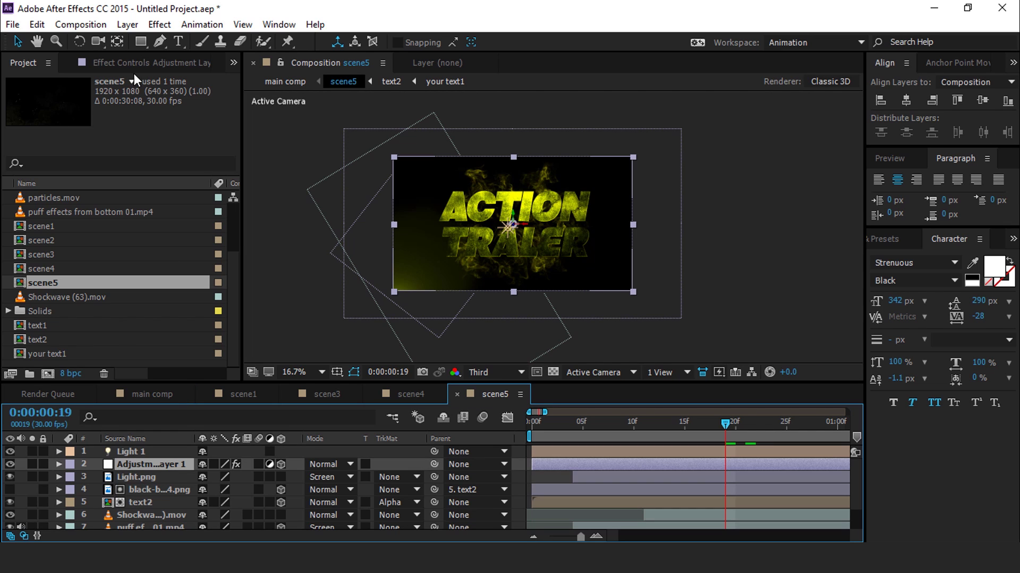
click(133, 63)
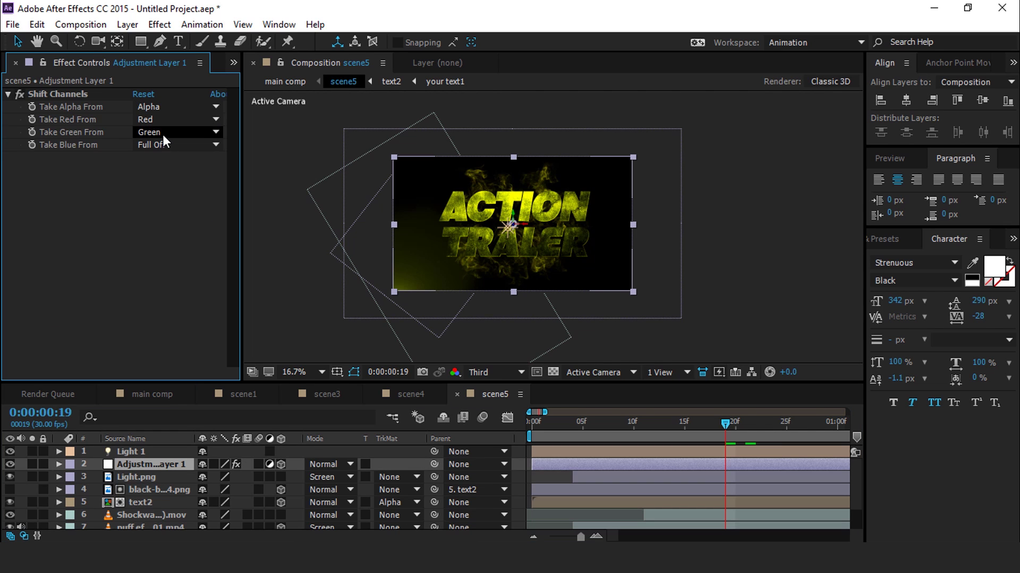
click(161, 119)
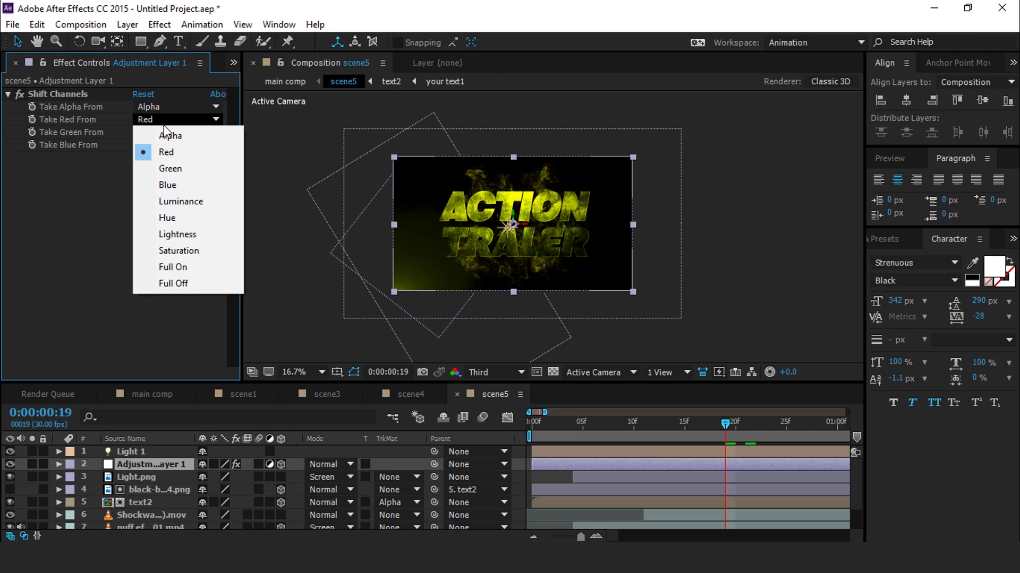
click(112, 157)
click(176, 132)
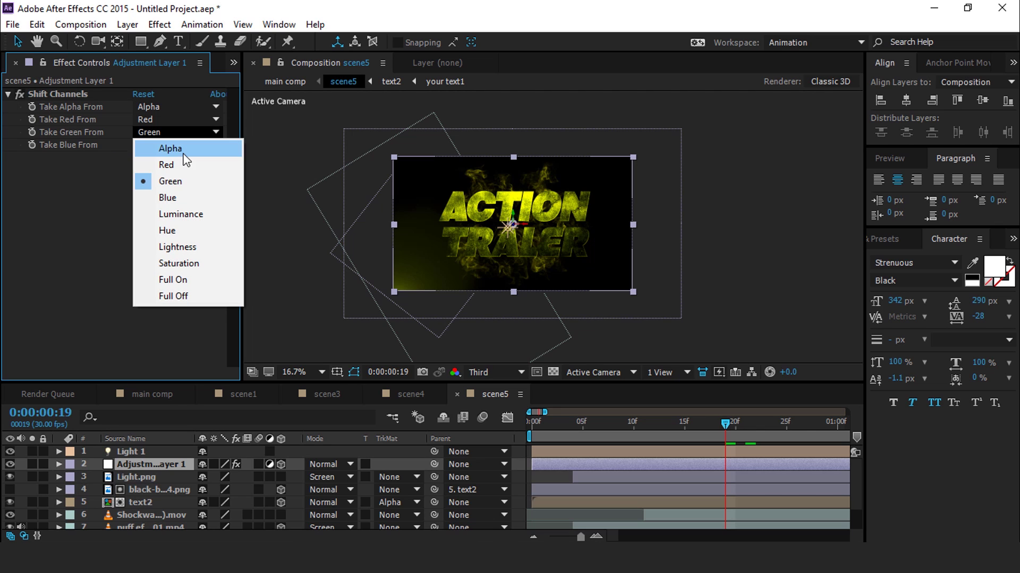
click(188, 296)
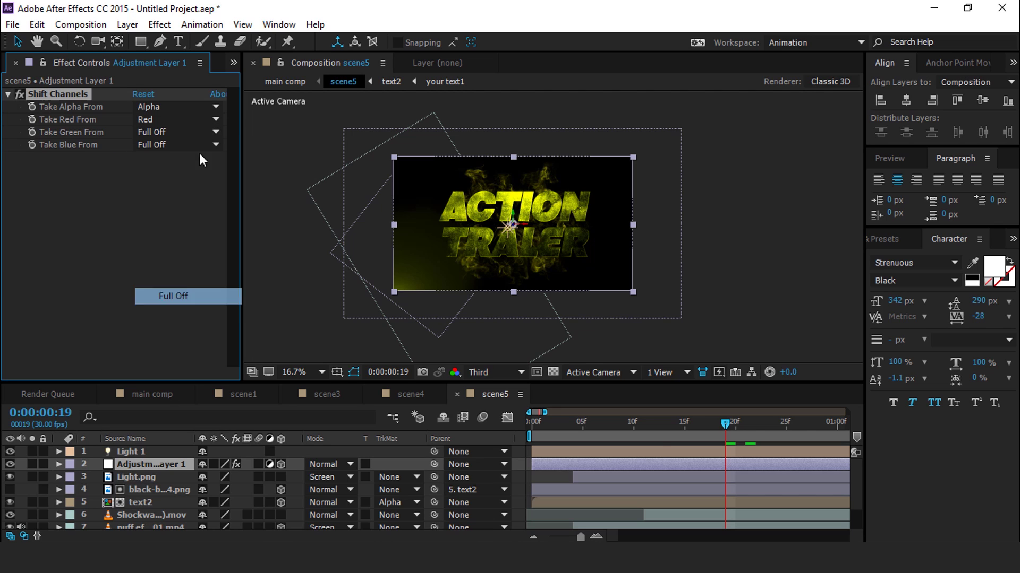
click(160, 144)
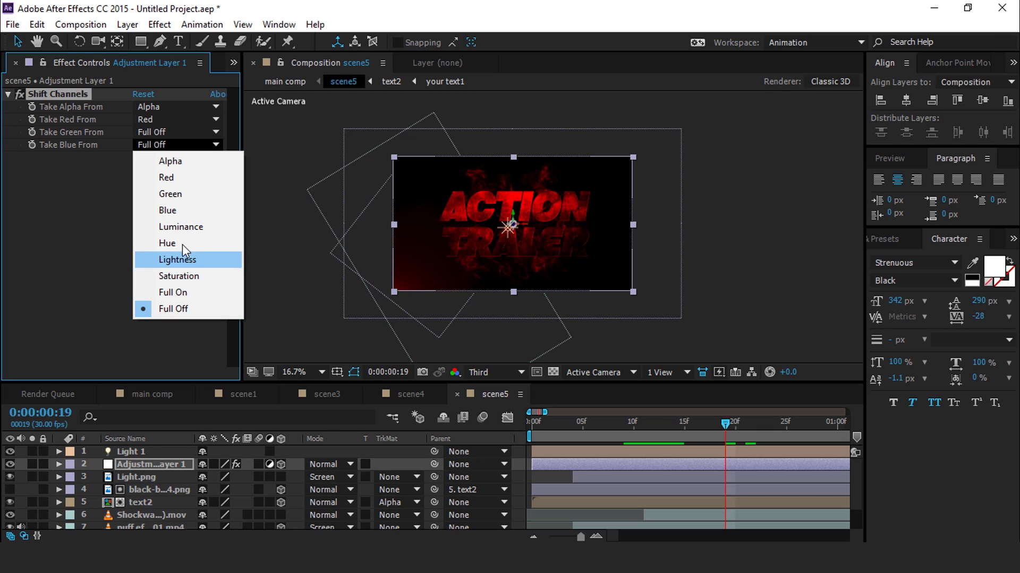
click(168, 210)
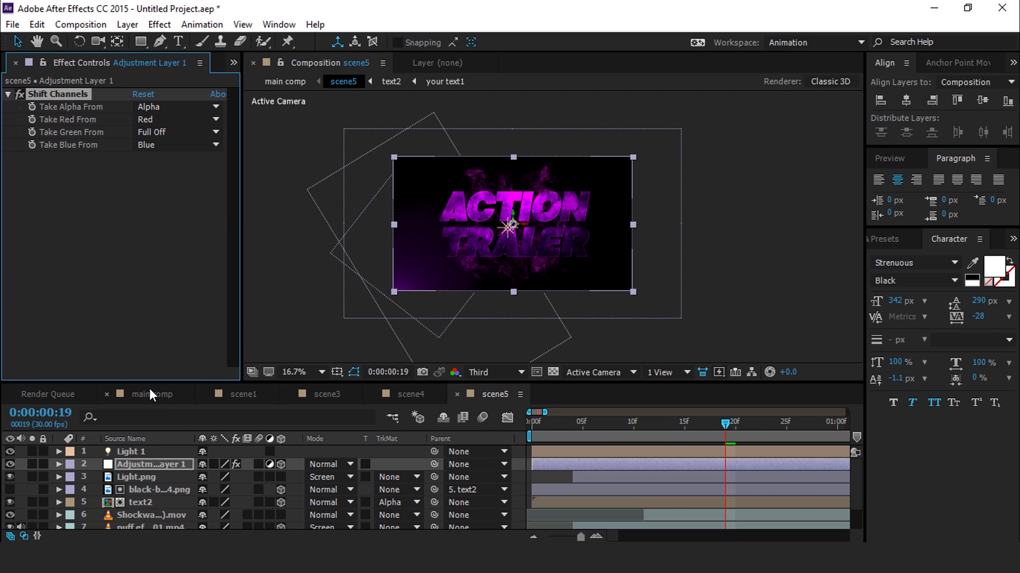
Step: In main comp, duplicate the scene5 layer and offset the copy later in time
click(153, 394)
key(ctrl+d)
drag(681, 450, 709, 450)
right_click(708, 451)
click(693, 421)
key(Page_Down)
key(Page_Down)
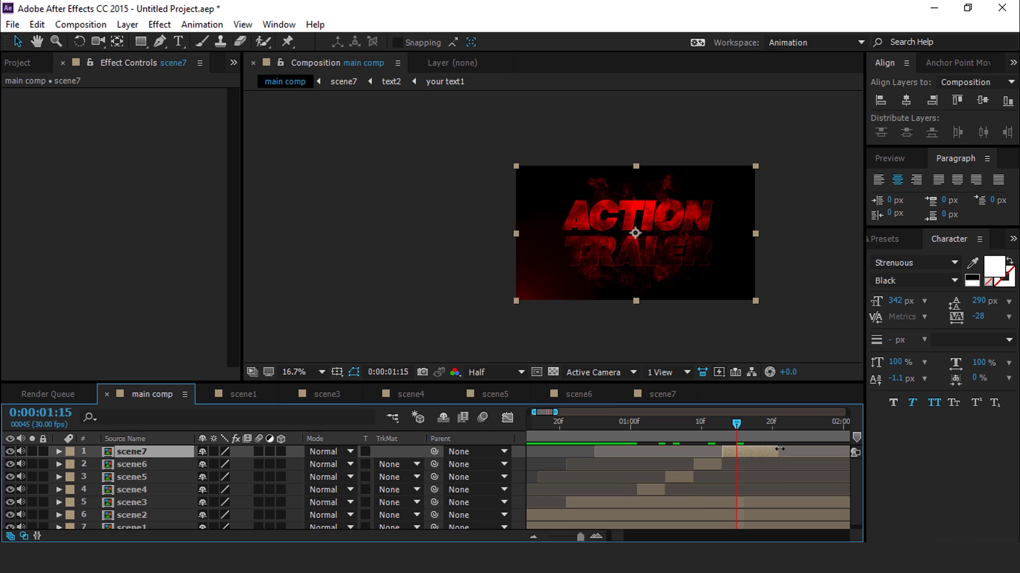
Step: End the main comp's work area at 0:00:01:19 and preview the purple ACTION TRAILER title
key(minus)
key(minus)
click(718, 422)
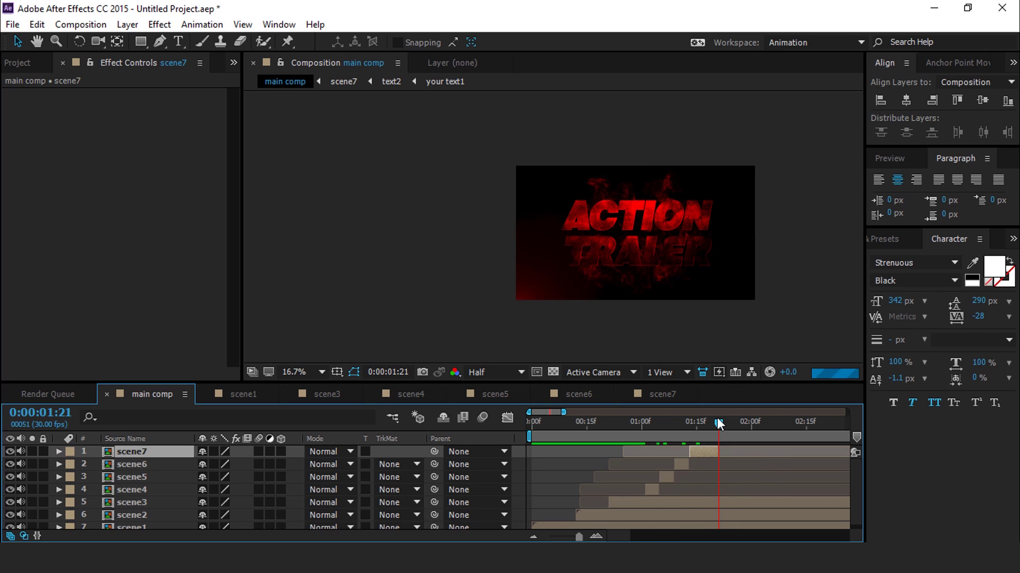
key(n)
drag(716, 425, 711, 425)
key(n)
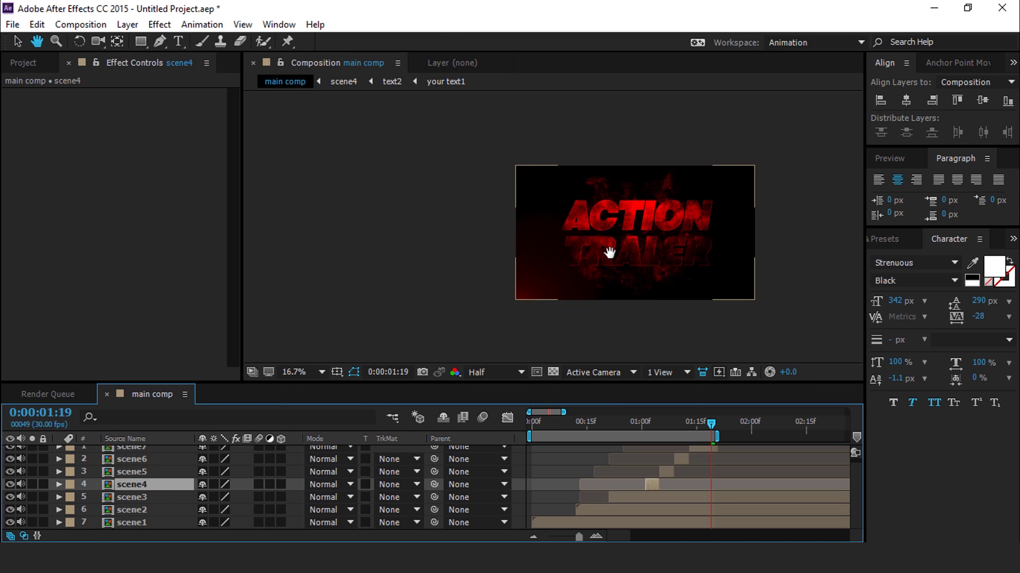
mouse_move(609, 253)
mouse_down()
mouse_move(580, 246)
mouse_move(630, 252)
mouse_up()
scroll(581, 250, up, 2)
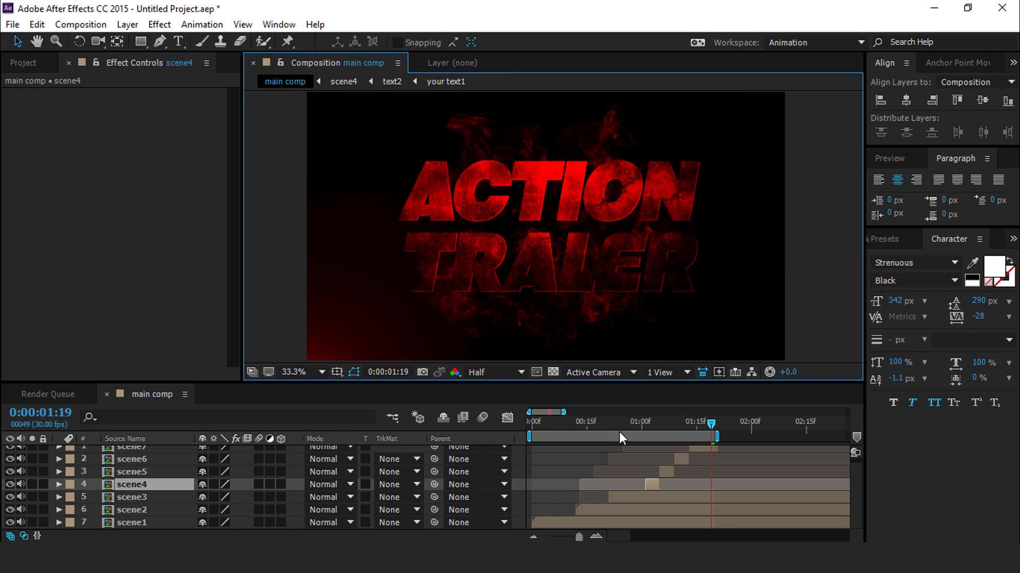